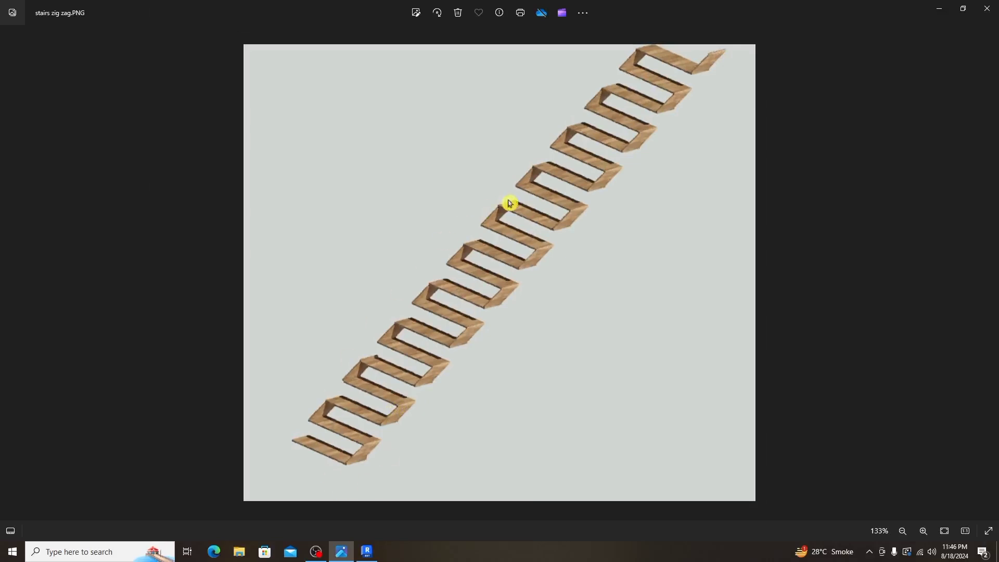
- Leave the zig-zag stair reference image and return to the Revit Level 1 floor plan
click(366, 554)
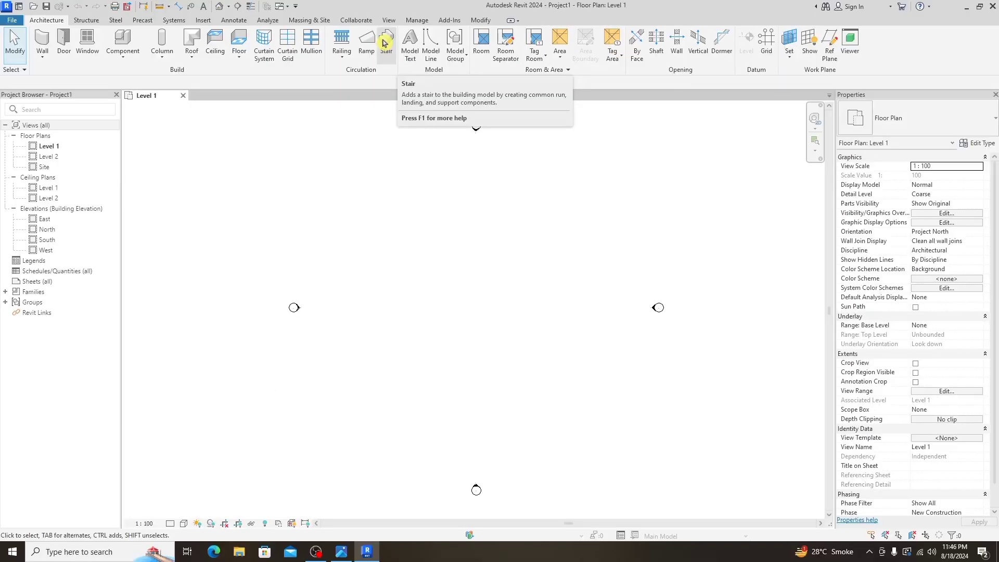
- Place and finish a straight 22-riser stair run of type 190mm max riser 250mm going
click(394, 58)
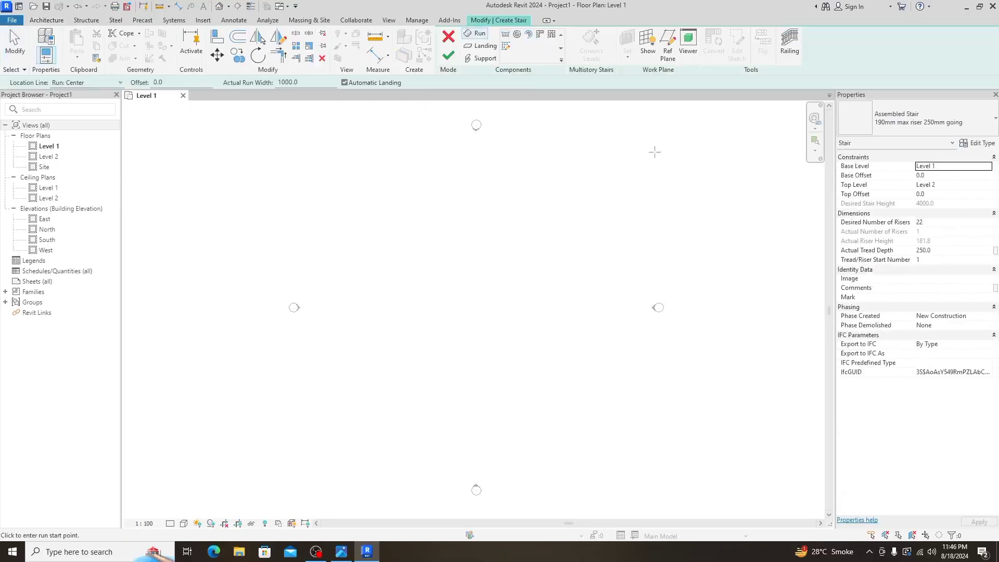
click(947, 114)
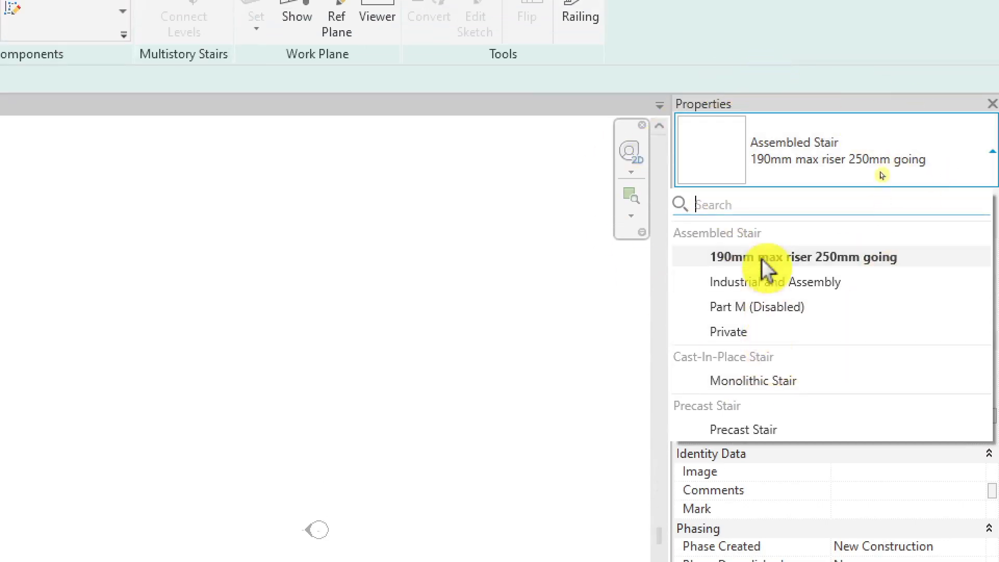
click(762, 256)
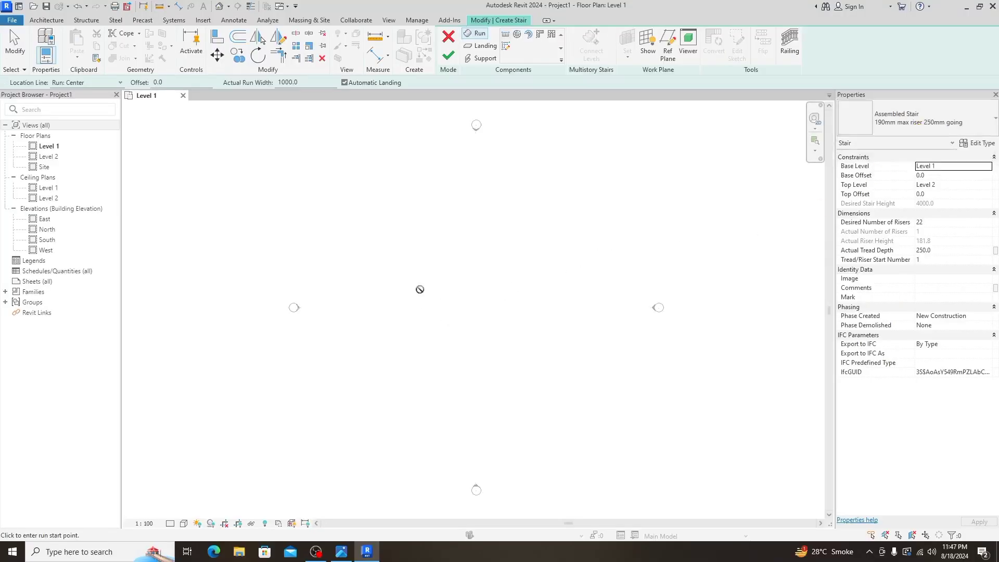
click(420, 289)
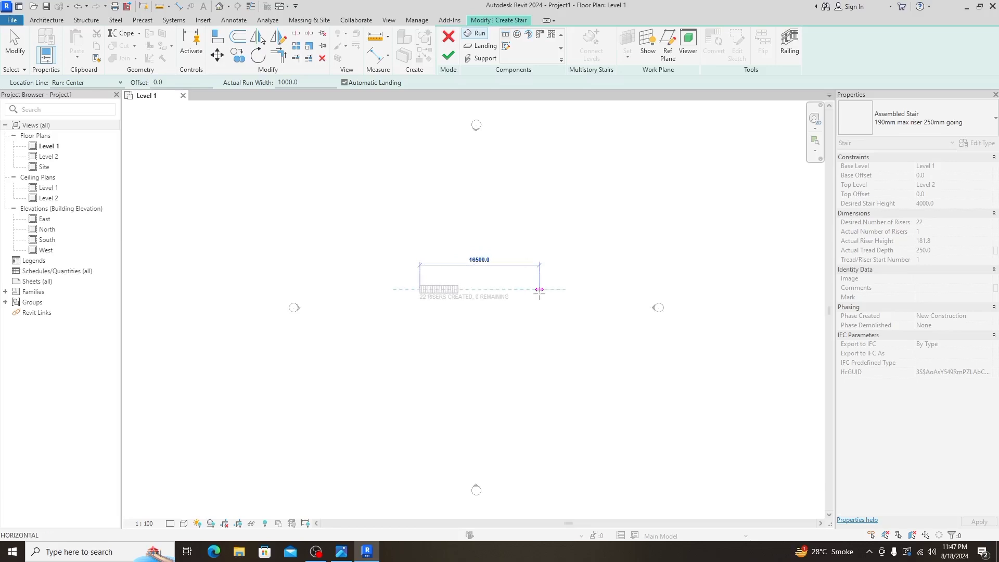
click(538, 292)
scroll(430, 292, up, 5)
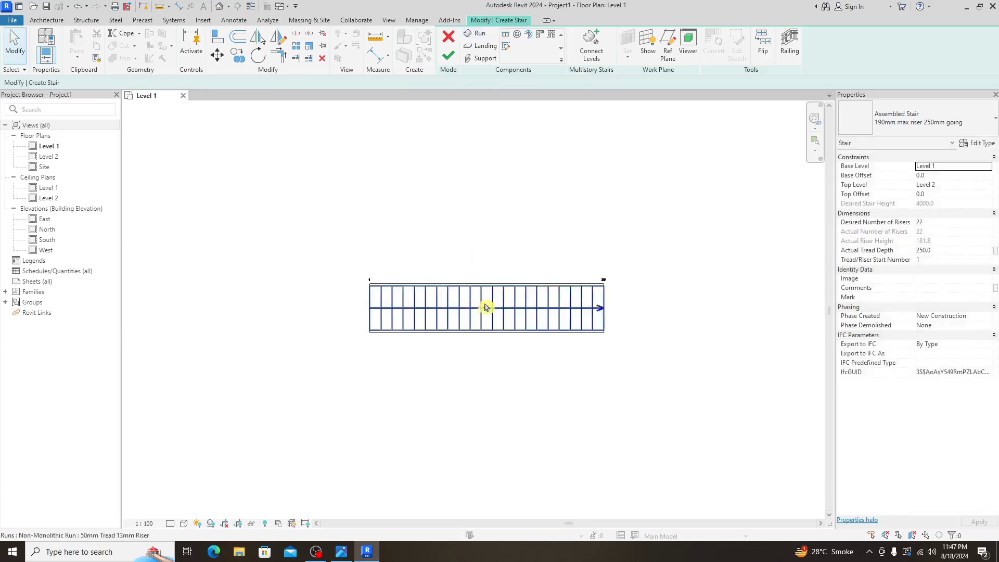
scroll(494, 315, down, 1)
scroll(503, 326, up, 2)
scroll(503, 327, up, 2)
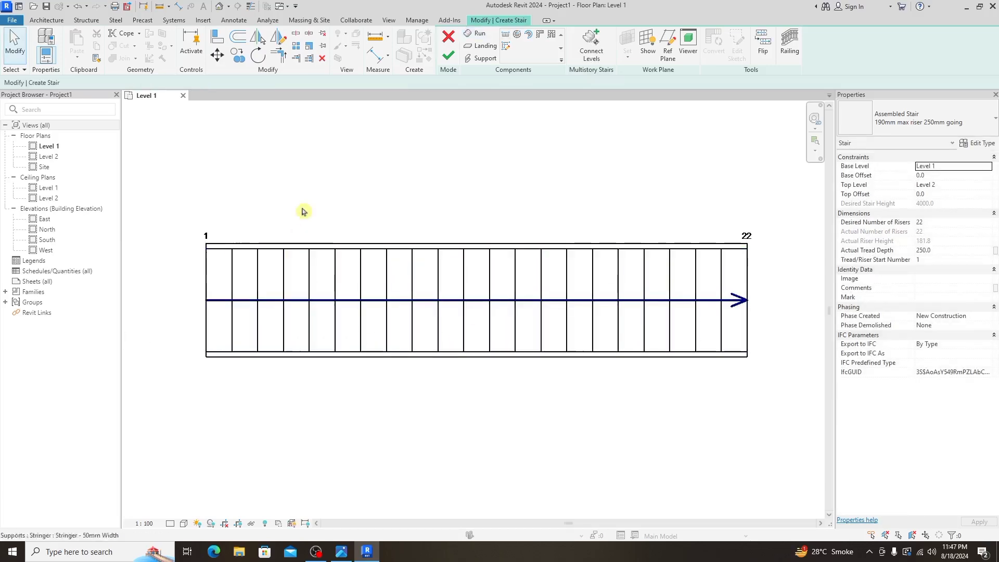
click(449, 61)
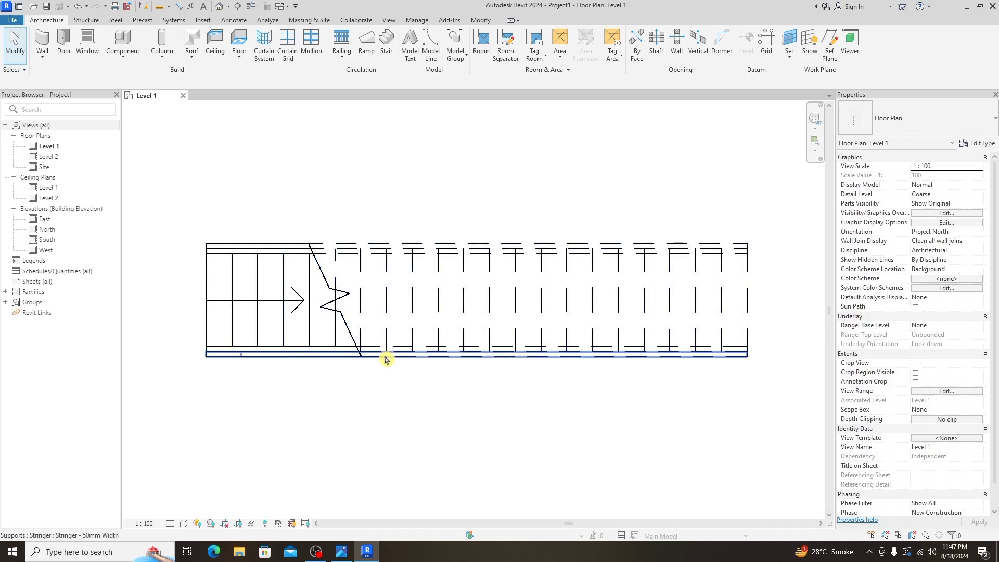
- Delete the stair's direction arrow and UP label
click(386, 359)
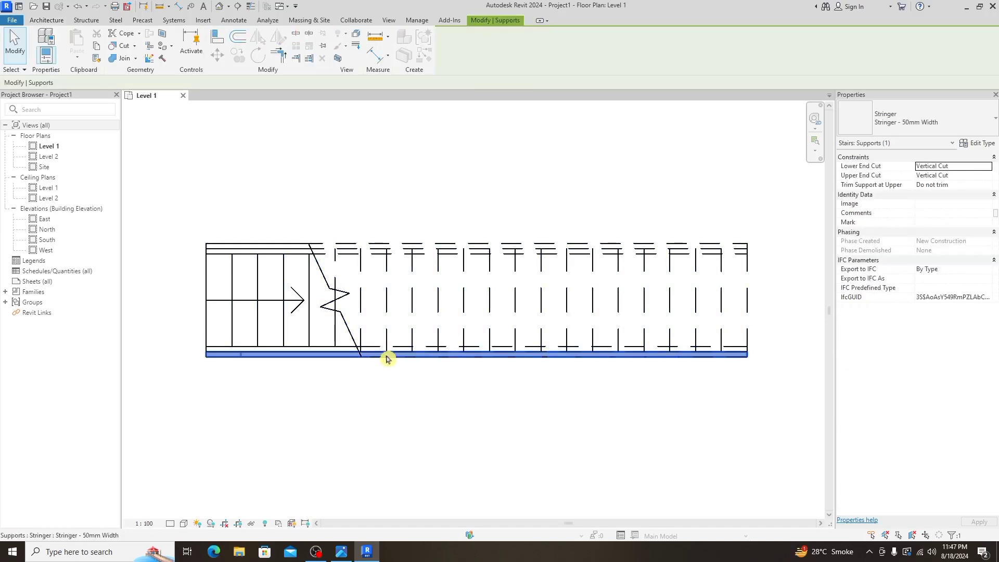
key(Escape)
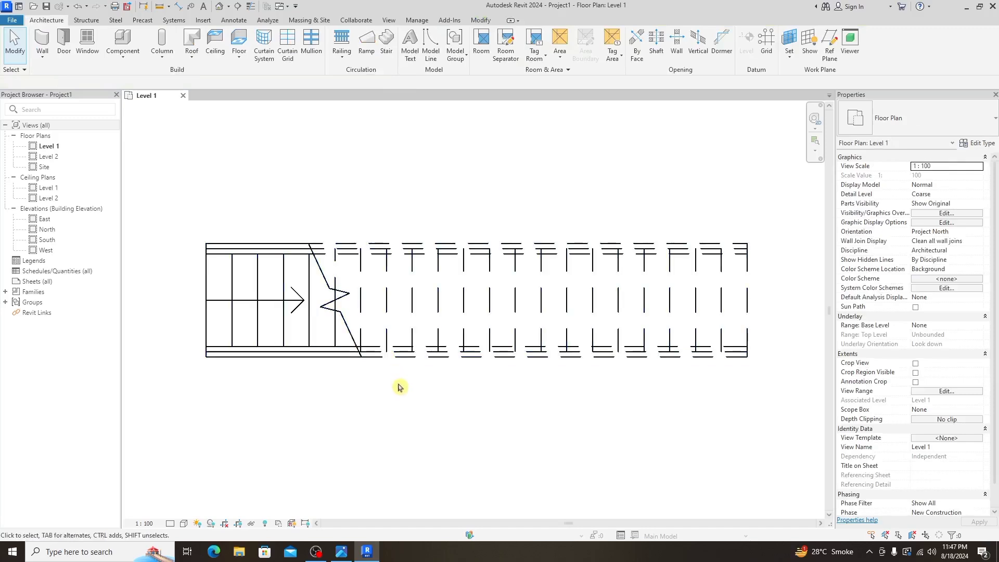
click(391, 352)
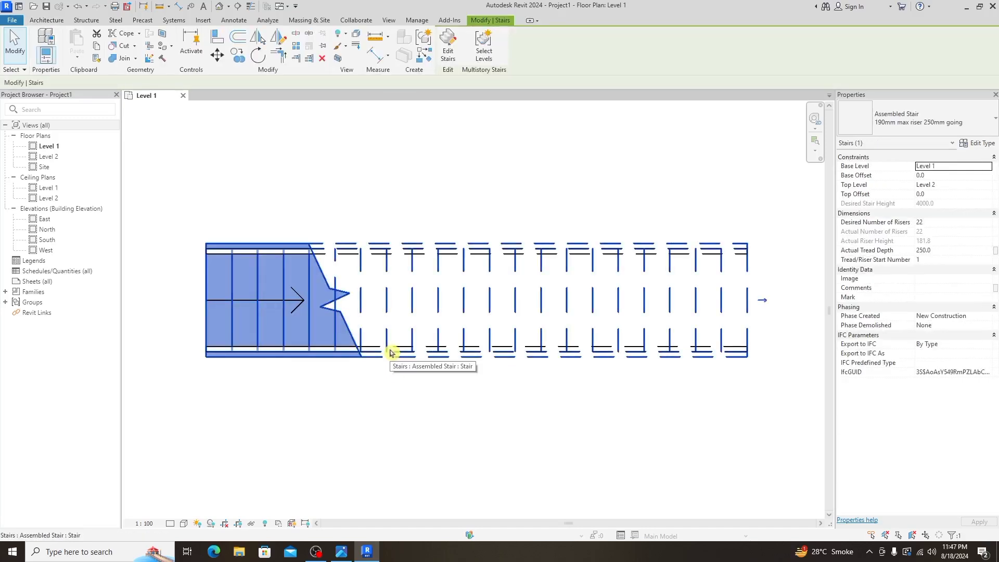
key(Escape)
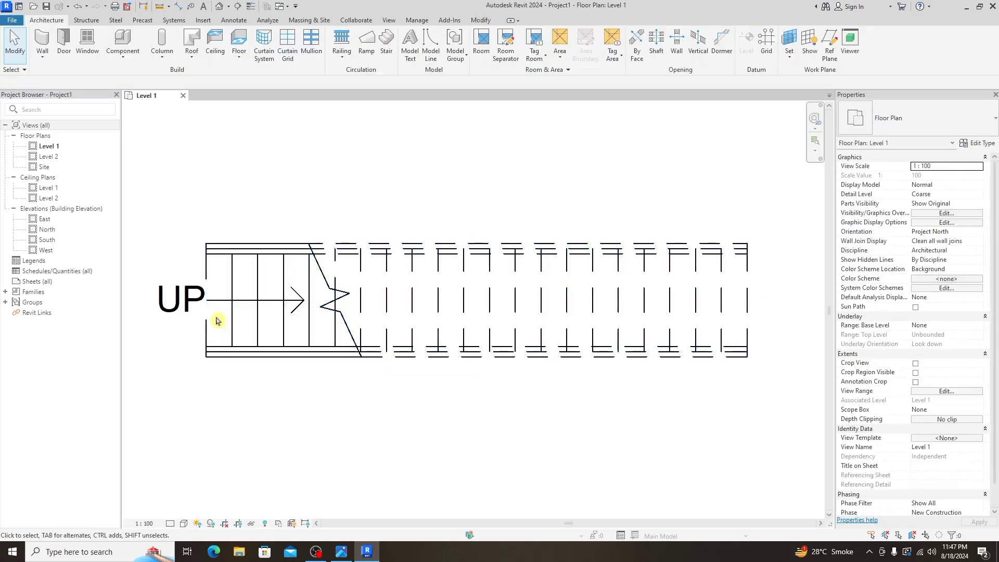
click(202, 305)
key(Delete)
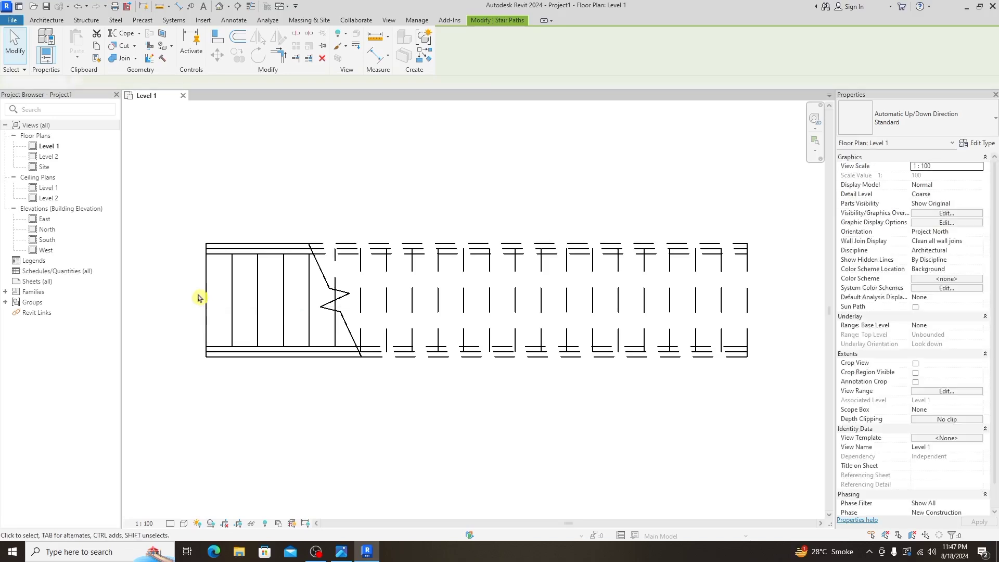
- Delete the upper and lower railings and show the bare stair in the default 3D view
click(266, 254)
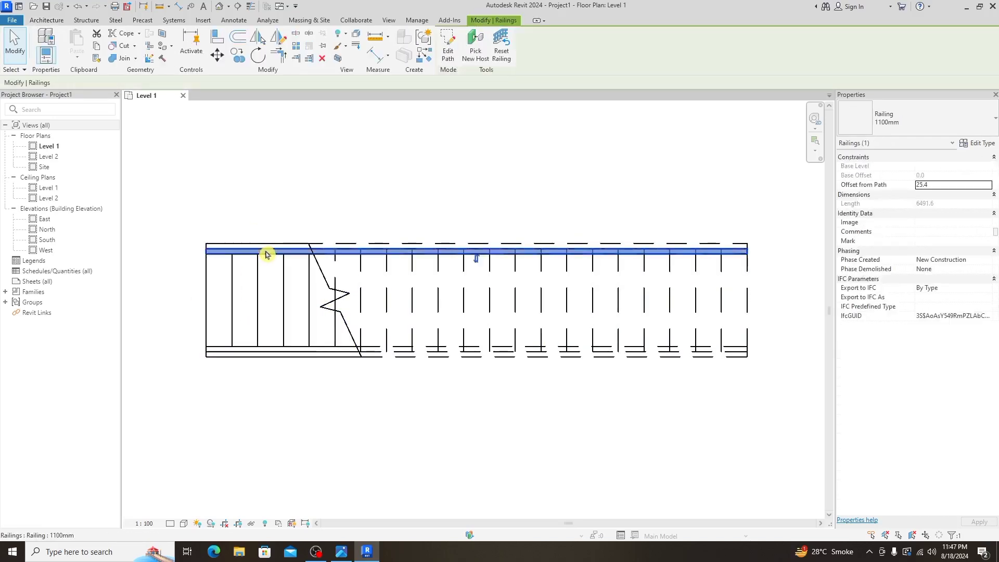
key(Delete)
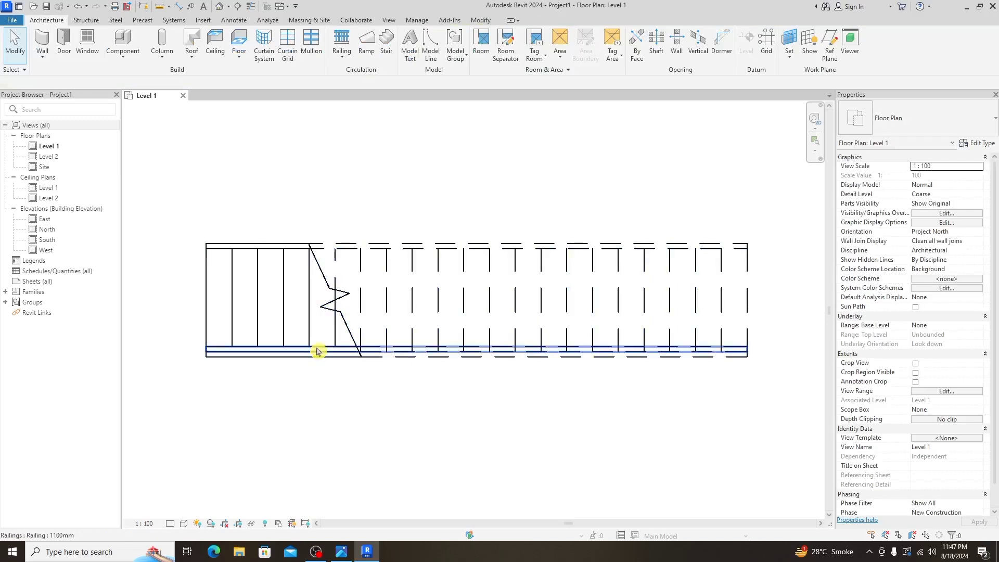
click(317, 351)
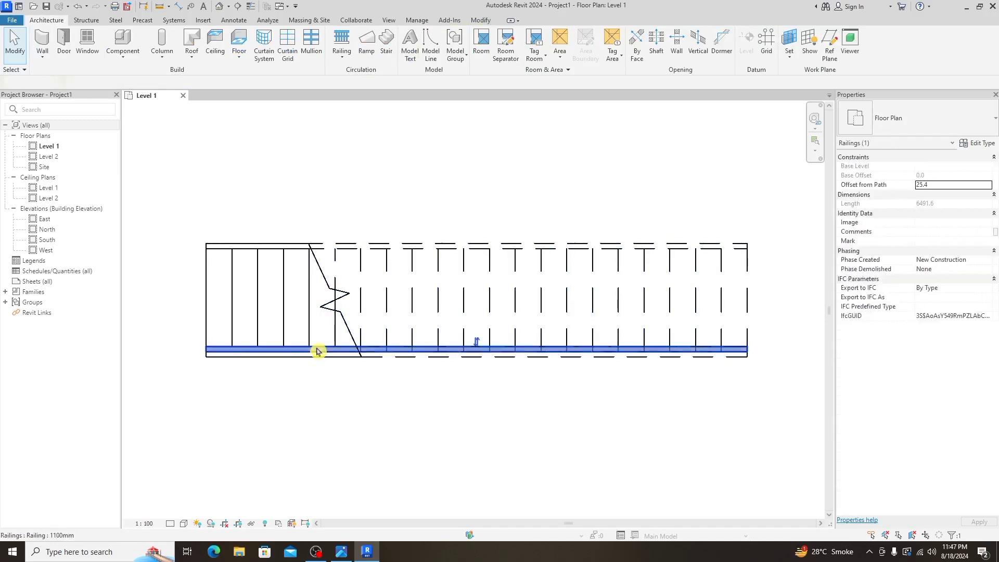
key(Delete)
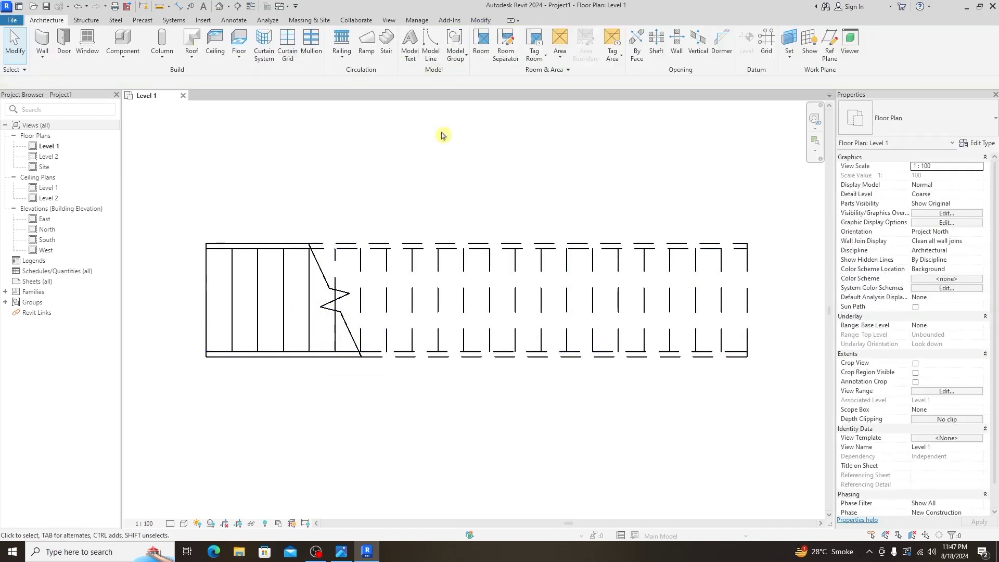
click(219, 7)
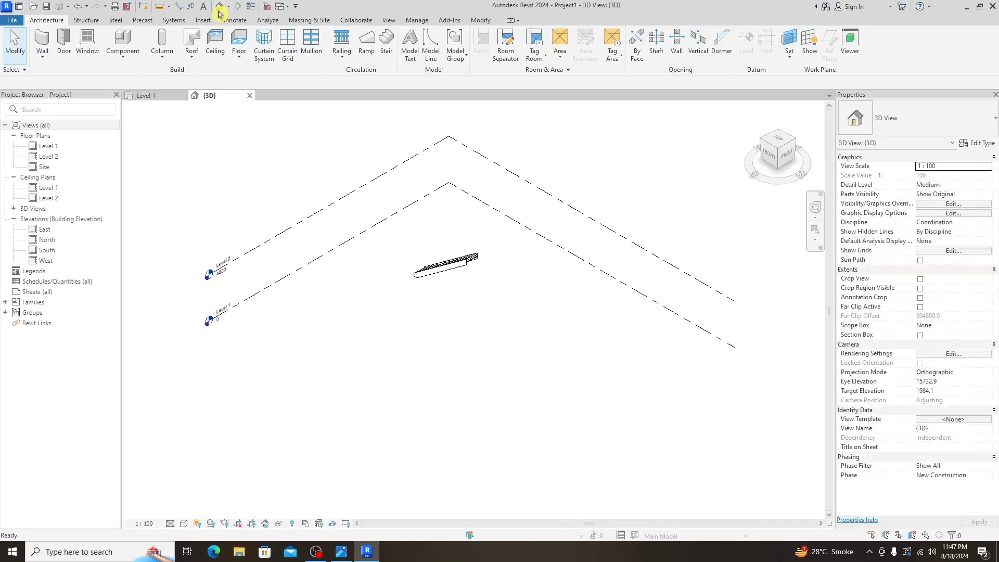
- Zoom and orbit to view the stair steeply from the left, then select it
scroll(459, 238, up, 2)
scroll(462, 225, up, 3)
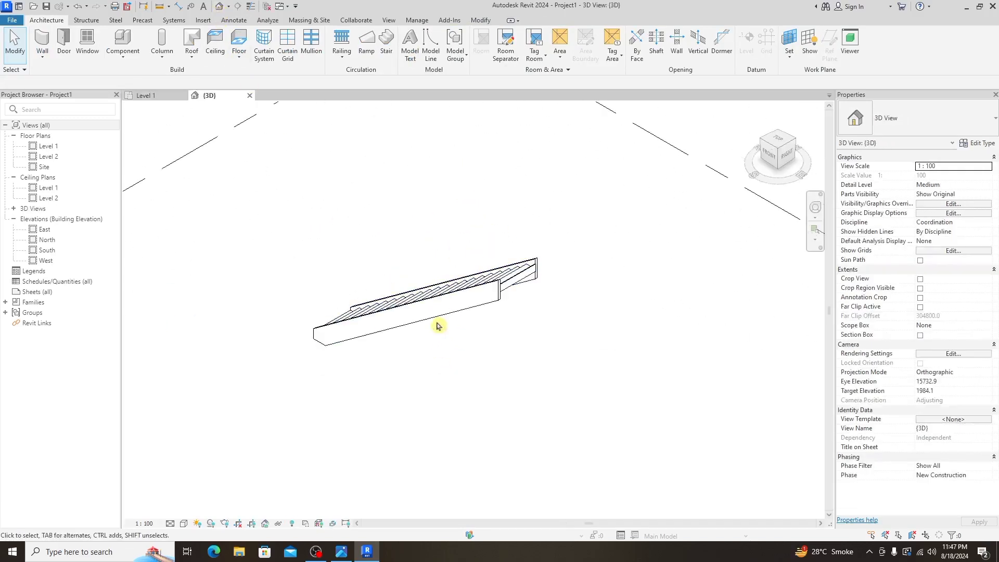
mouse_move(395, 401)
shift+middle_down()
mouse_move(540, 339)
mouse_move(508, 340)
shift+middle_up()
scroll(507, 341, down, 3)
scroll(330, 453, up, 1)
scroll(337, 428, up, 3)
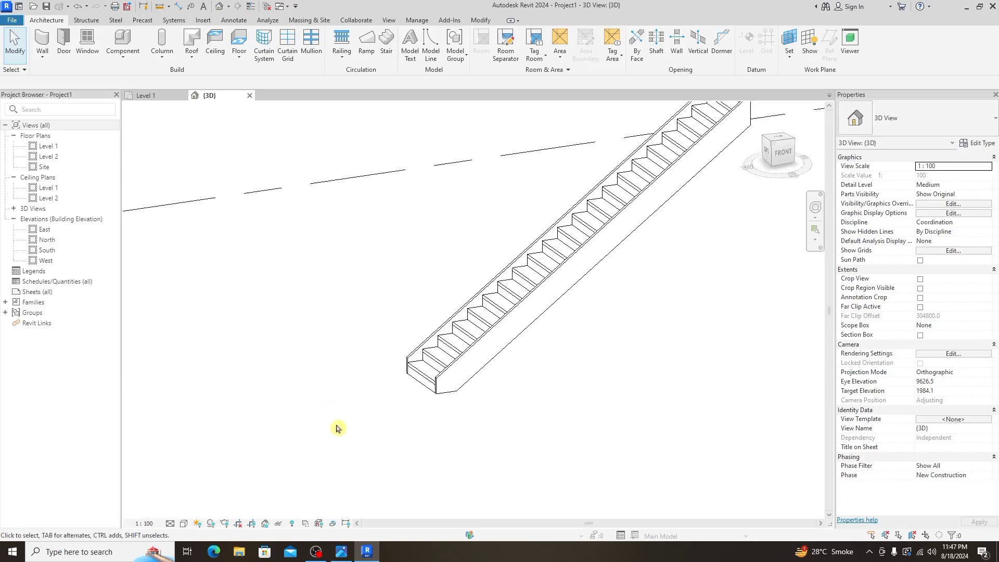
shift+middle_drag(443, 401, 602, 350)
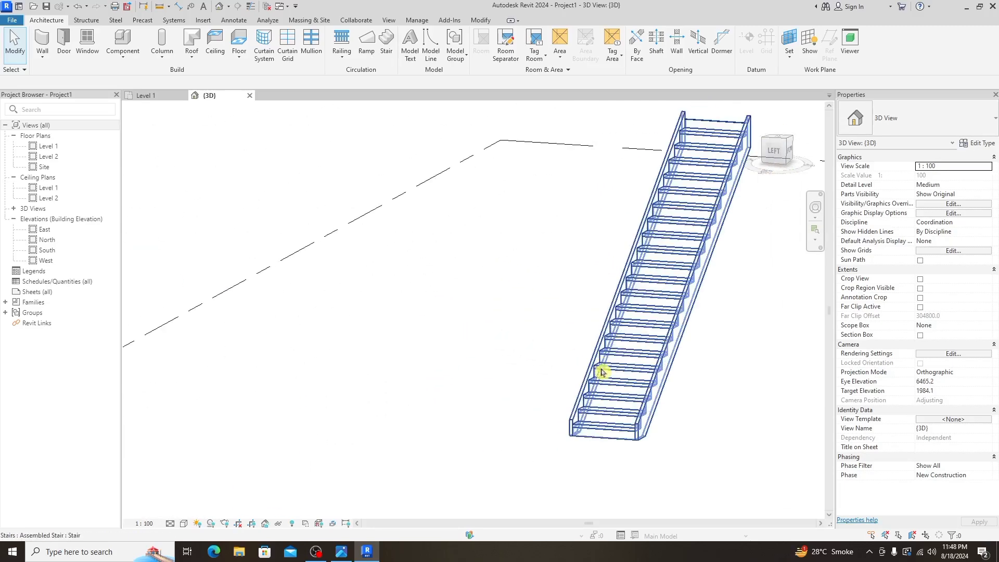
scroll(637, 439, up, 2)
scroll(578, 416, down, 2)
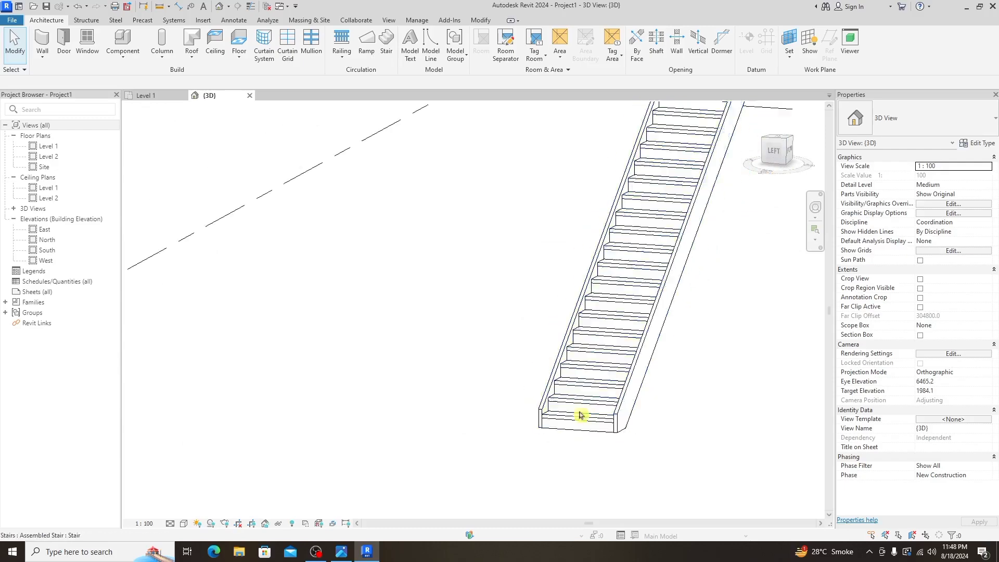
scroll(606, 430, up, 3)
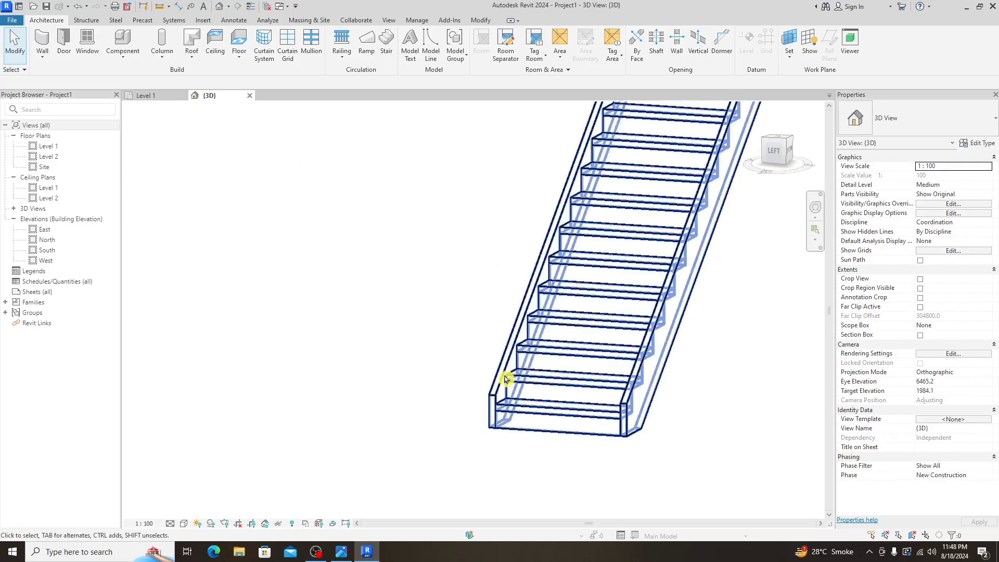
click(639, 363)
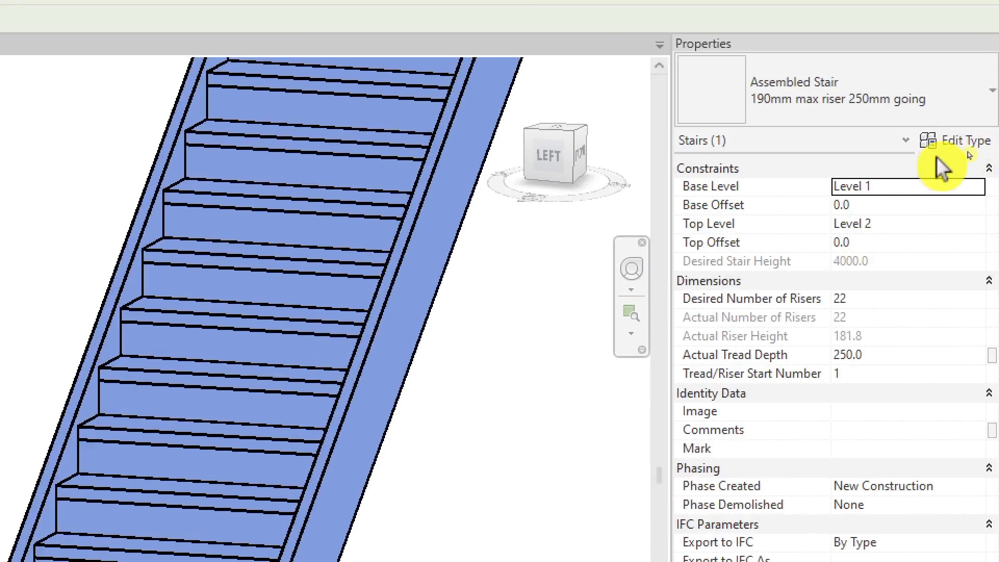
- Set both the right and left stair supports to None in Type Properties and apply
click(959, 143)
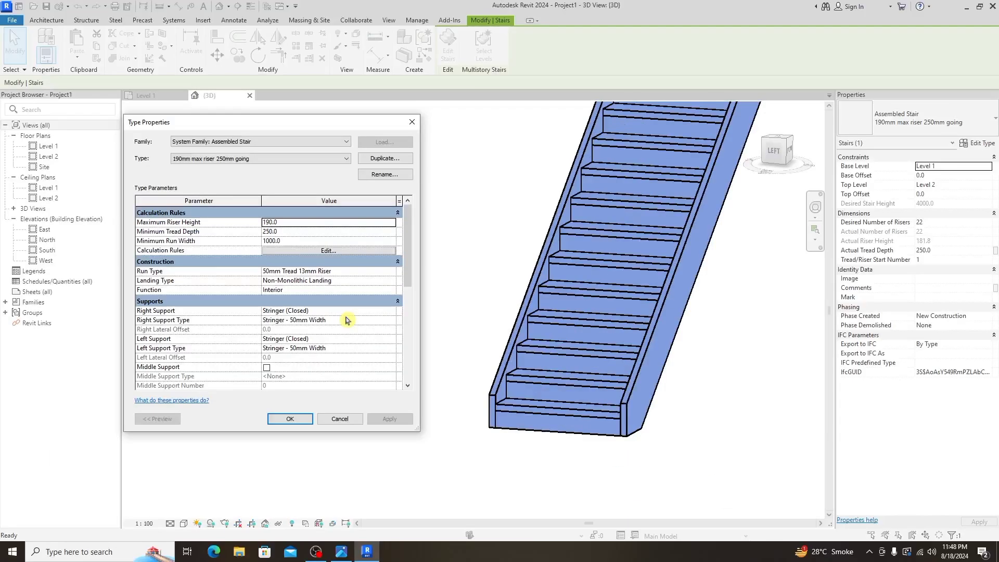
click(394, 311)
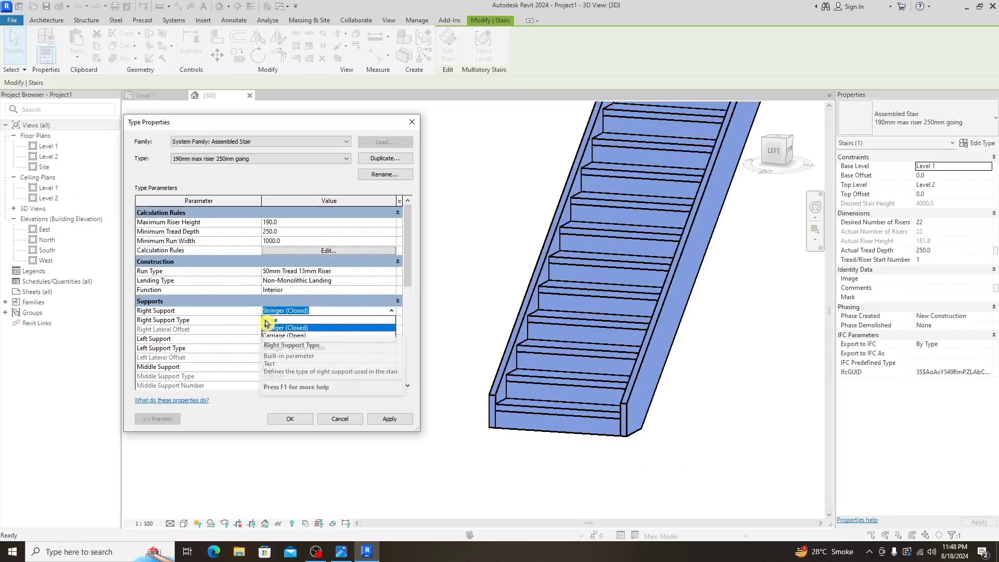
click(271, 320)
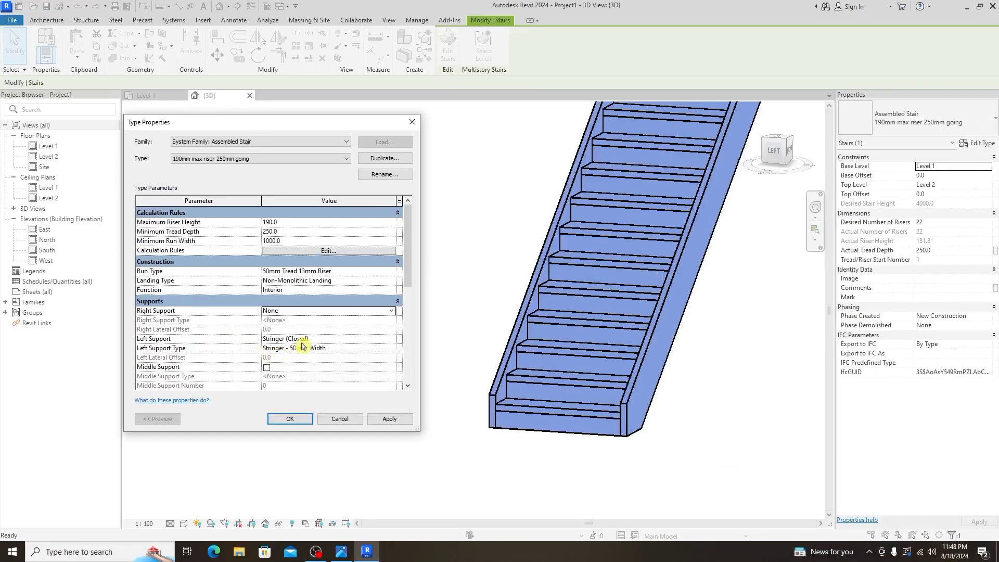
click(394, 342)
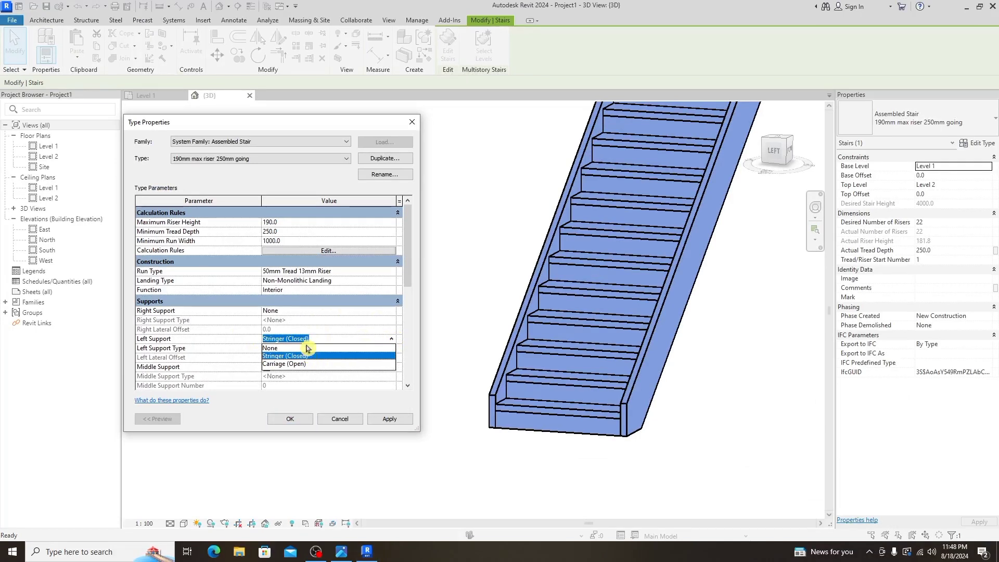
click(306, 347)
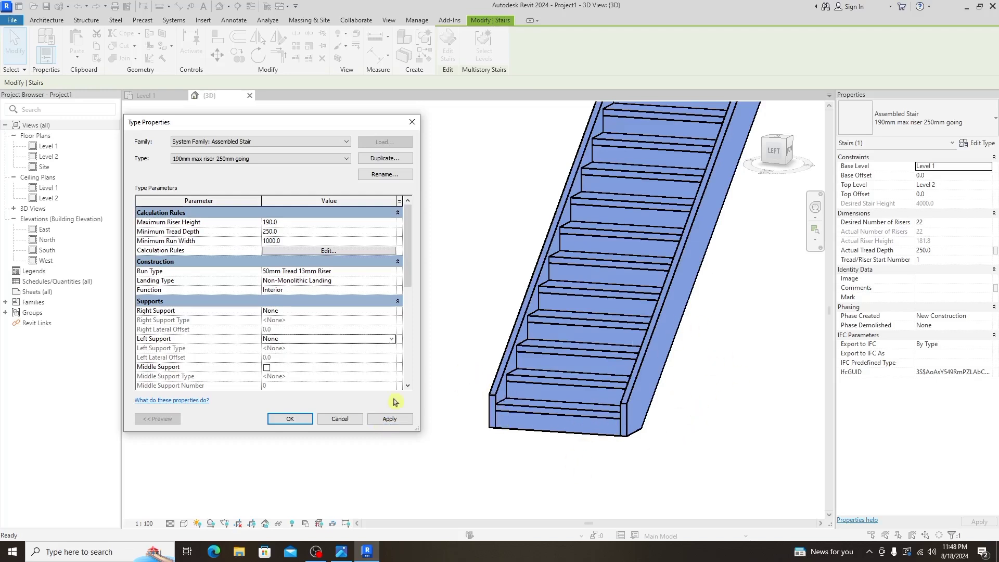
click(385, 423)
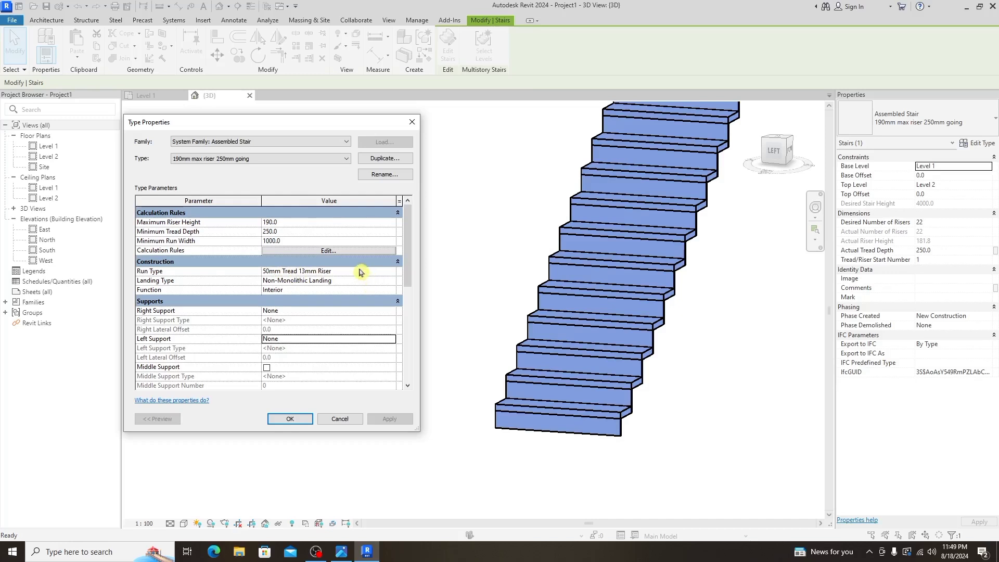
- In the run type, turn off risers, set tread thickness to 20 mm, and browse tread materials
click(394, 275)
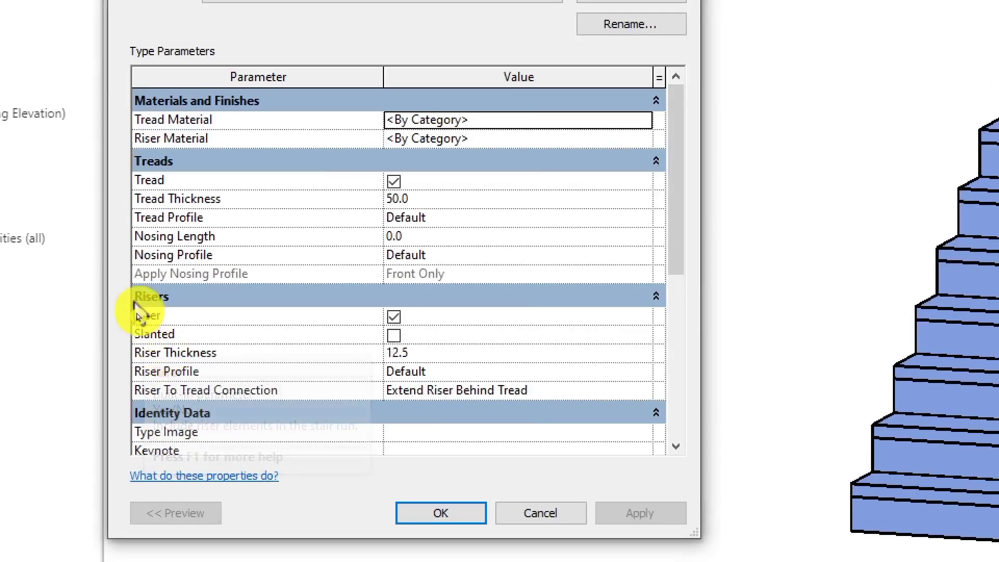
click(395, 315)
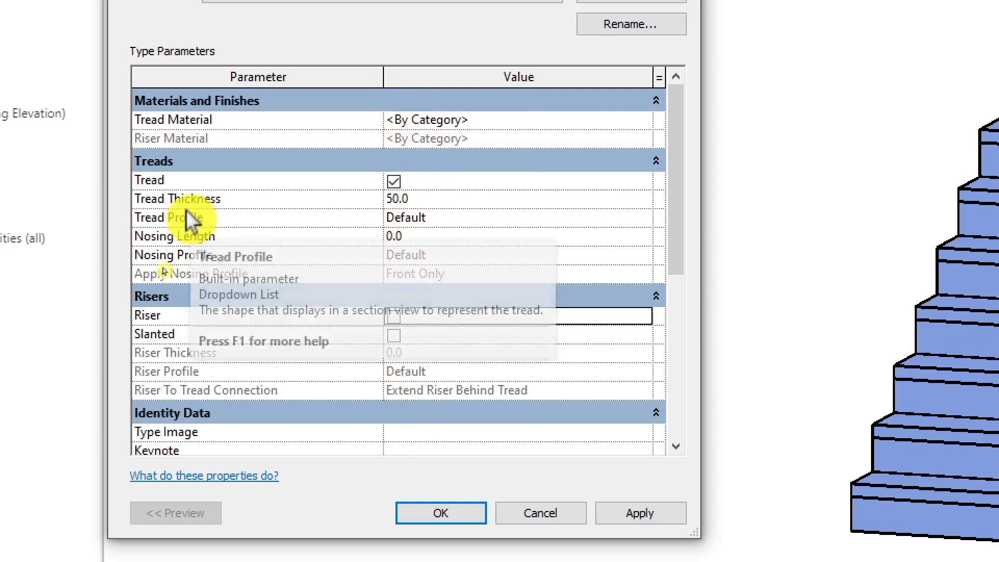
click(452, 198)
text(20)
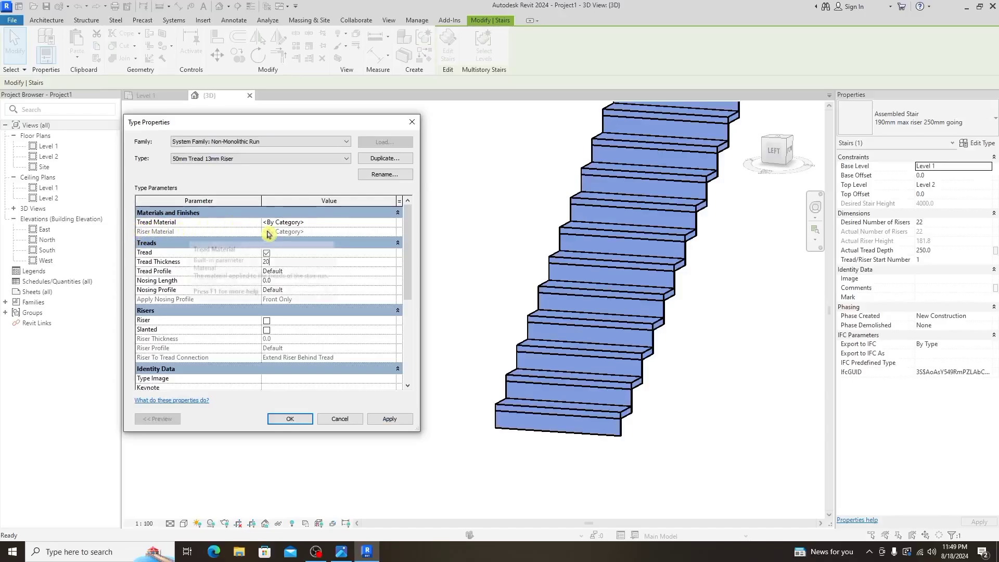
click(383, 419)
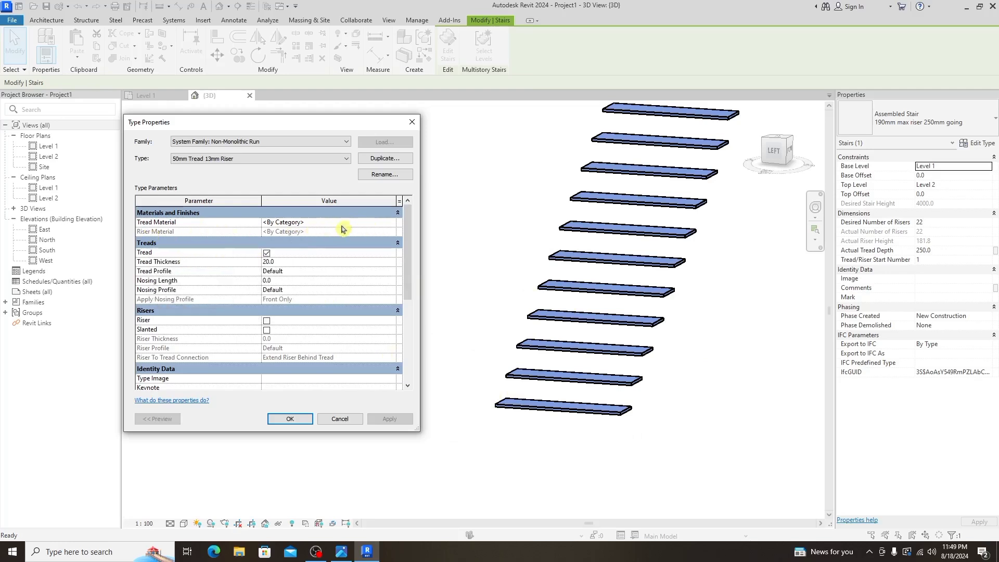
click(393, 223)
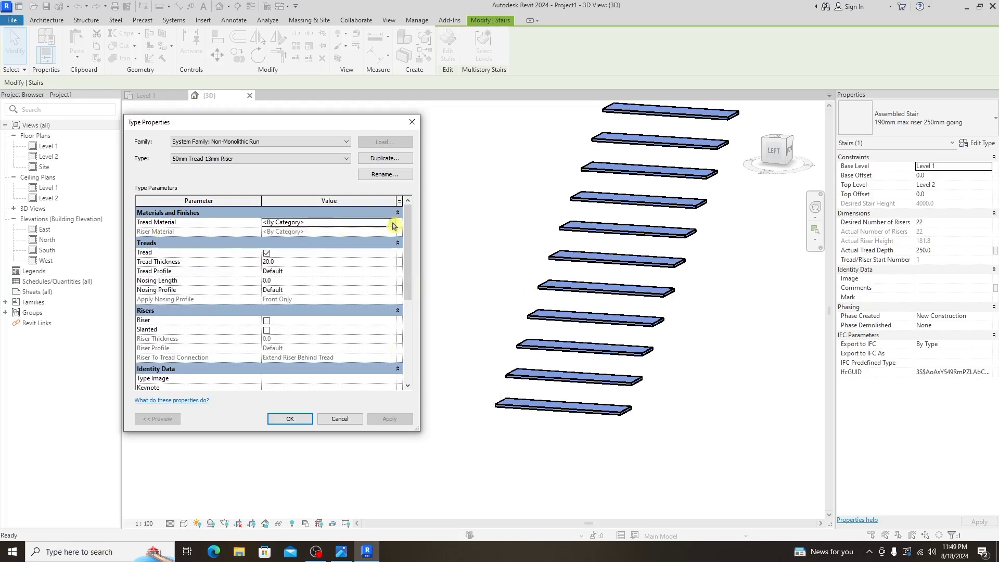
click(393, 223)
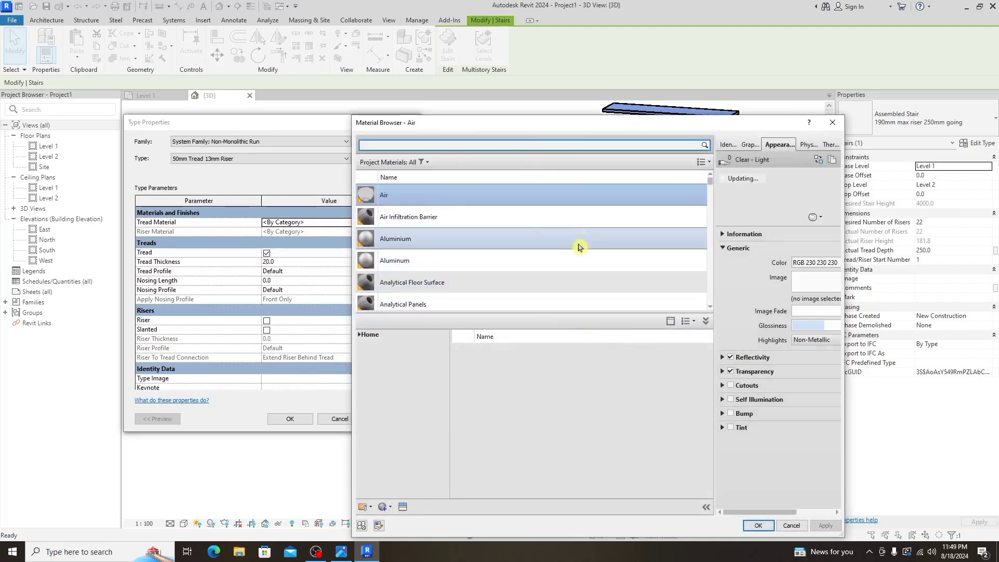
- Add Birch to the project materials and assign it as the tread material
text(wood)
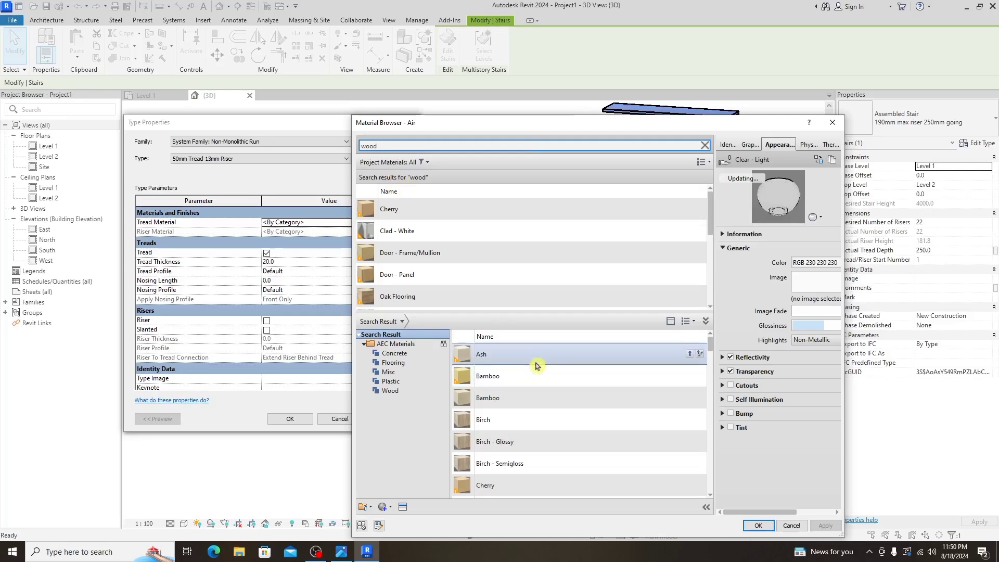
mouse_move(546, 419)
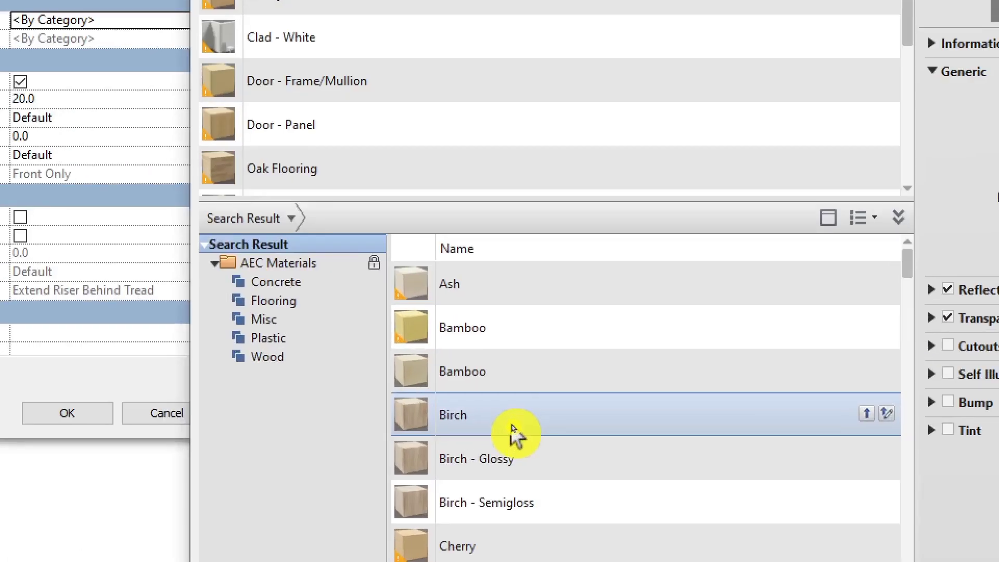
drag(513, 429, 439, 417)
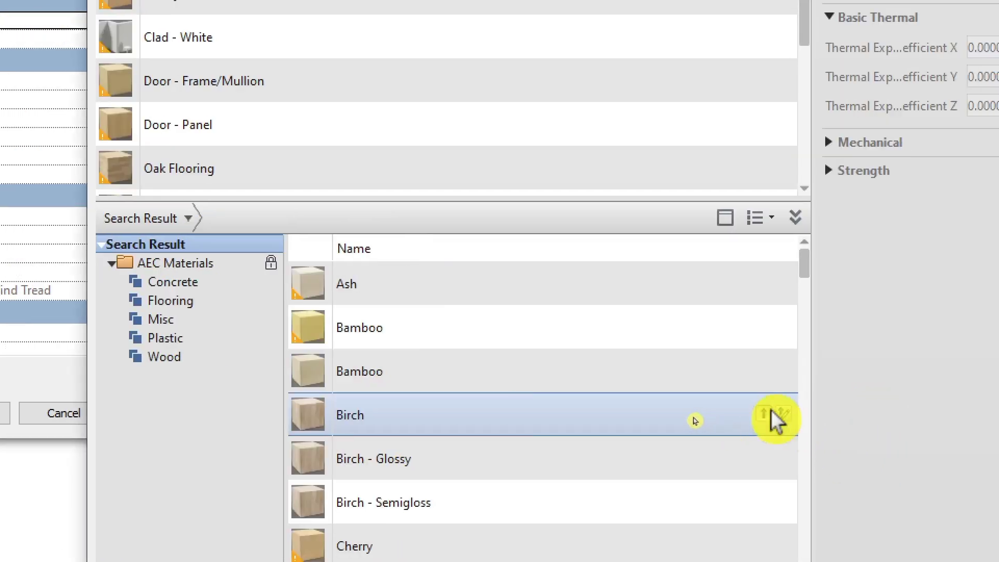
click(763, 413)
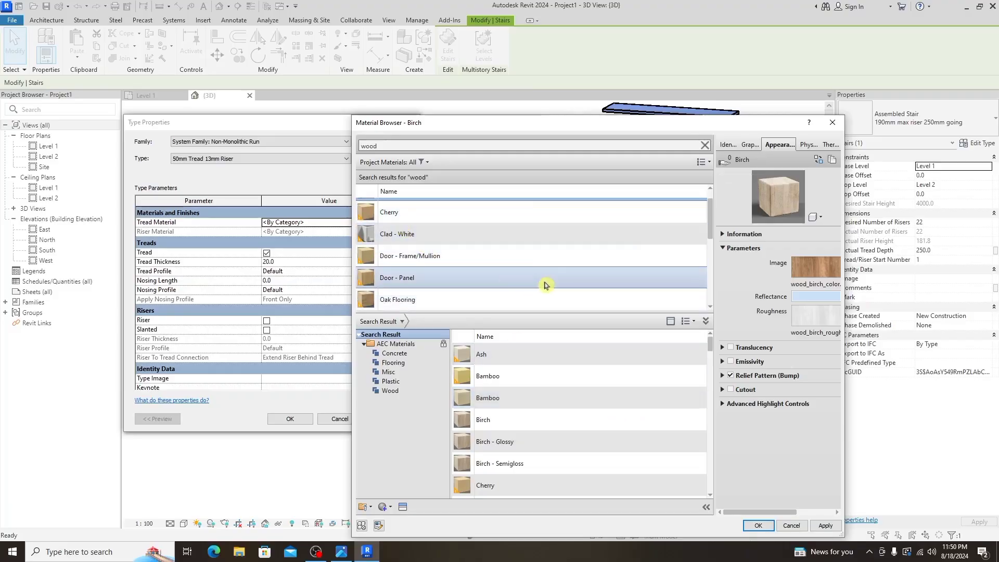
scroll(546, 281, down, 2)
scroll(544, 274, up, 3)
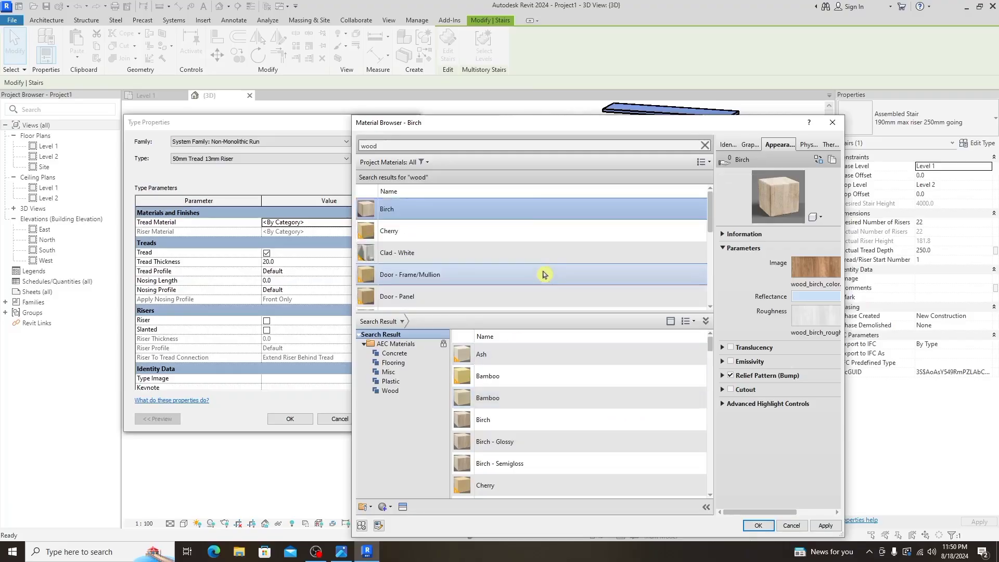
double_click(516, 213)
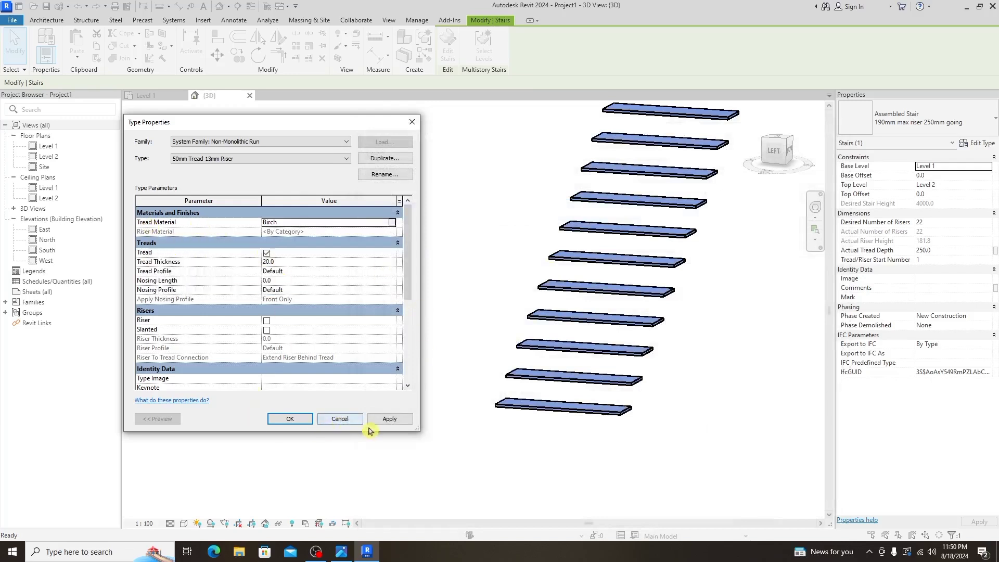
- Apply and confirm both stair type property dialogs
click(397, 420)
click(290, 418)
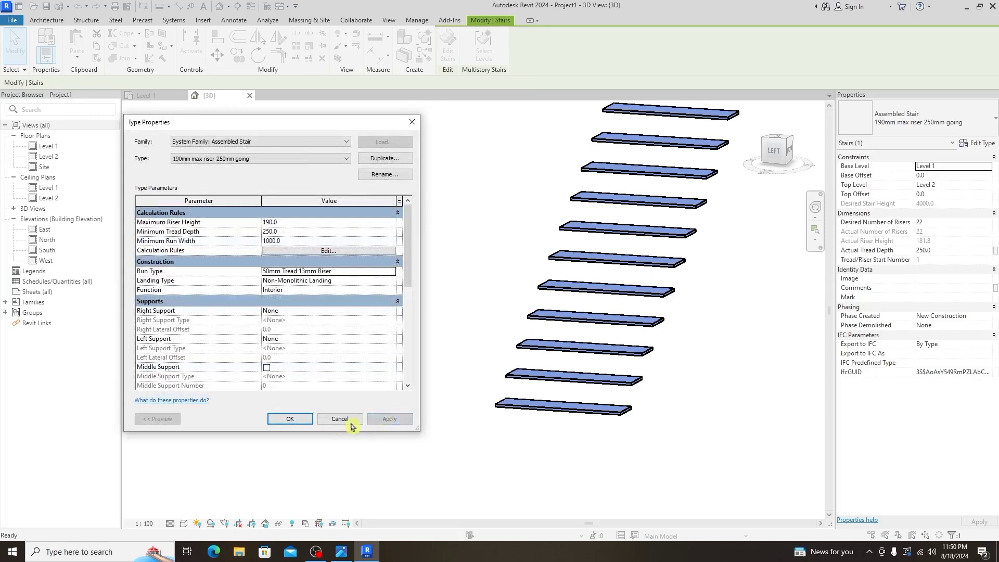
click(302, 423)
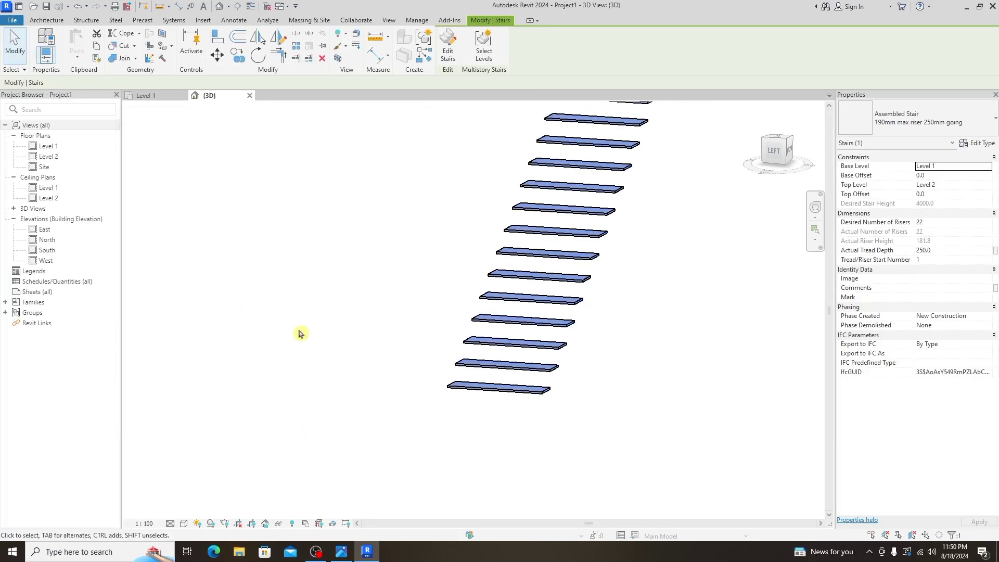
- Switch to the South elevation and zoom in on the floating treads
mouse_move(255, 316)
shift+middle_down()
mouse_move(265, 394)
mouse_move(292, 399)
mouse_move(305, 371)
shift+middle_up()
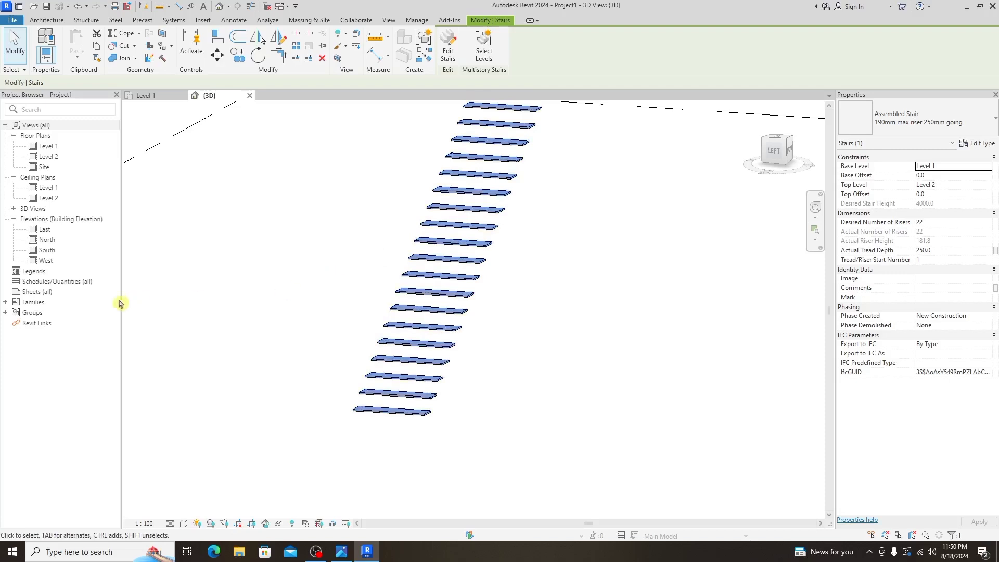
double_click(47, 251)
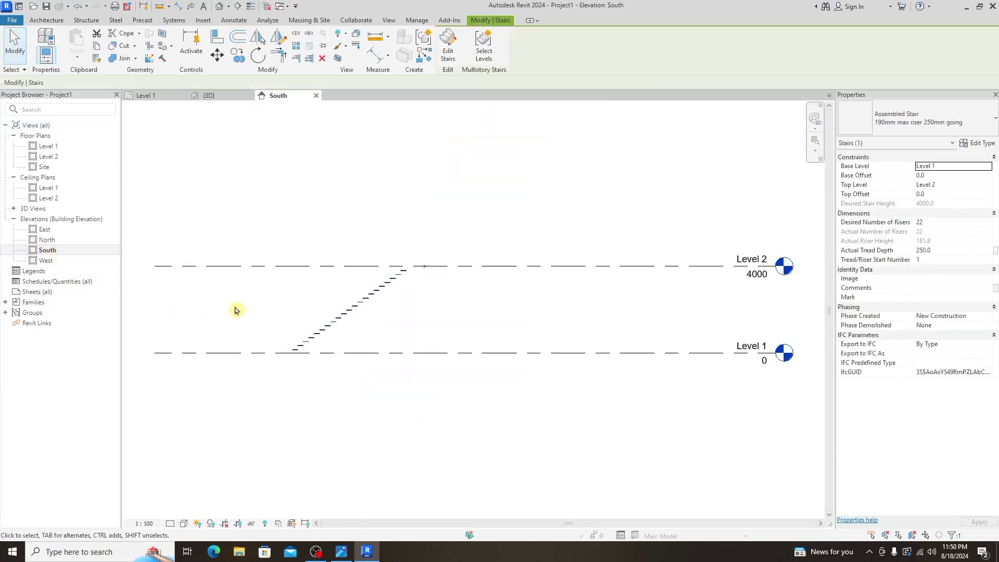
scroll(301, 345, up, 1)
scroll(272, 282, up, 2)
click(272, 283)
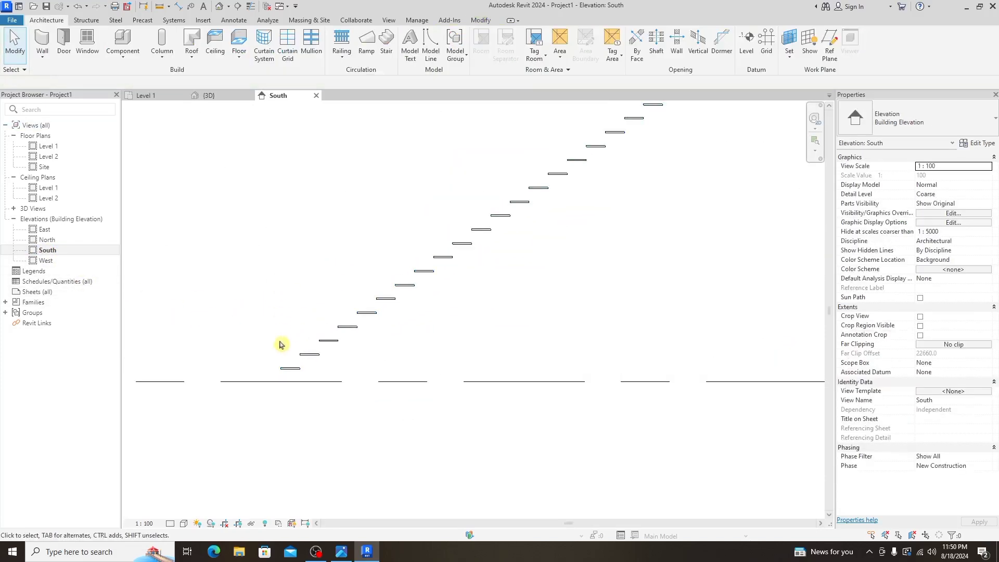
scroll(281, 341, up, 1)
scroll(291, 369, up, 2)
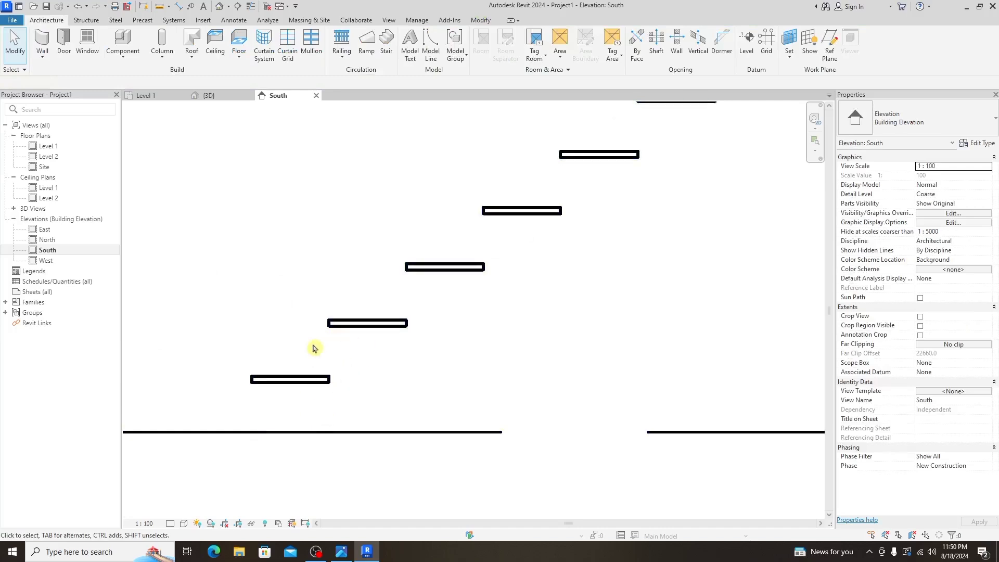
- Create an in-place model in the Stairs category, keeping the name Stairs 1
click(121, 57)
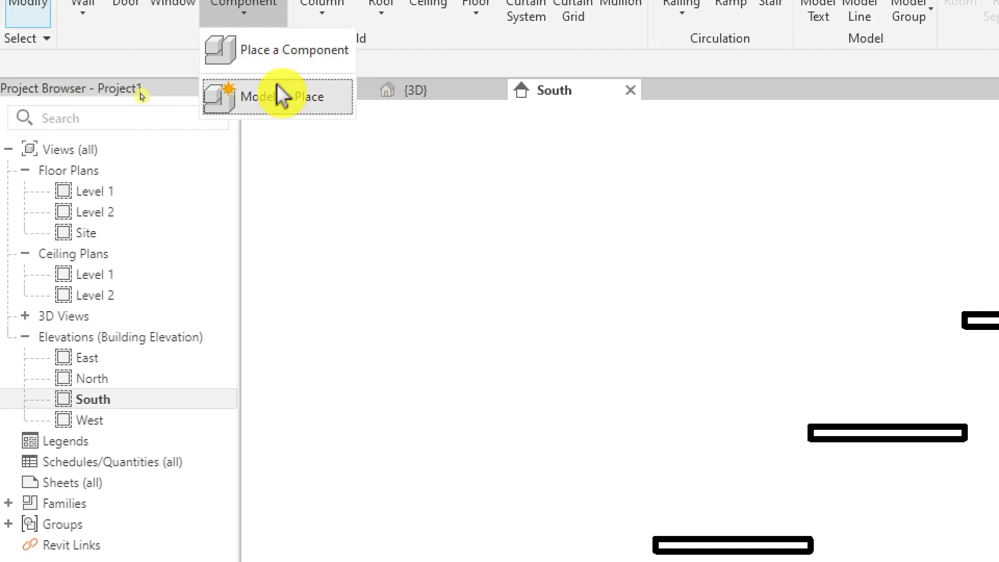
click(281, 96)
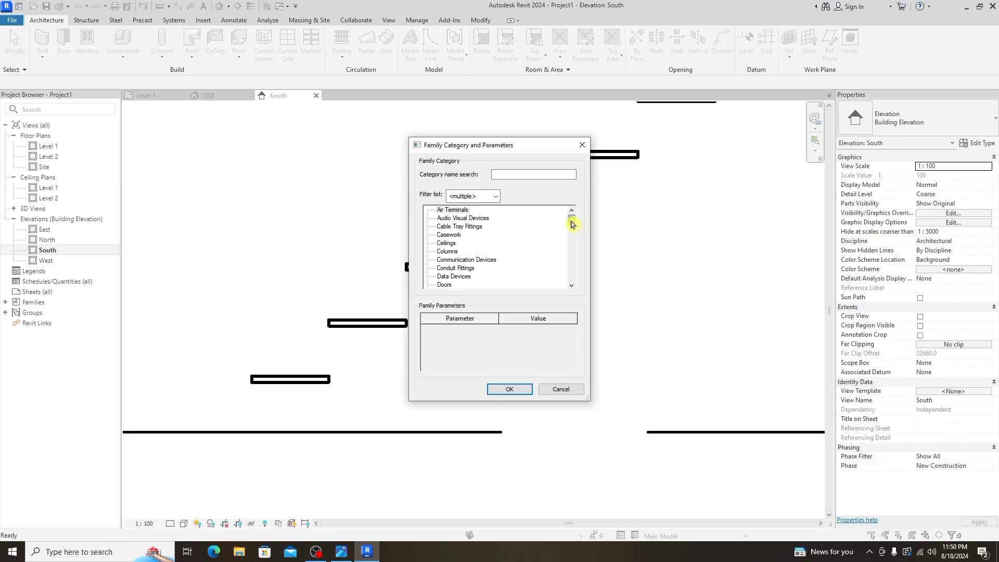
drag(571, 224, 570, 268)
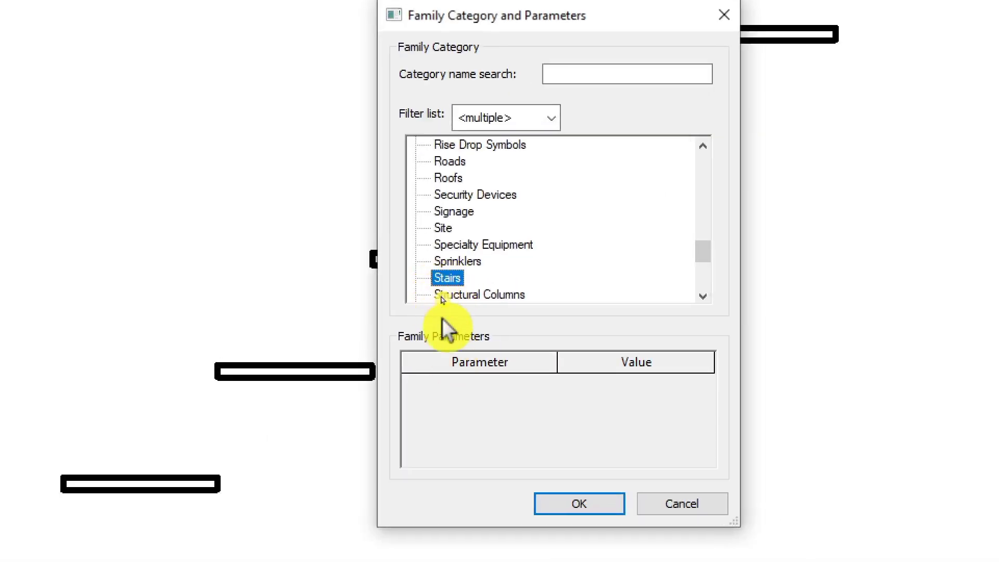
double_click(446, 278)
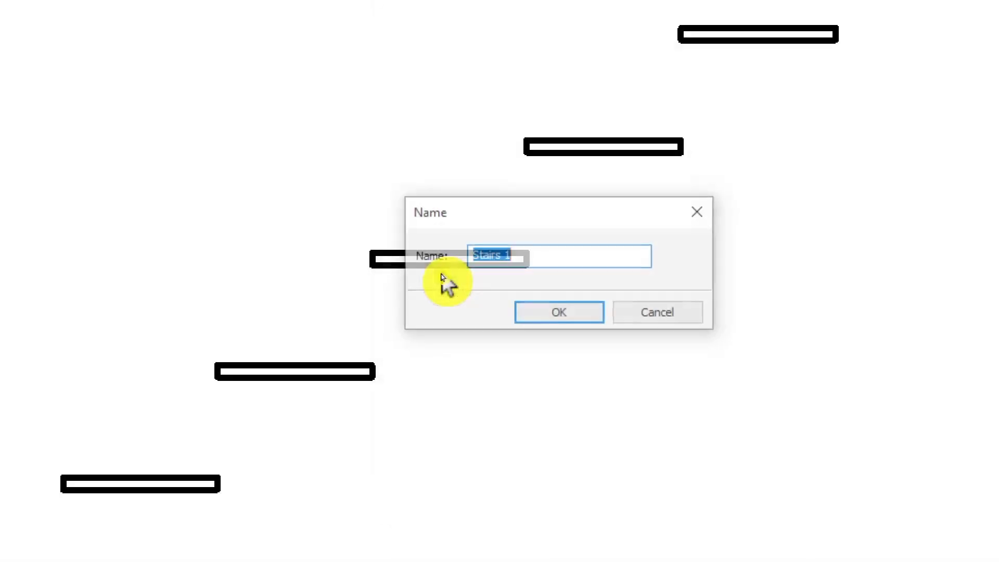
click(563, 318)
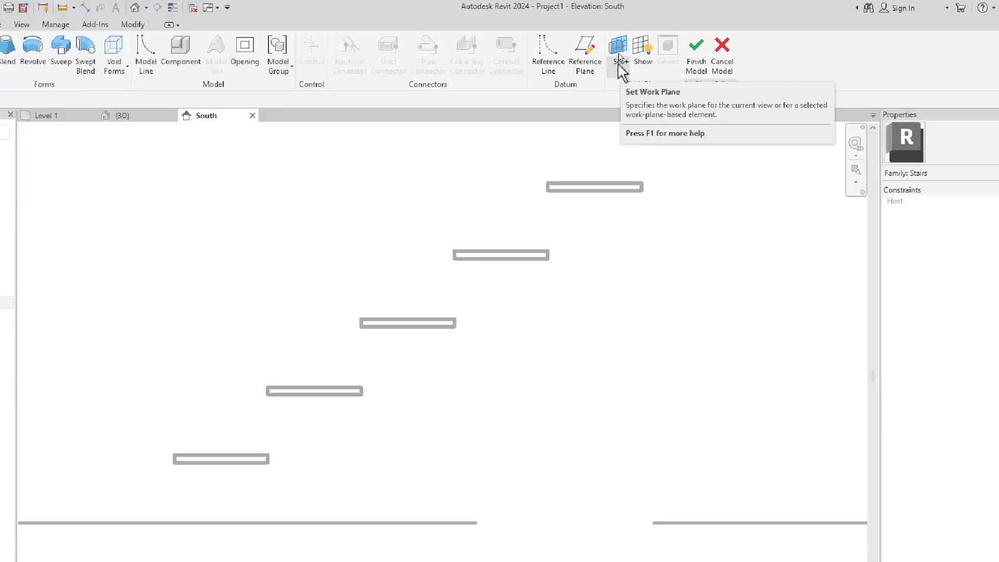
- Set the lowest tread as the work plane and start a 250 mm extrusion sketch
click(619, 55)
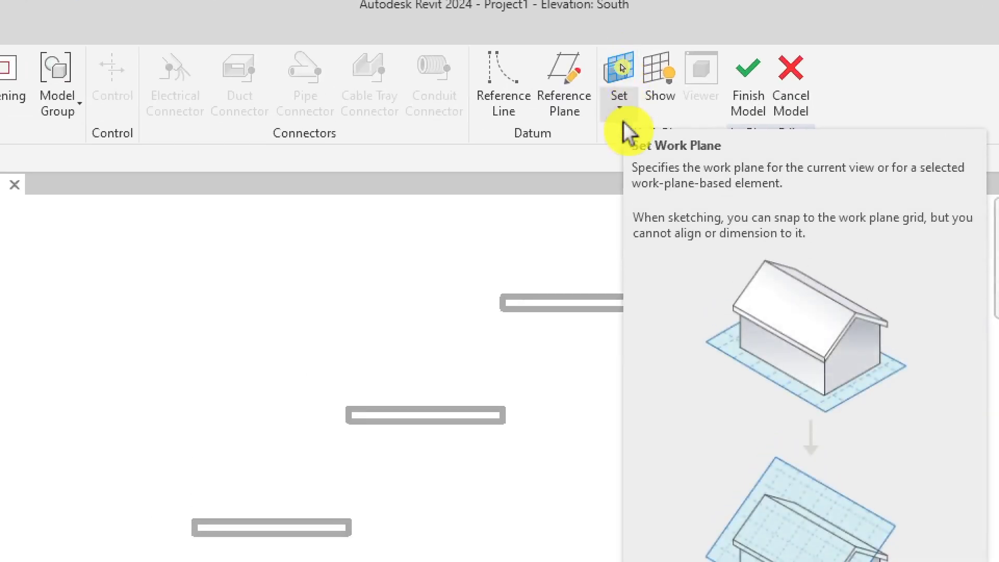
click(619, 105)
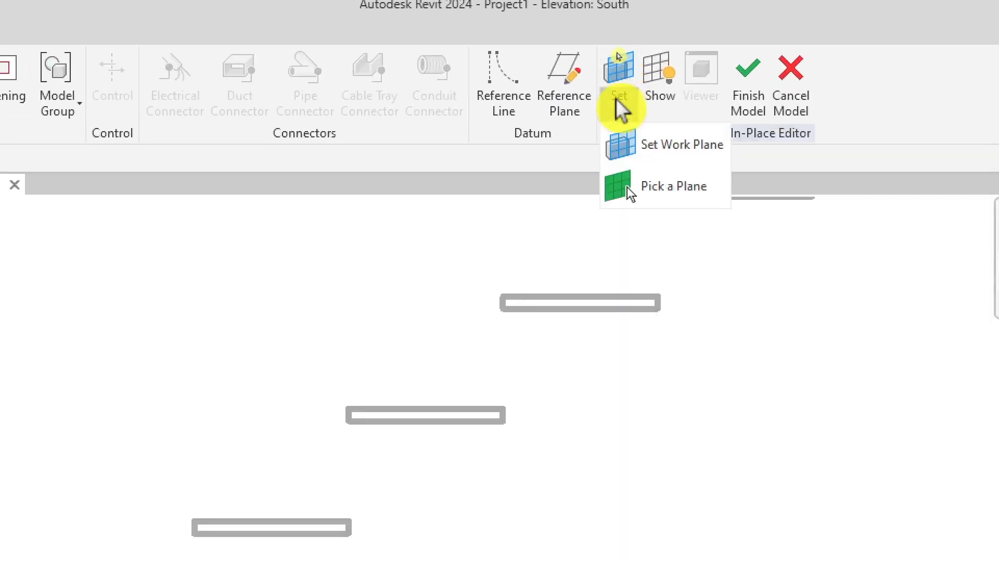
click(646, 143)
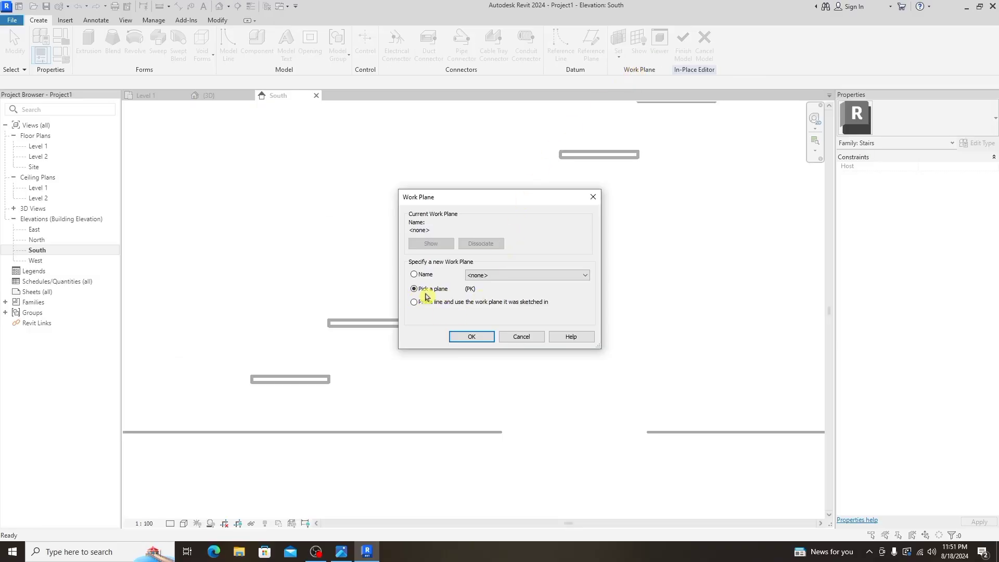
click(471, 336)
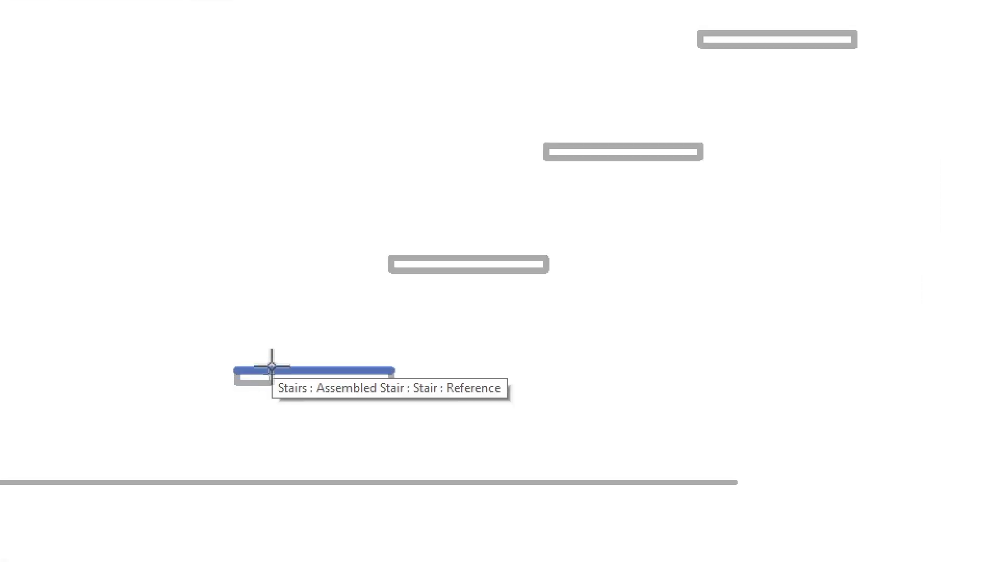
click(271, 367)
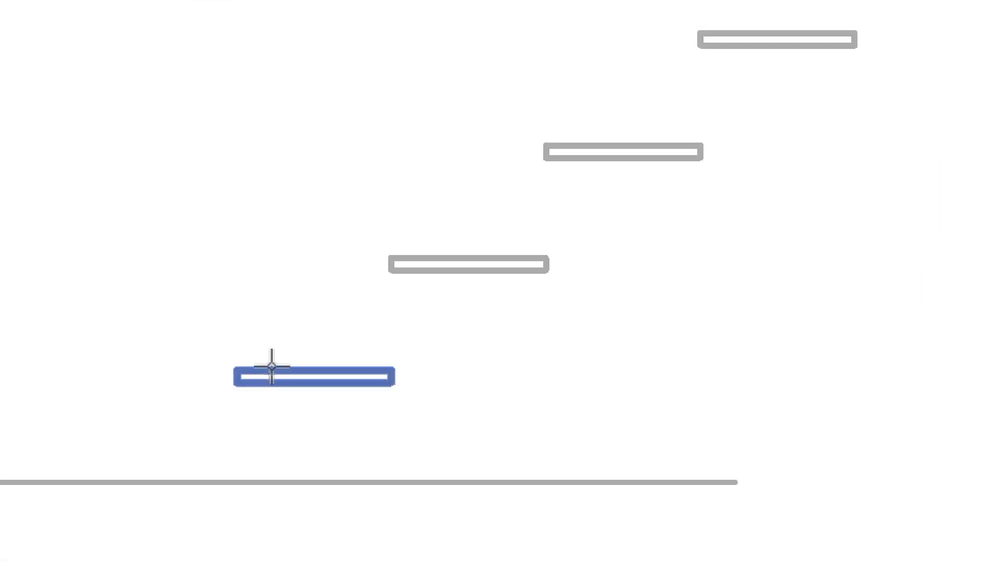
click(272, 367)
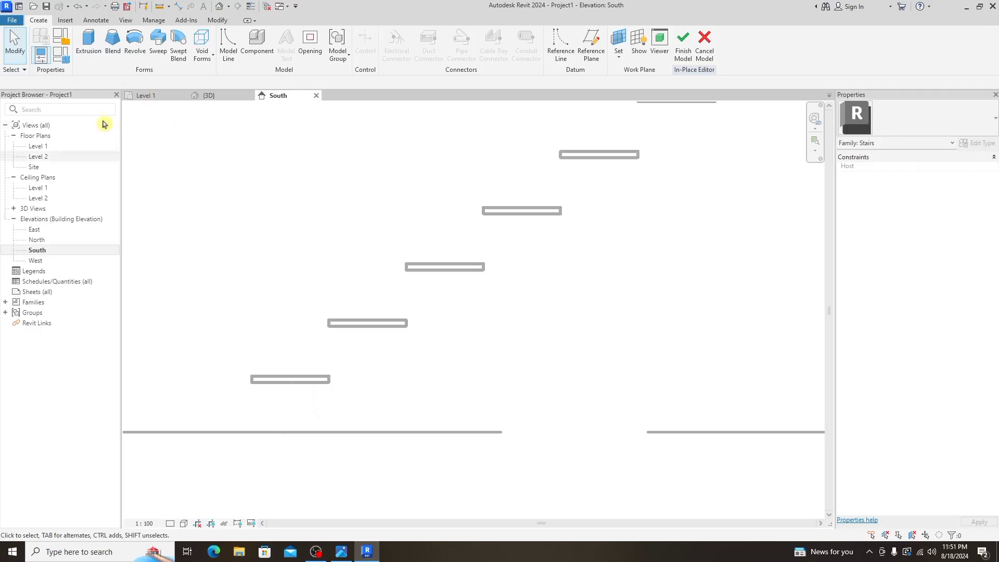
click(88, 40)
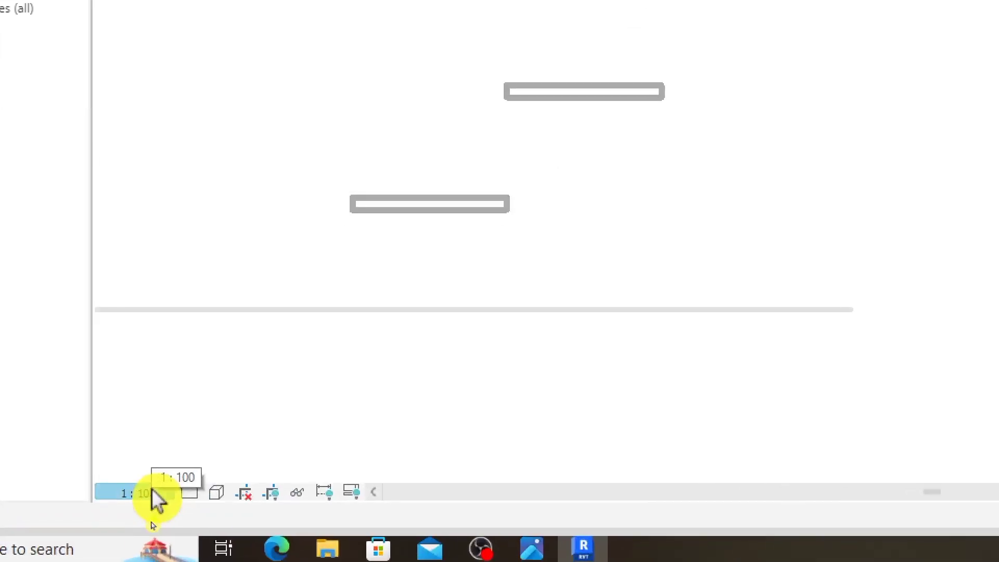
- Set the view scale to 1:10 and zoom in on the first two treads
click(151, 523)
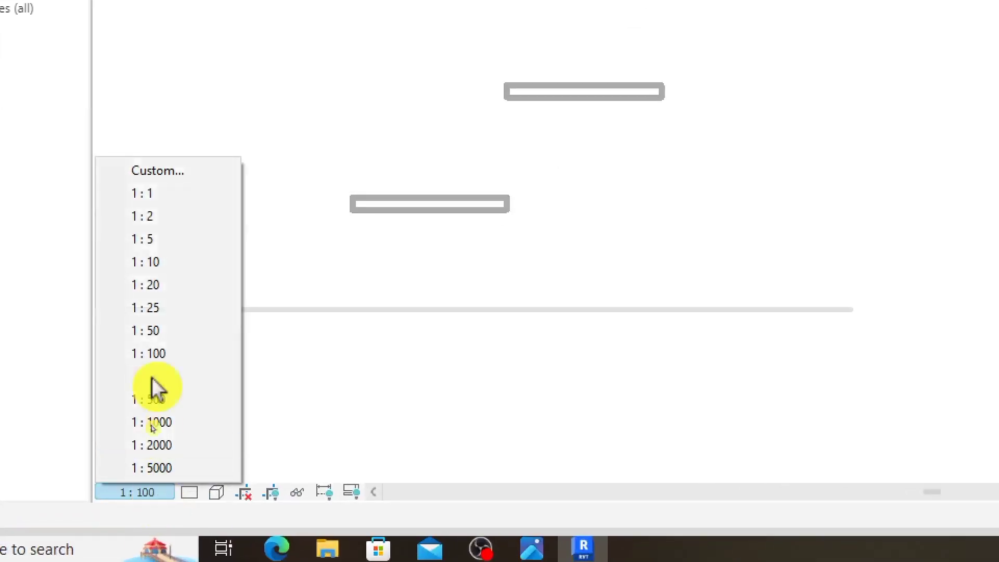
click(184, 264)
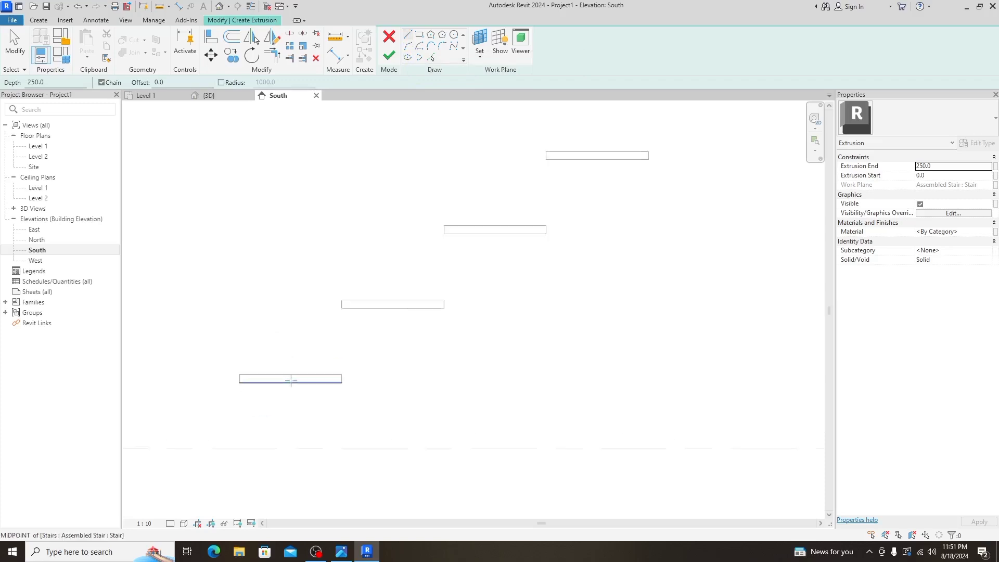
scroll(240, 385, up, 2)
scroll(276, 400, up, 2)
- Sketch a closed parallelogram profile with a 250.0 bottom edge between the first two treads
click(235, 365)
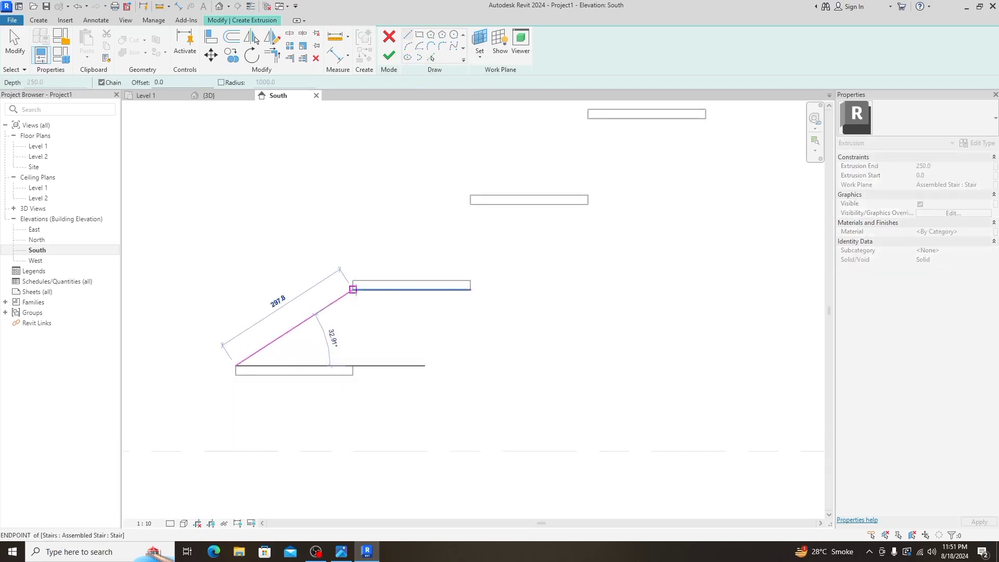
click(353, 290)
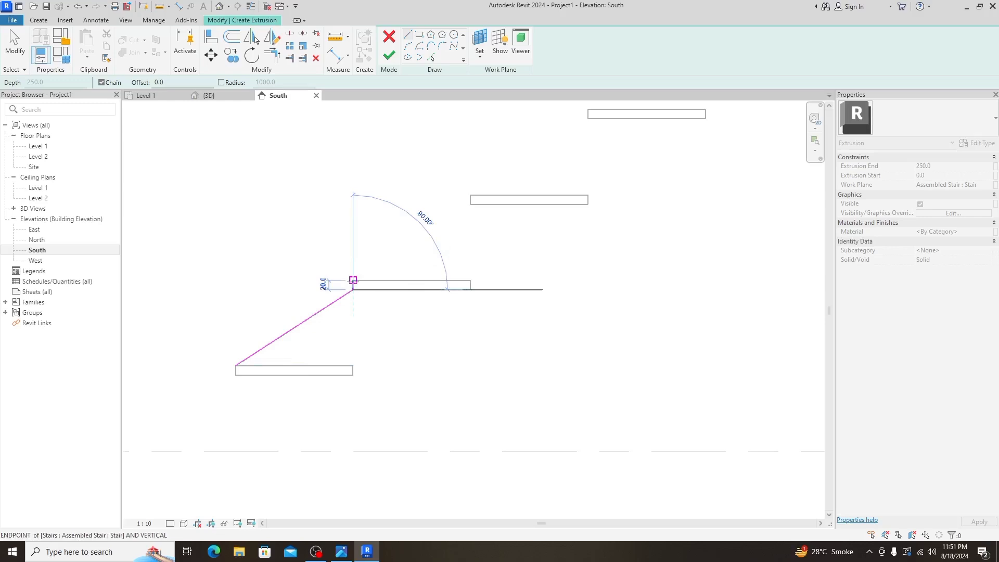
click(352, 280)
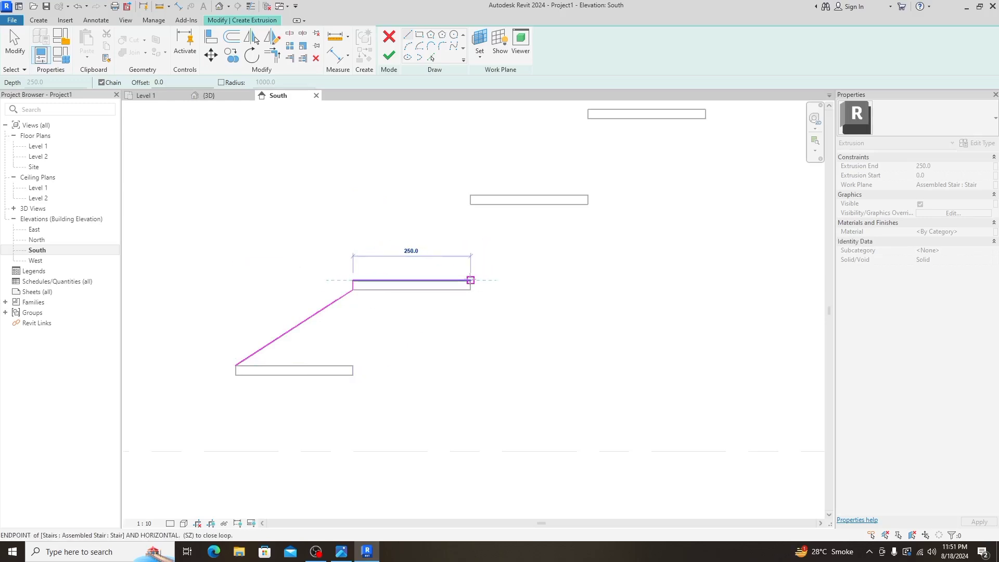
click(470, 280)
click(470, 289)
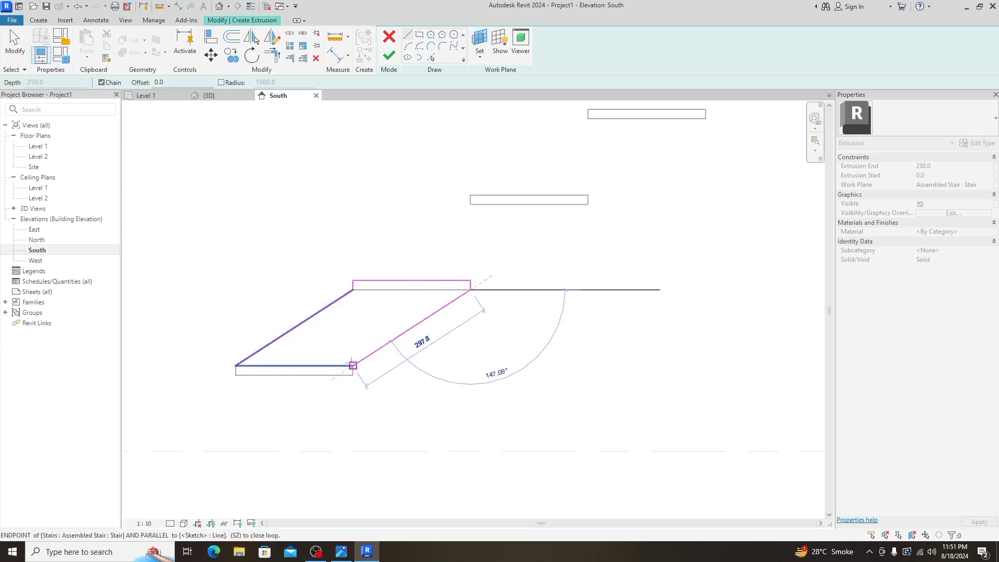
click(353, 365)
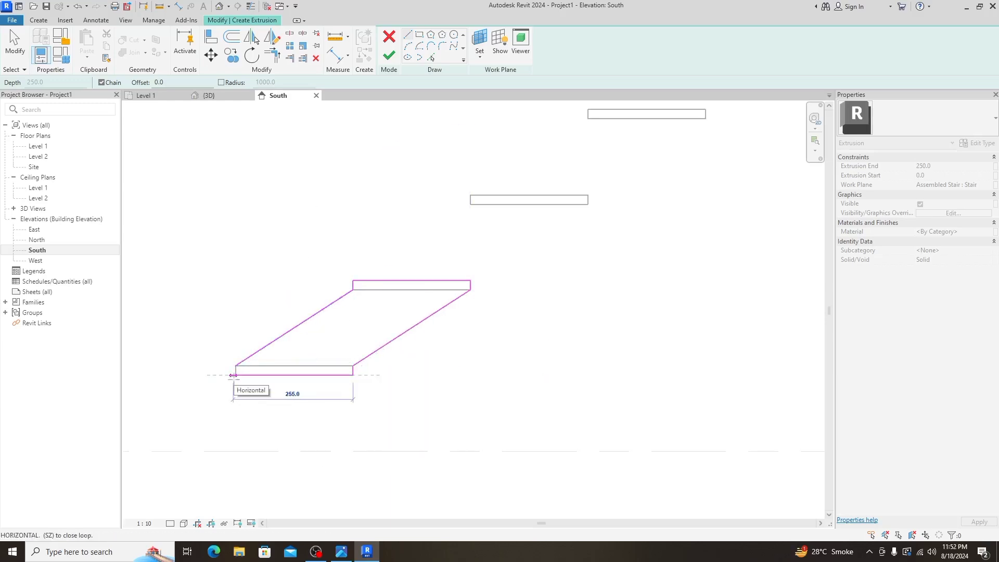
click(236, 375)
click(235, 365)
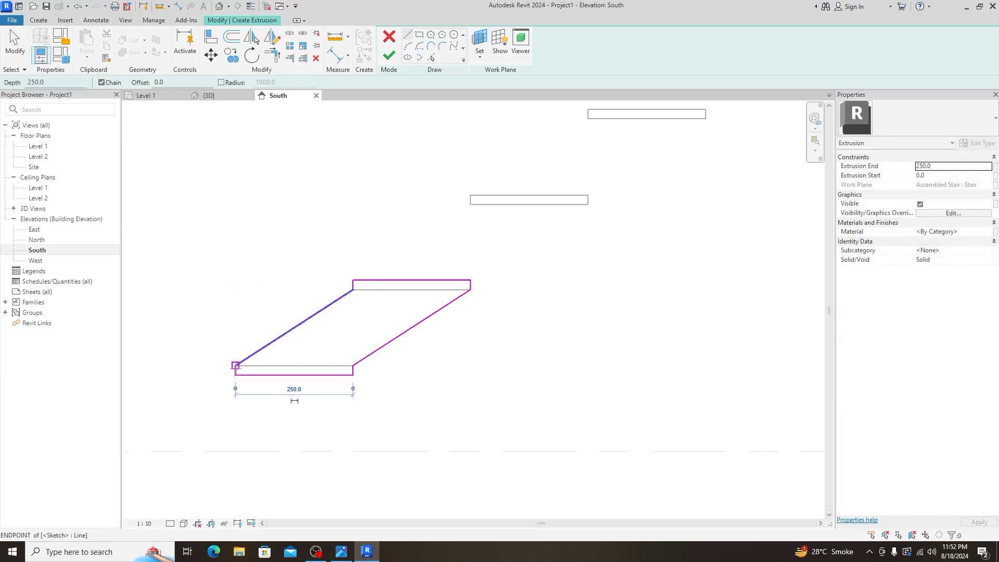
- Finish edit mode to turn the sketch into a solid inclined extrusion
click(386, 58)
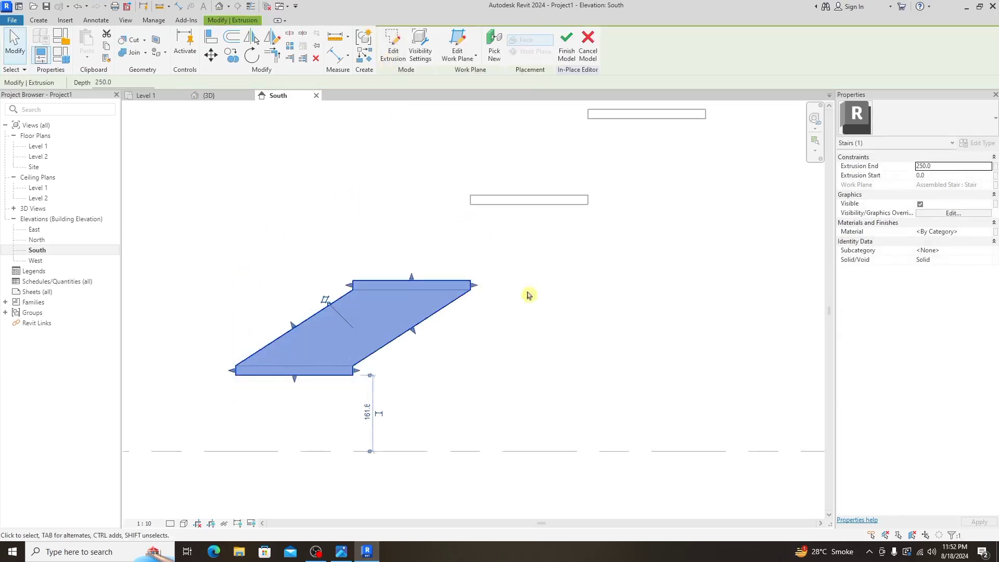
scroll(368, 379, down, 2)
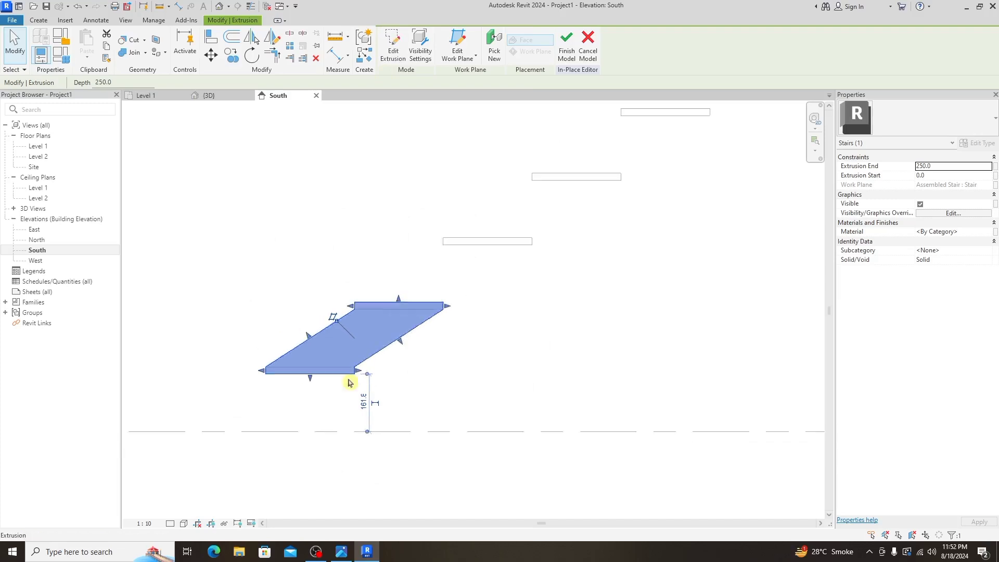
scroll(350, 380, down, 3)
scroll(343, 396, down, 2)
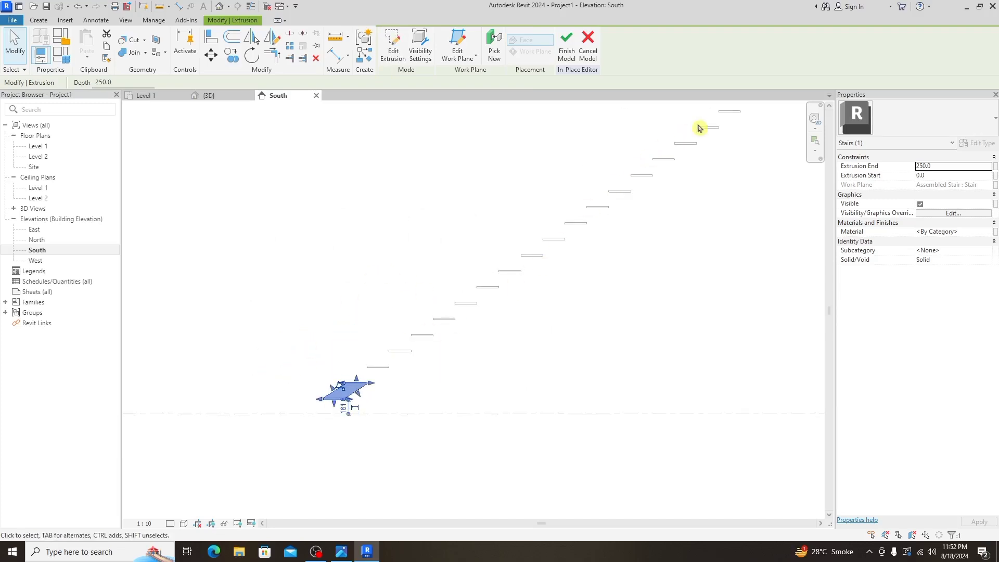
- Select the inclined block and start a multiple copy from its corner base point
click(328, 339)
scroll(328, 375, up, 2)
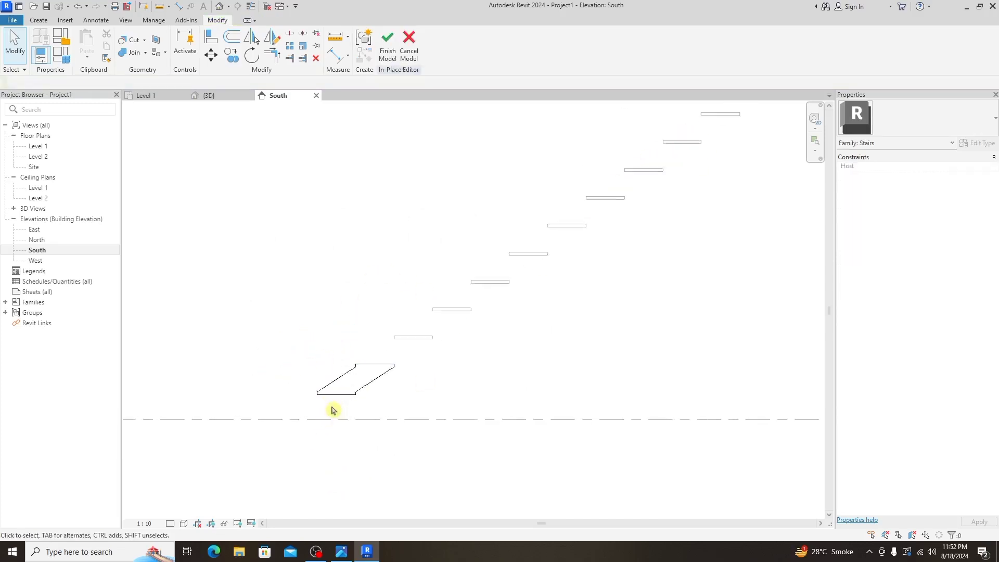
scroll(330, 407, up, 3)
drag(237, 267, 532, 400)
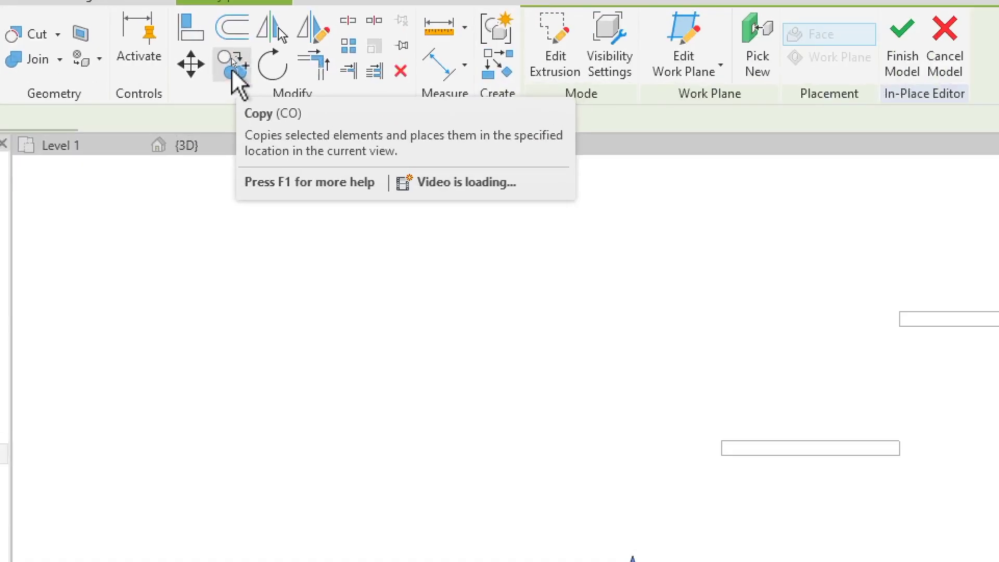
click(231, 58)
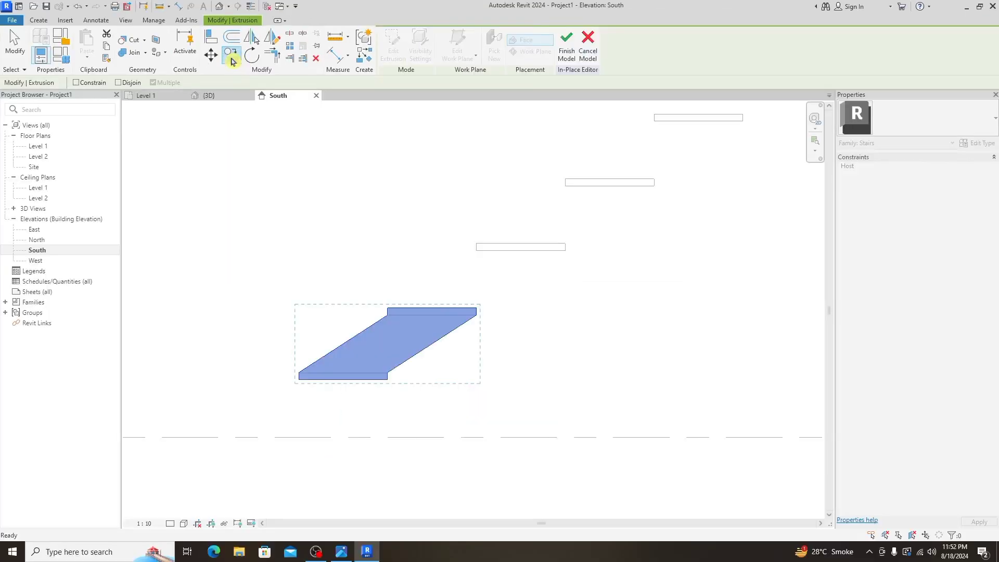
click(88, 95)
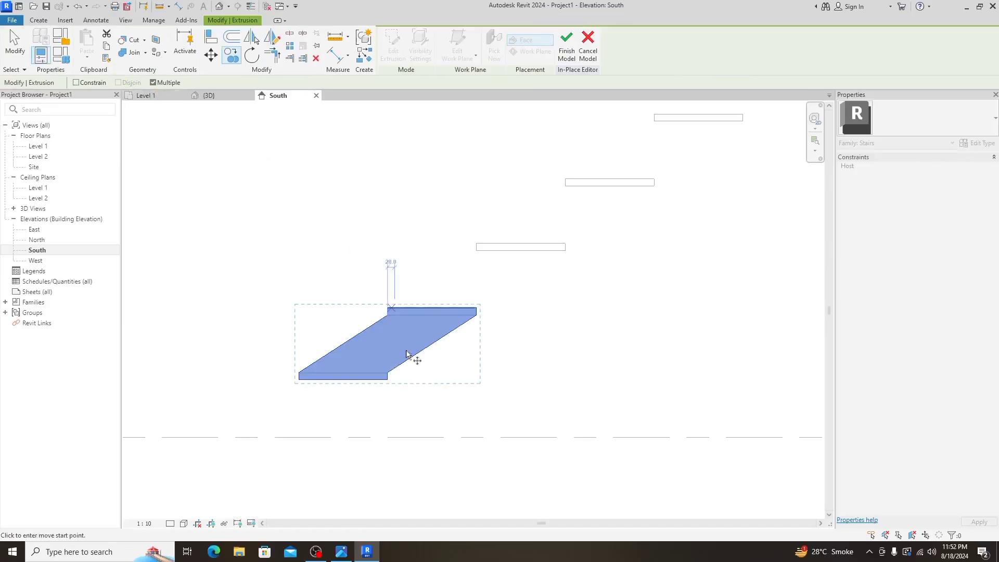
click(299, 379)
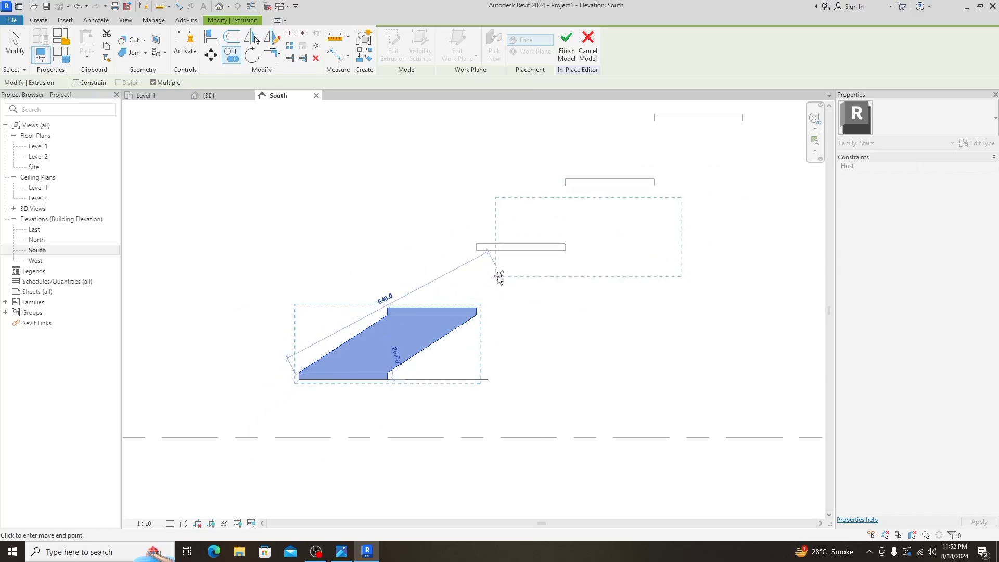
- Place copies of the block beneath the next two treads
click(476, 249)
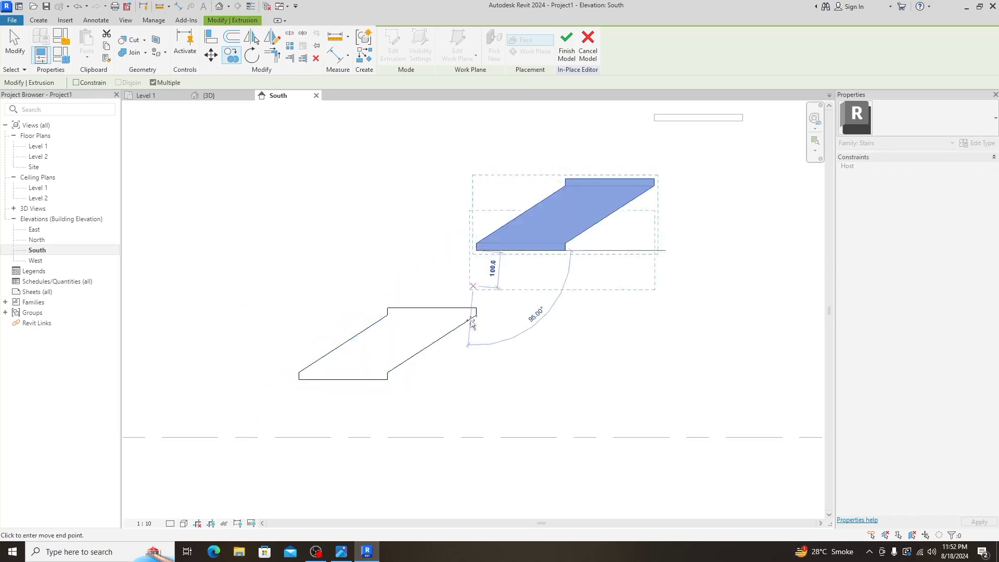
scroll(536, 313, down, 3)
scroll(541, 292, up, 2)
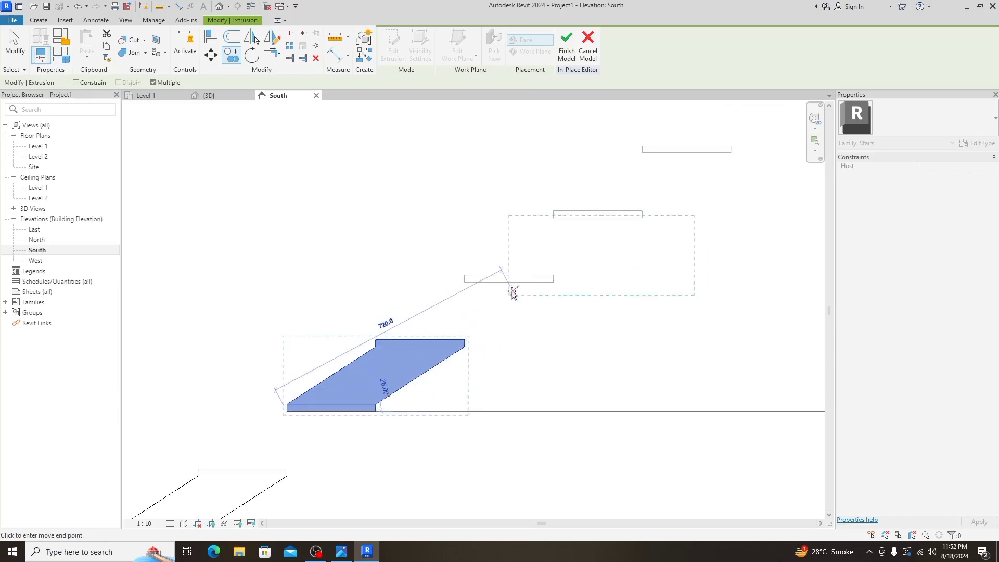
click(464, 281)
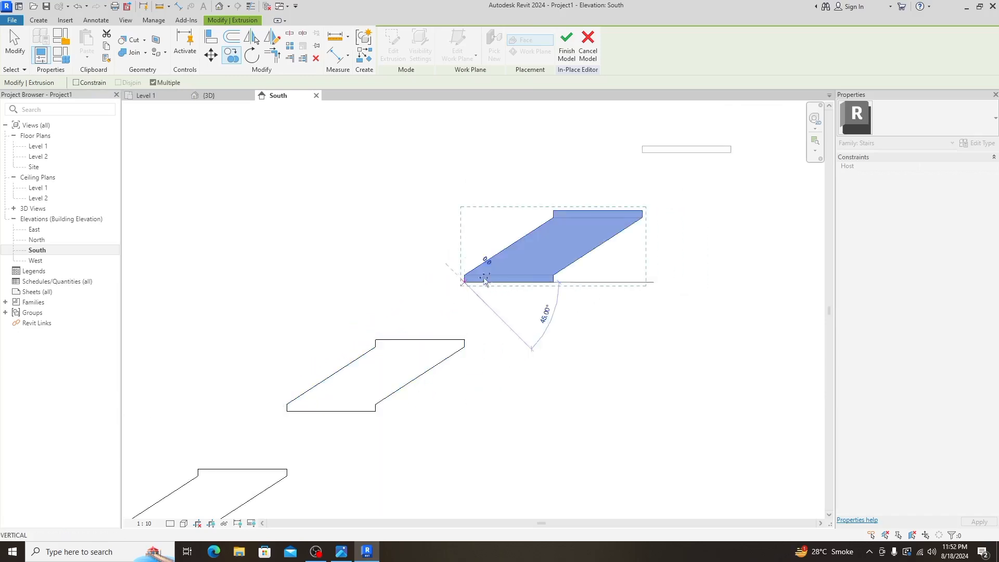
scroll(520, 291, down, 3)
scroll(578, 254, up, 3)
scroll(577, 254, up, 2)
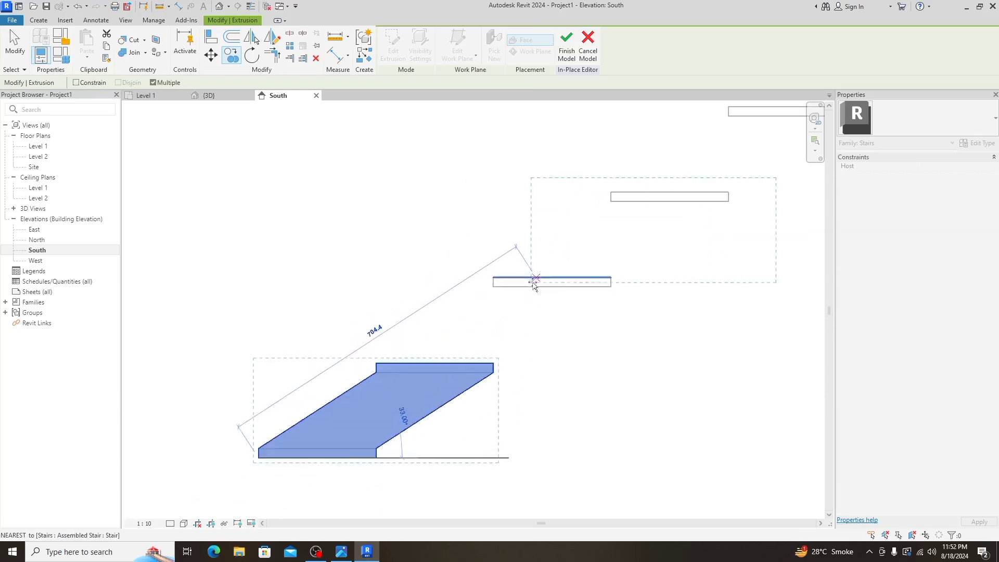
scroll(531, 283, up, 2)
- Place two more block copies under the following treads' corners
click(488, 285)
scroll(447, 315, down, 3)
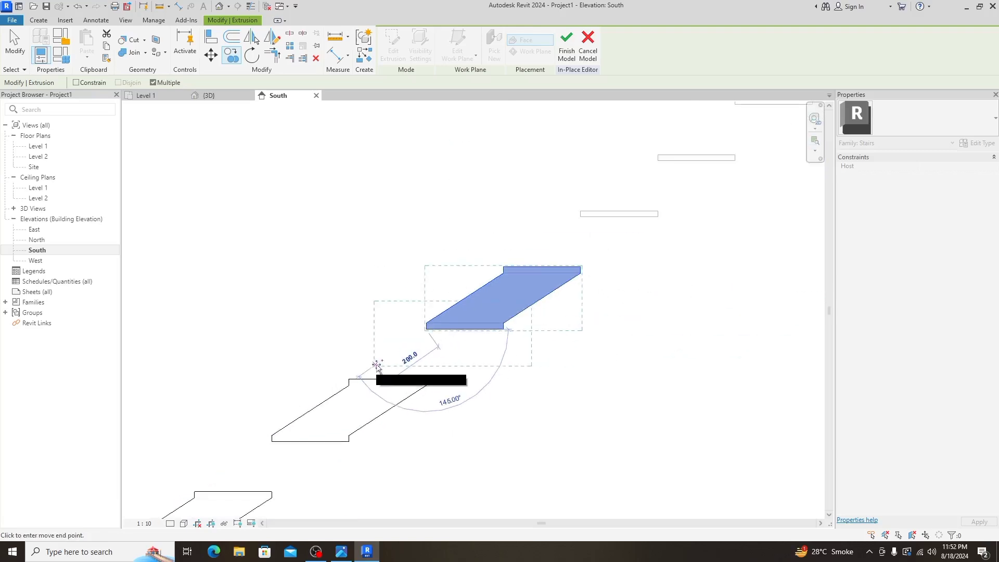
scroll(468, 291, up, 1)
scroll(520, 263, up, 1)
scroll(492, 280, up, 2)
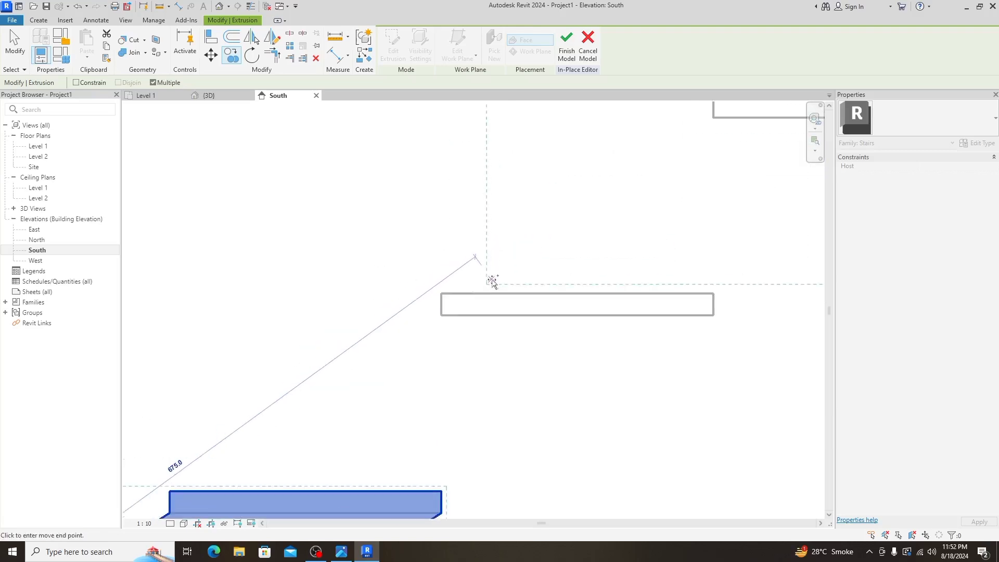
click(442, 314)
scroll(442, 315, down, 3)
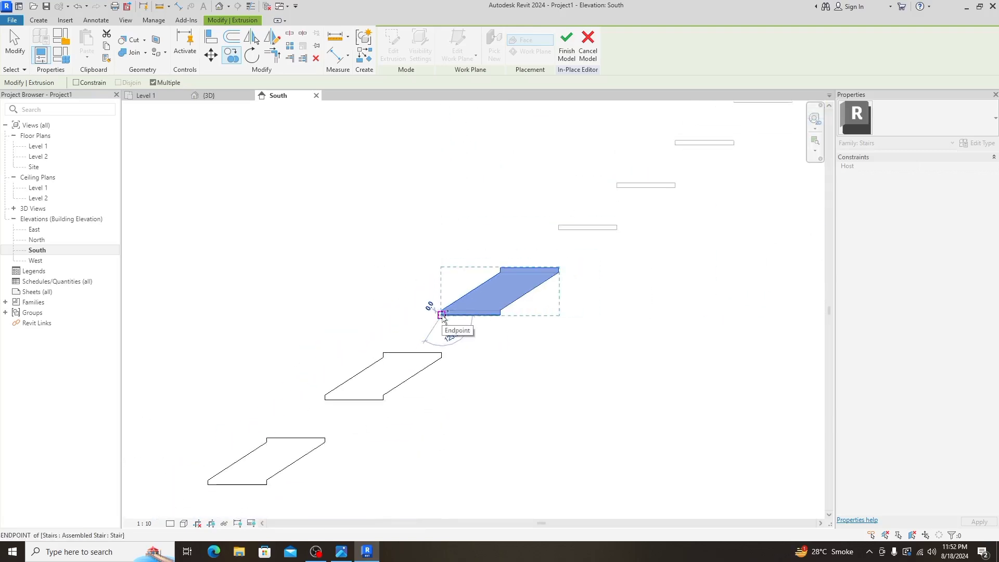
scroll(524, 281, down, 3)
scroll(550, 256, up, 2)
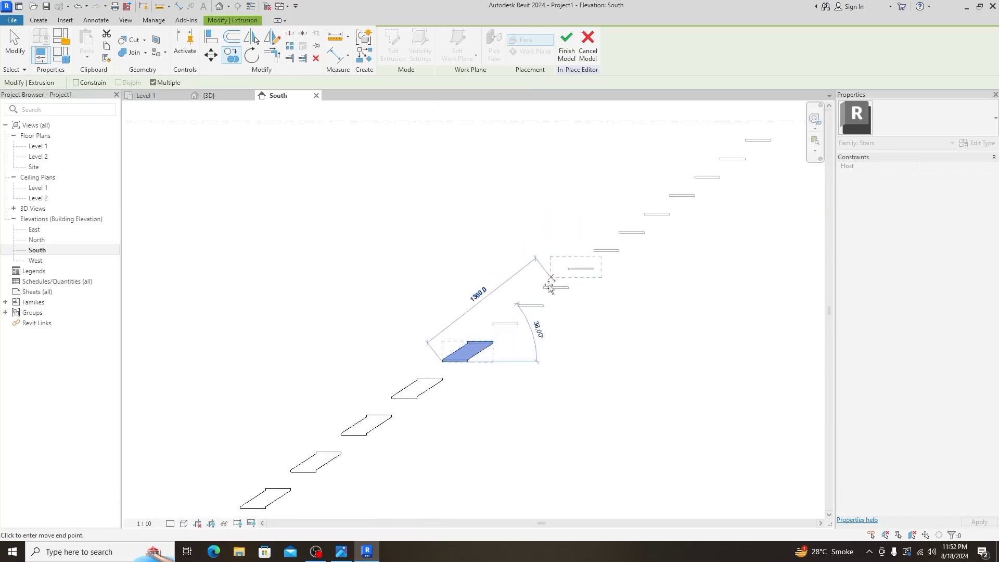
scroll(546, 283, up, 2)
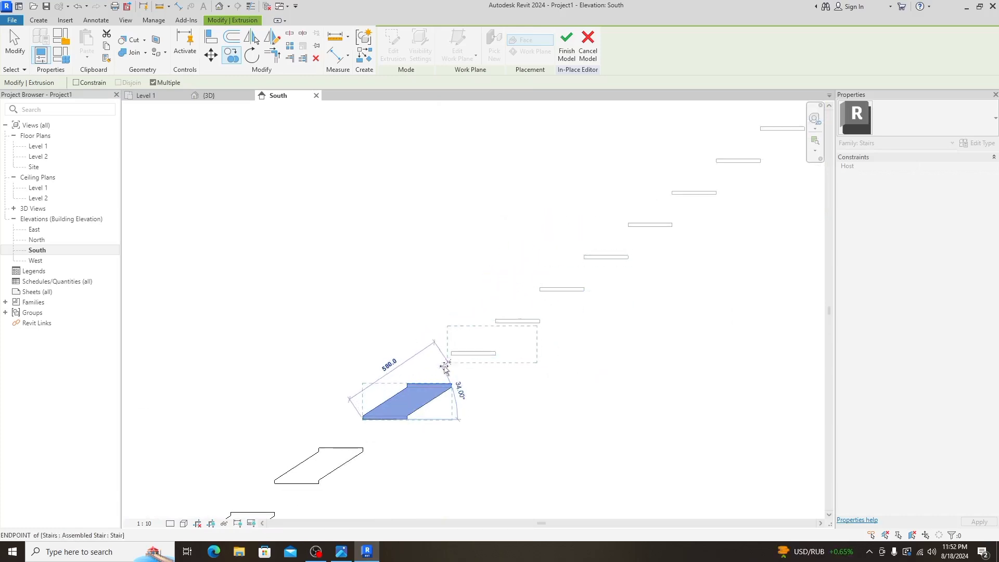
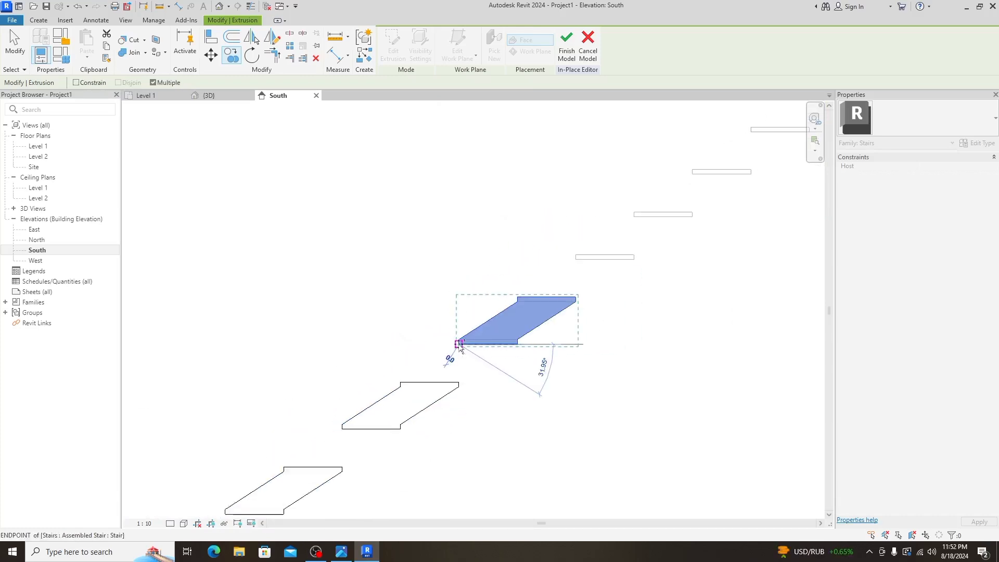
- Place copies of the slanted support under the next two treads in South elevation
scroll(468, 332, up, 1)
scroll(488, 305, up, 2)
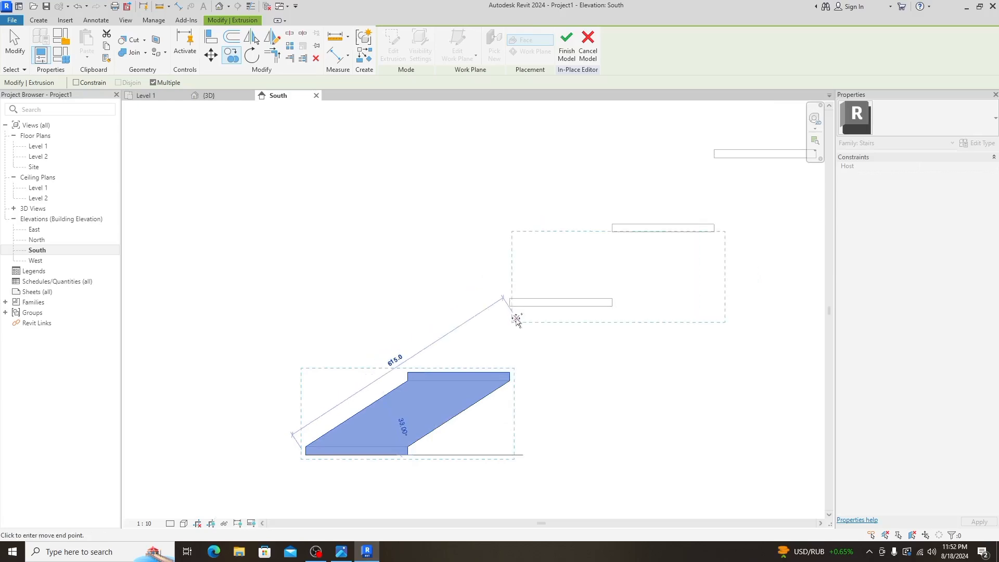
click(510, 313)
scroll(502, 317, down, 2)
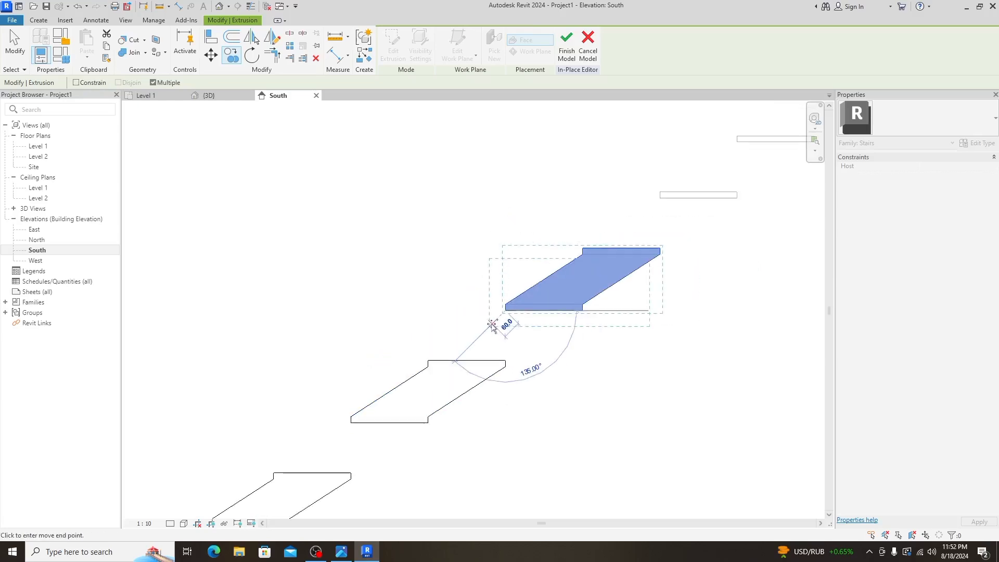
scroll(495, 333, down, 2)
scroll(528, 296, up, 3)
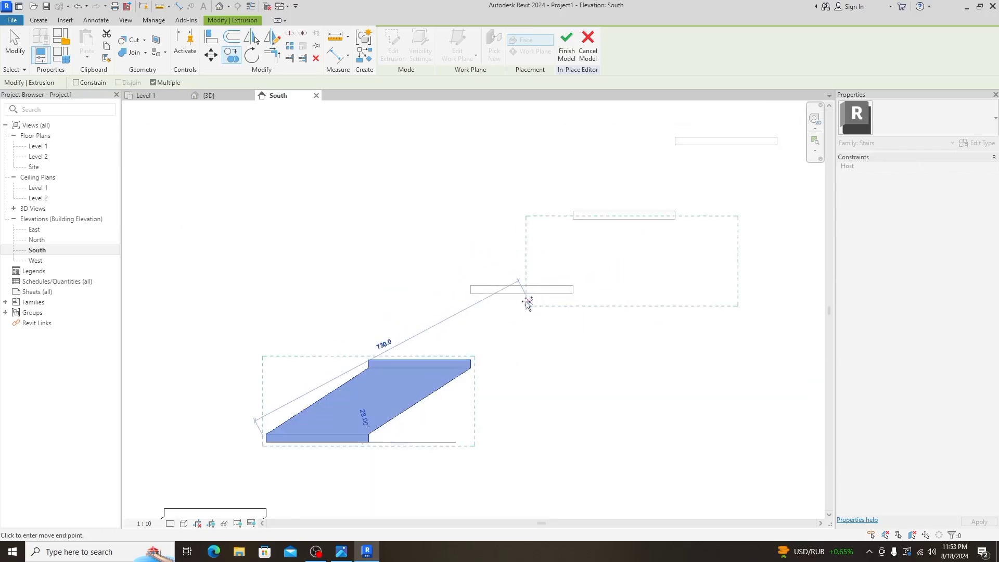
scroll(526, 304, up, 1)
click(475, 297)
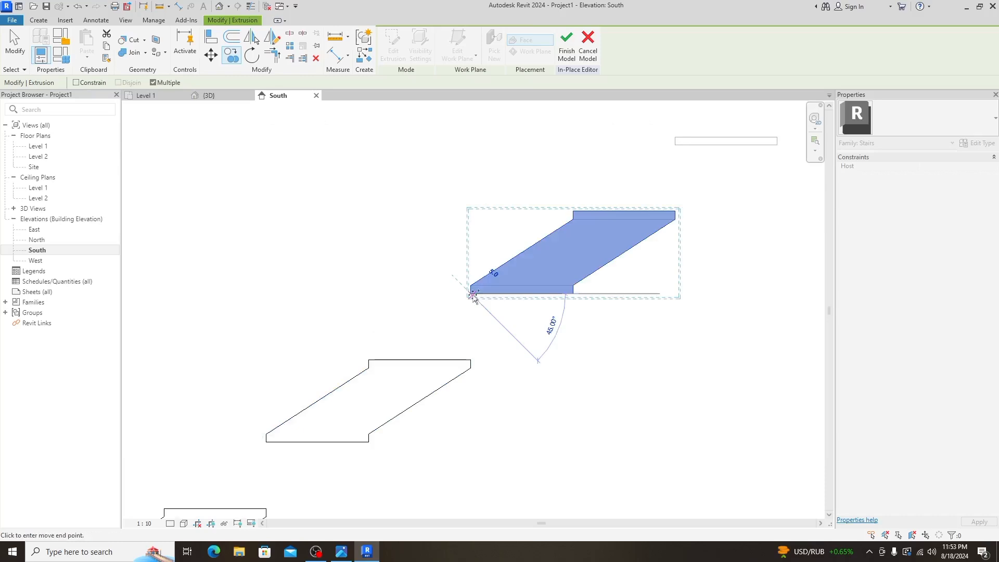
scroll(474, 291, down, 2)
scroll(535, 255, down, 1)
scroll(542, 248, up, 3)
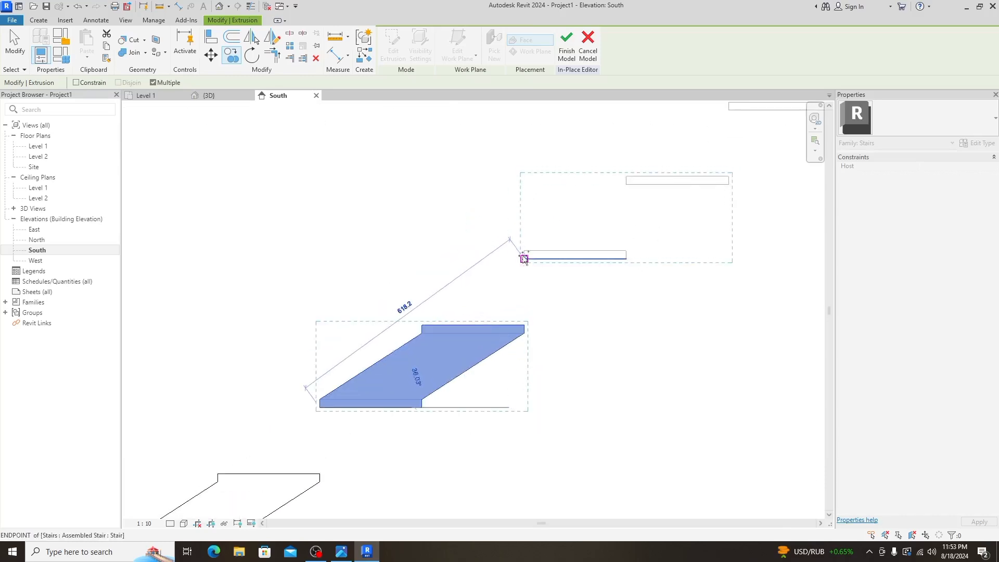
- Place two more support copies further up the flight, then end copying and deselect
click(524, 259)
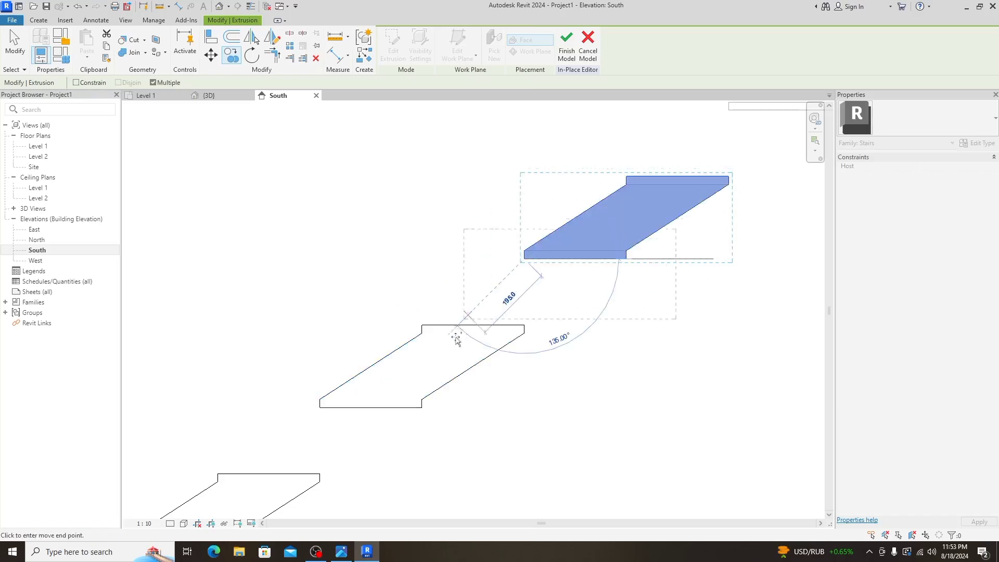
scroll(457, 339, down, 5)
scroll(499, 312, up, 2)
scroll(497, 333, up, 2)
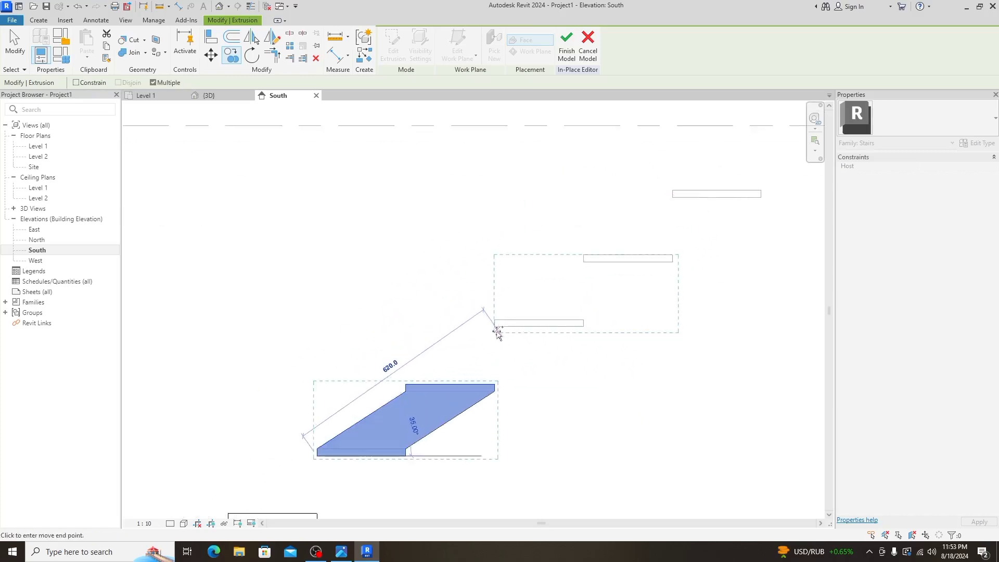
click(497, 332)
scroll(585, 285, down, 3)
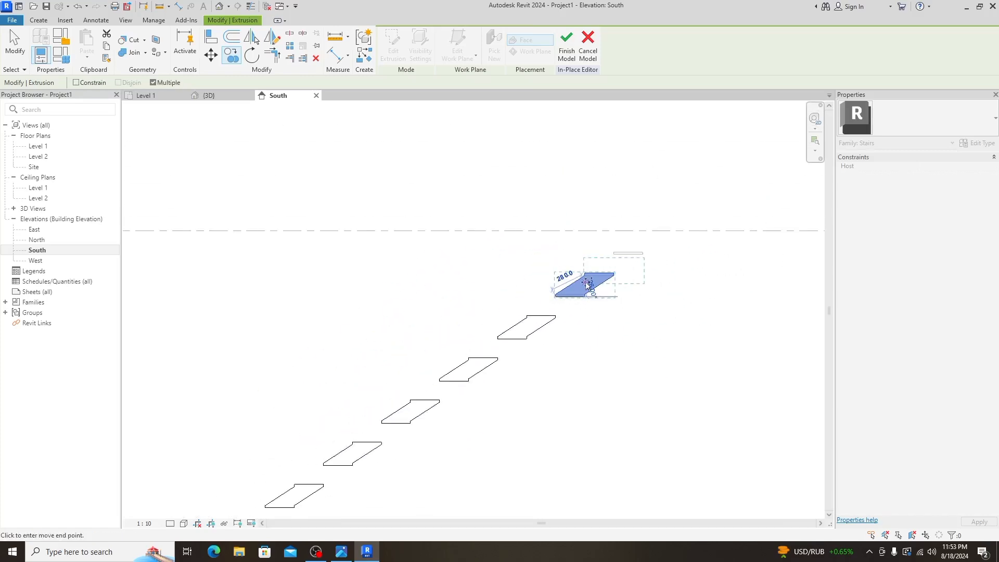
scroll(586, 292, down, 2)
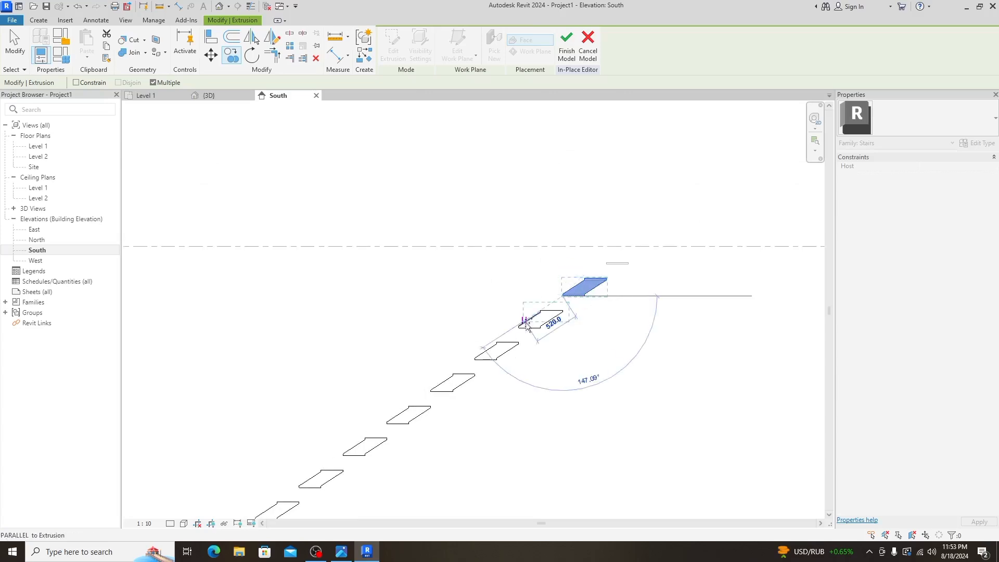
scroll(526, 325, down, 1)
scroll(533, 319, down, 3)
scroll(534, 303, up, 1)
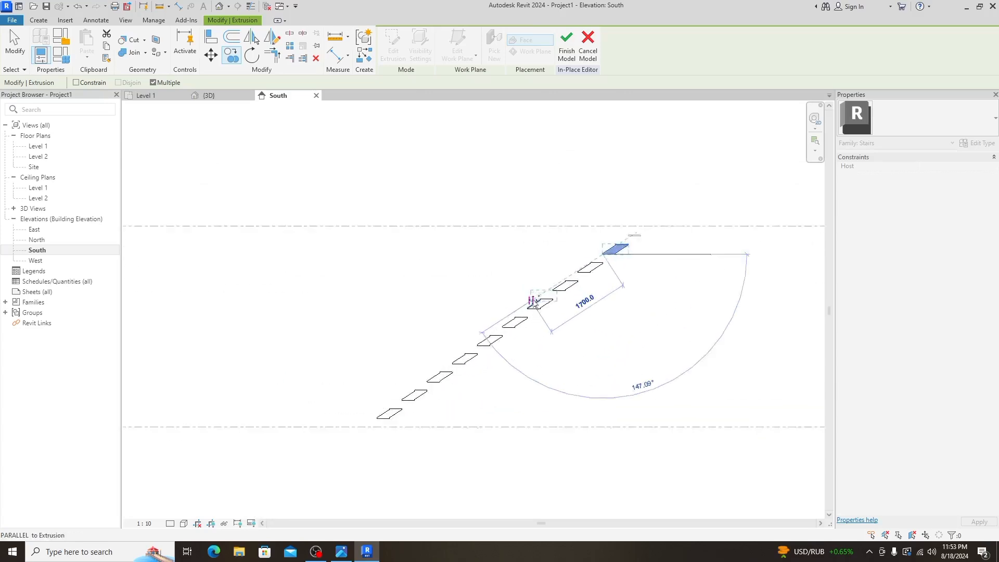
scroll(534, 303, up, 2)
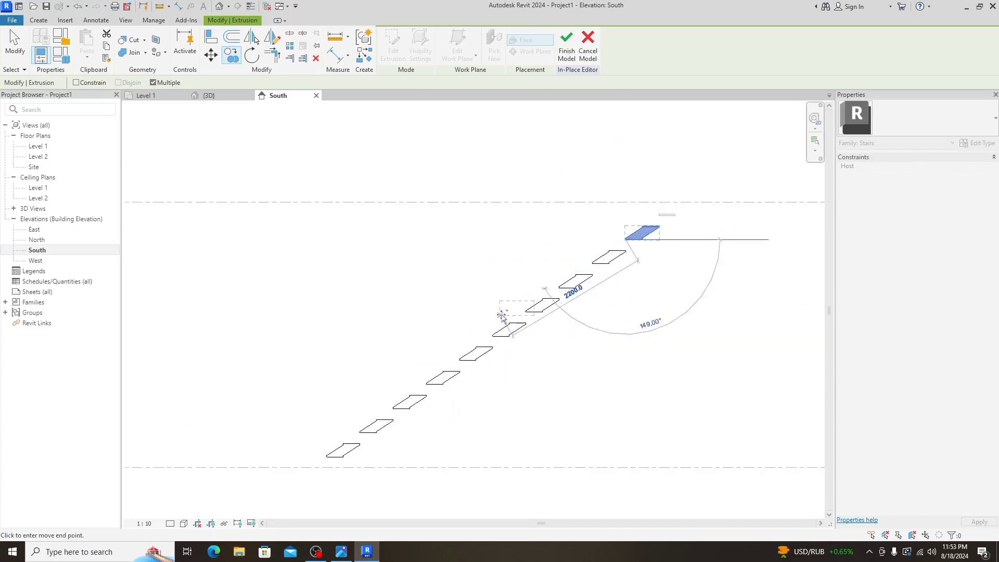
key(Escape)
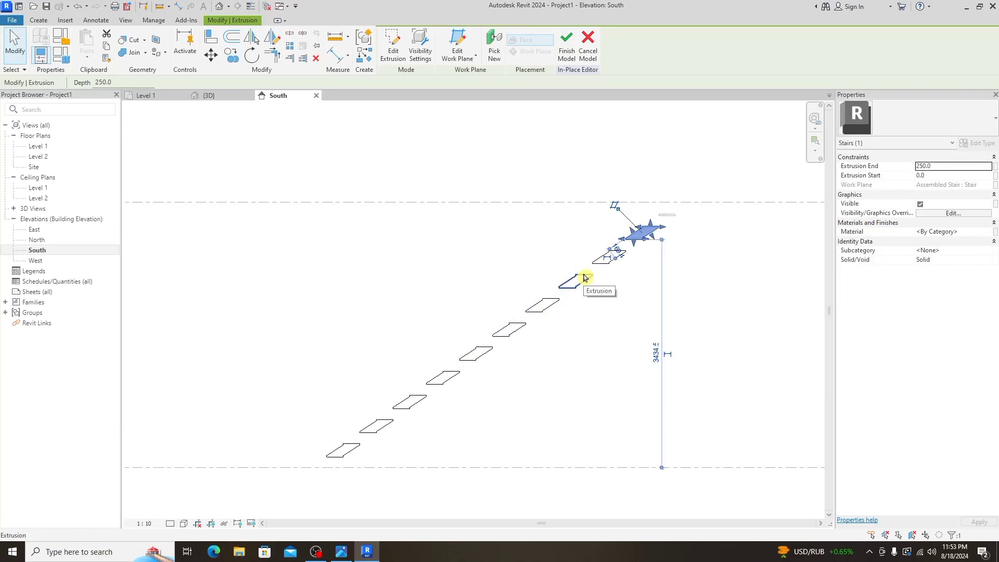
click(459, 405)
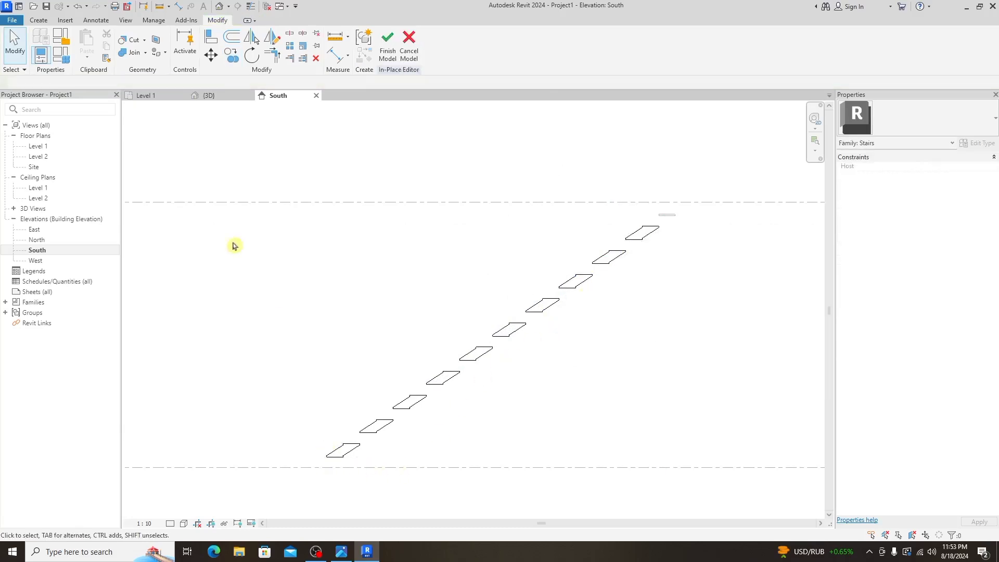
- Check Level 1 and South, finish the in-place model, and select the stair in {3D}
click(166, 99)
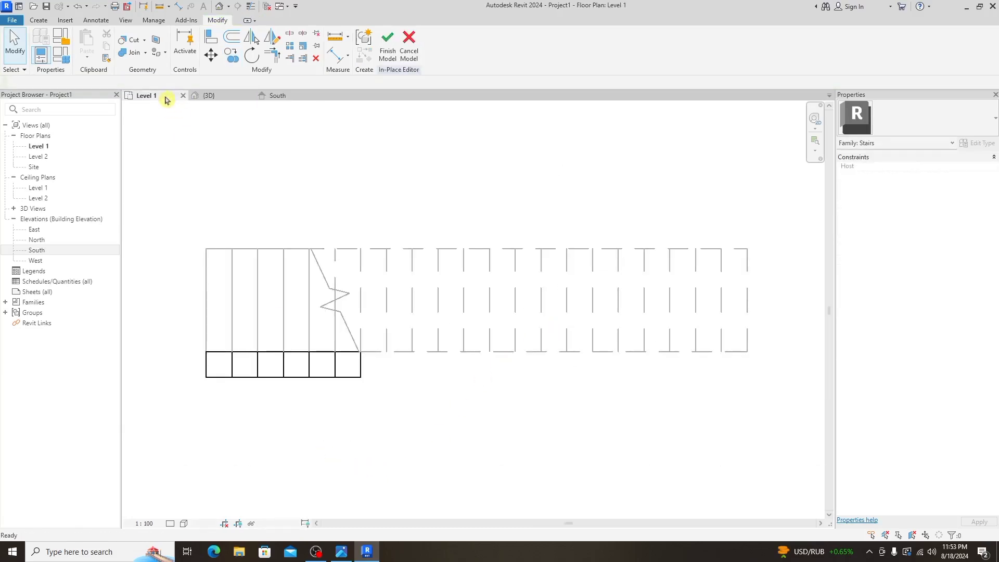
click(288, 97)
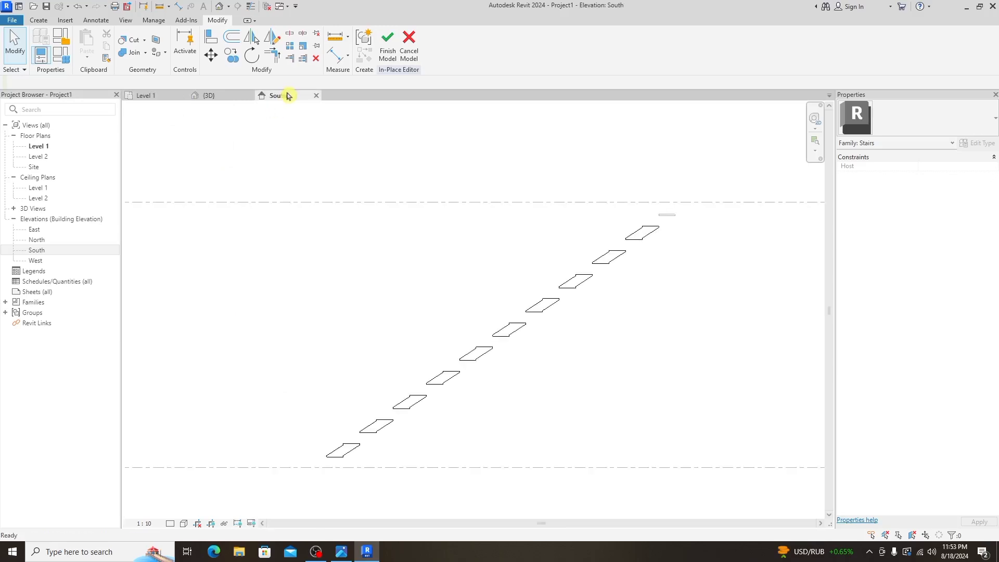
click(385, 59)
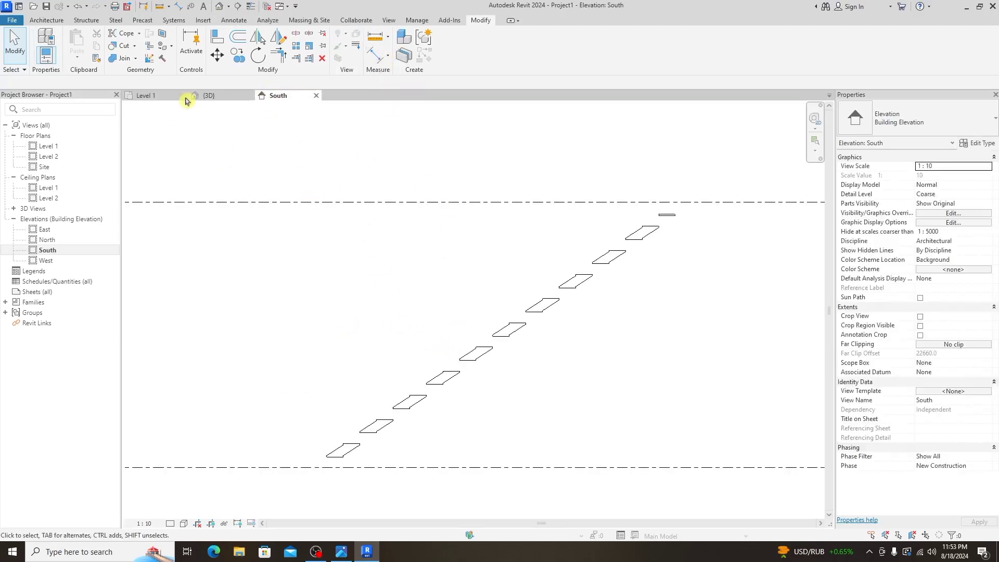
click(205, 96)
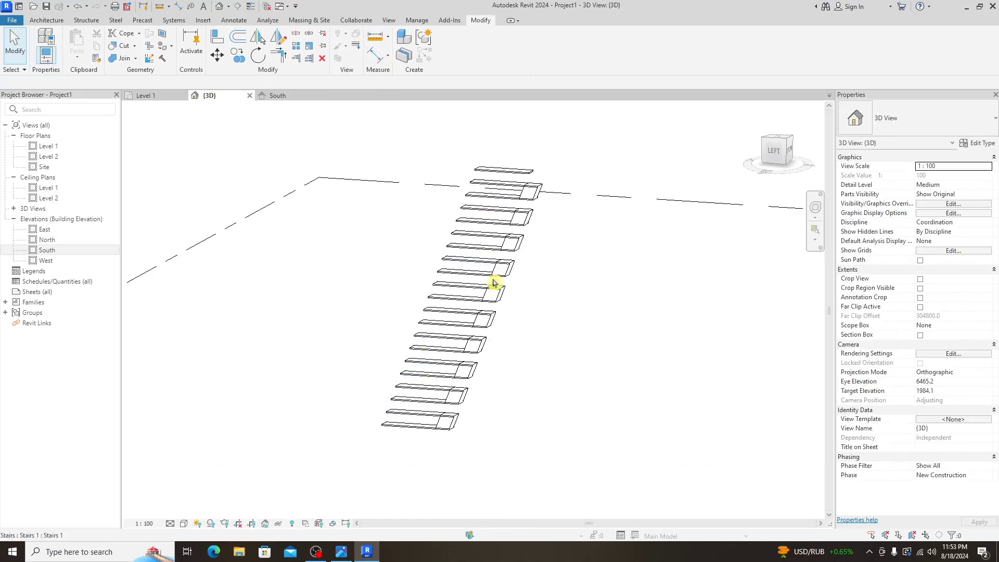
click(523, 230)
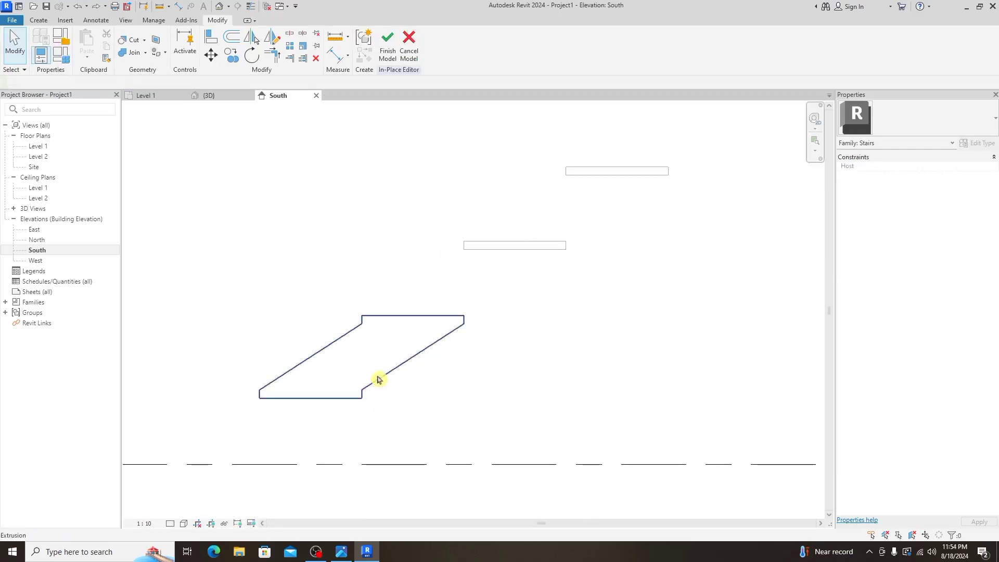
- Give the support extrusion an Extrusion End of 20.0 and Birch material, then finish the model
click(380, 383)
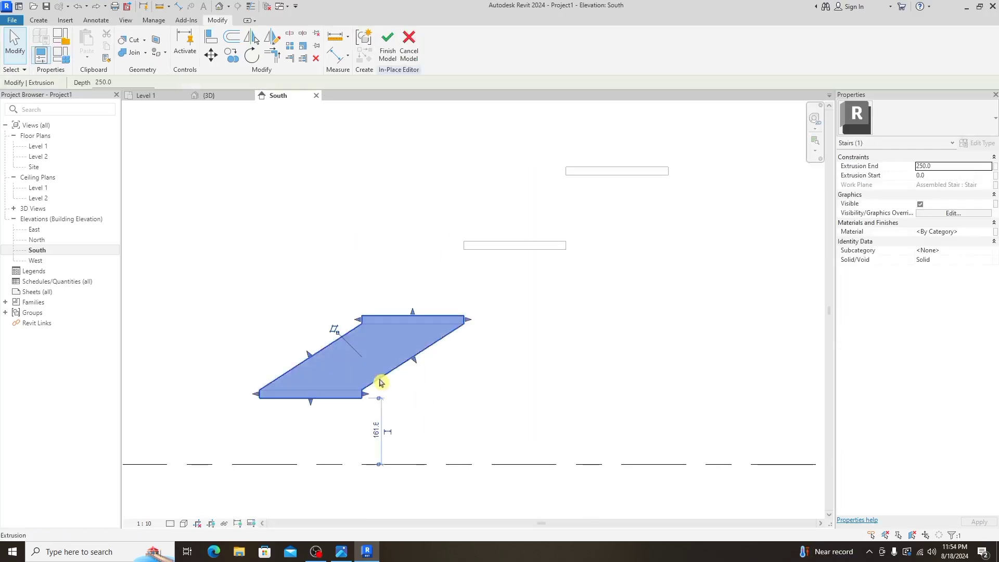
click(211, 100)
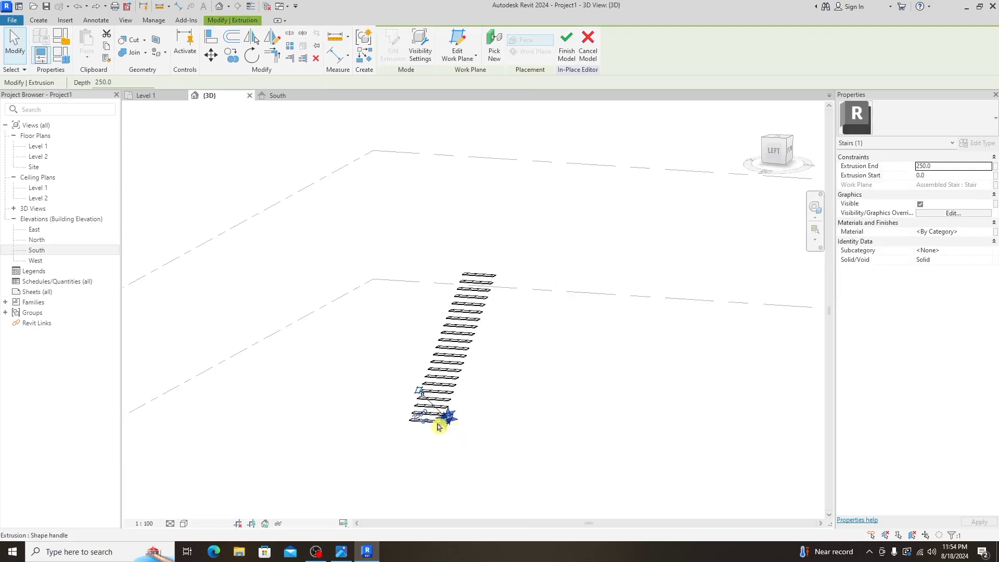
scroll(438, 426, up, 2)
scroll(434, 436, up, 3)
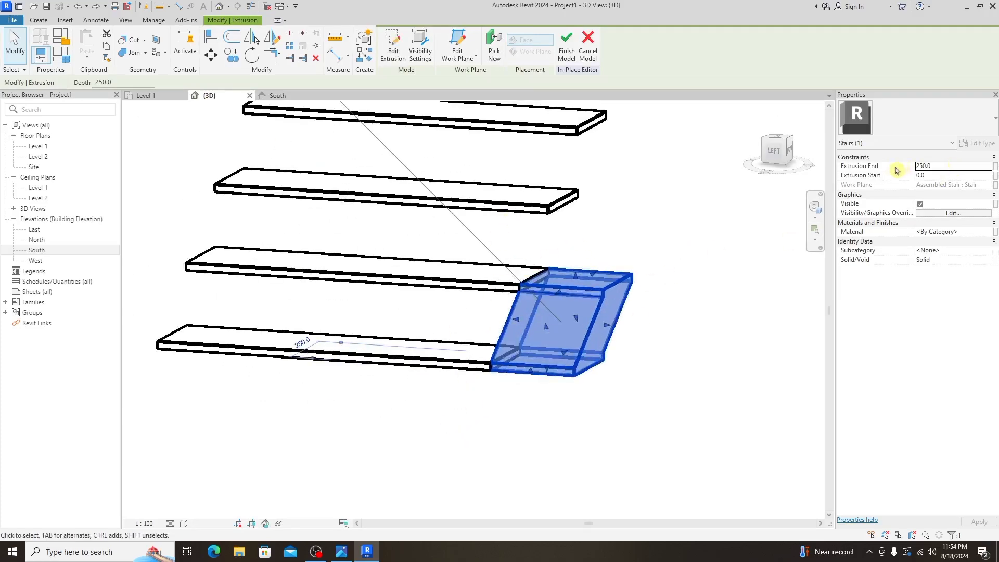
double_click(923, 166)
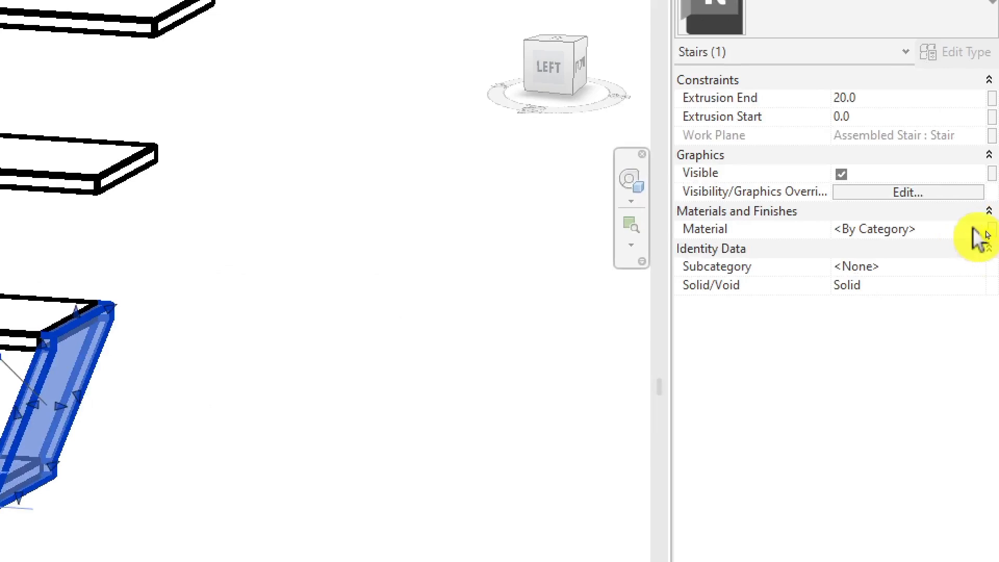
click(978, 237)
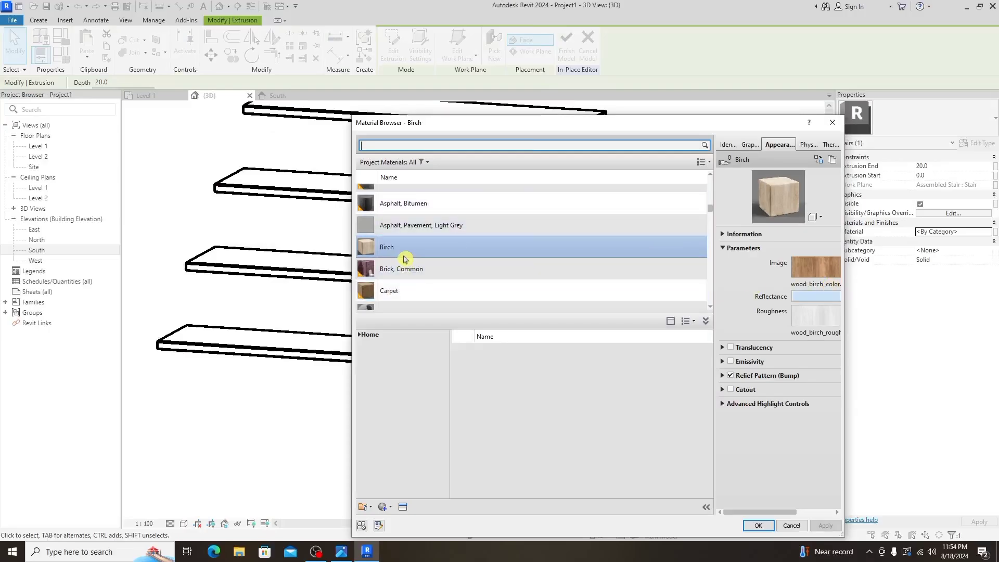
double_click(404, 257)
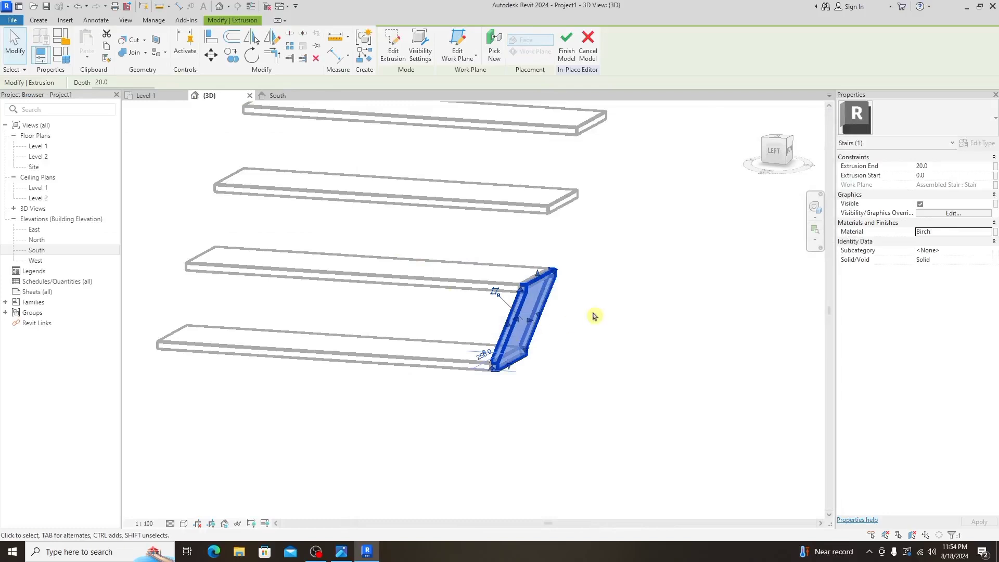
click(568, 51)
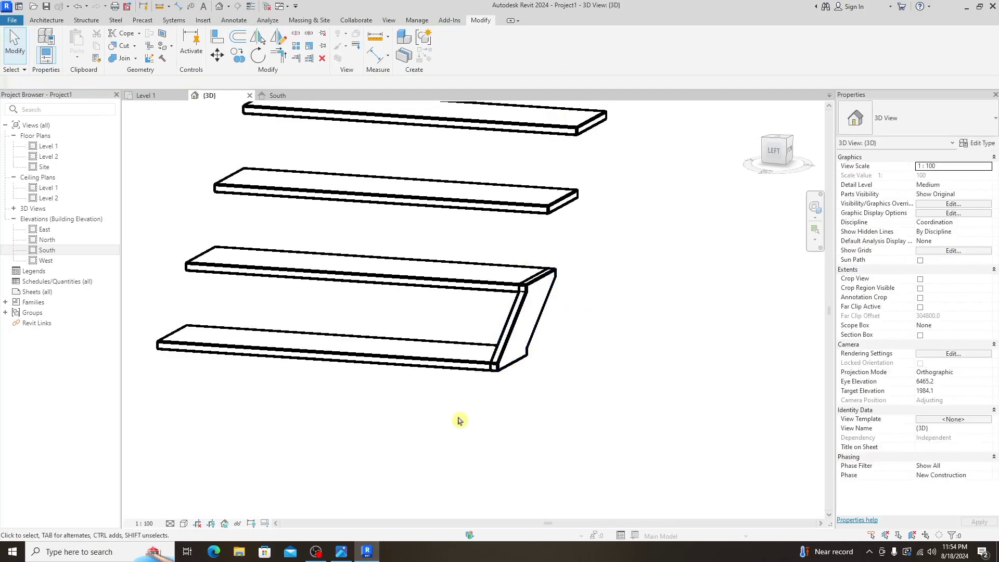
- Window-select the tread and slanted support in South elevation and copy from its lower-left corner
scroll(456, 416, down, 5)
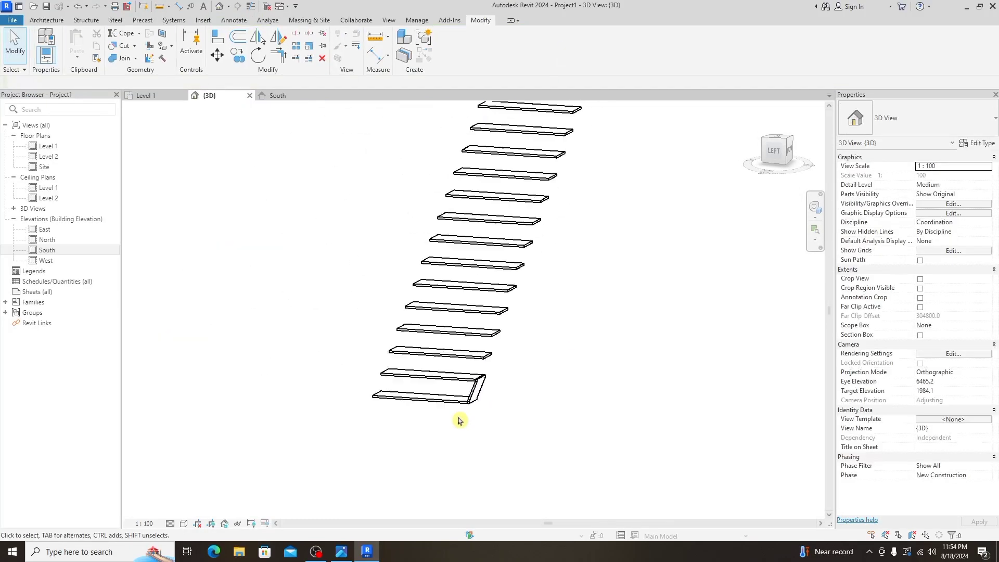
click(276, 99)
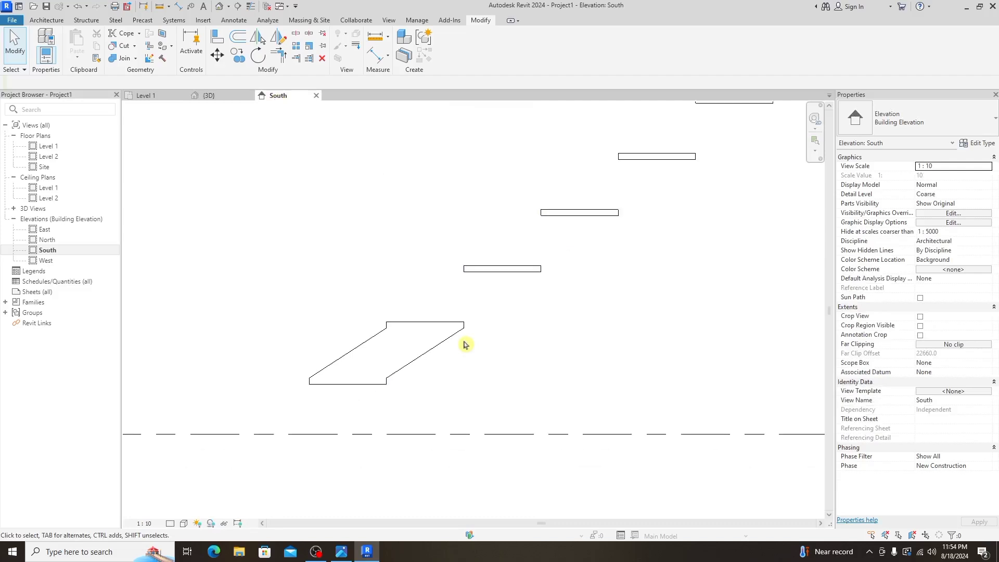
drag(276, 287, 496, 409)
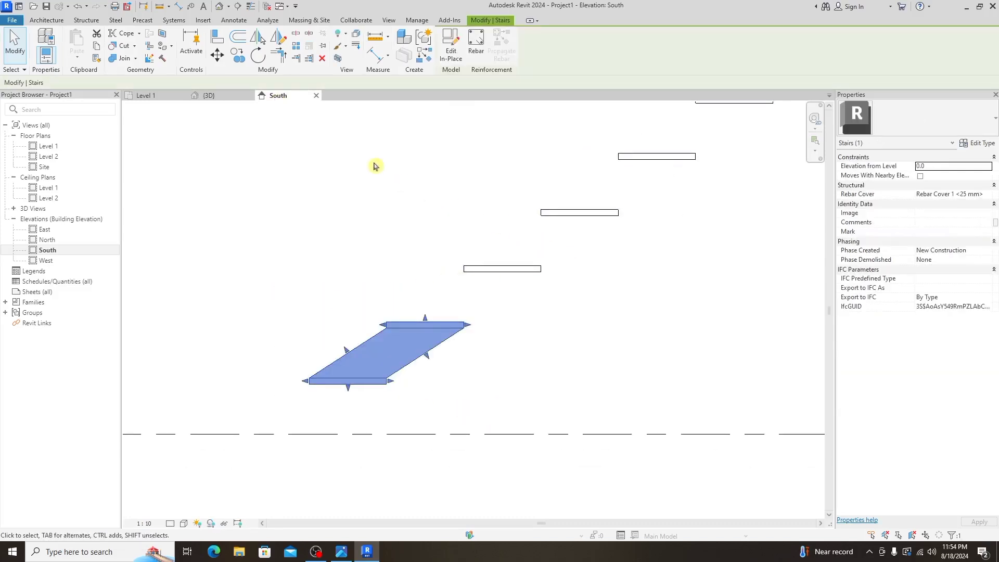
click(237, 61)
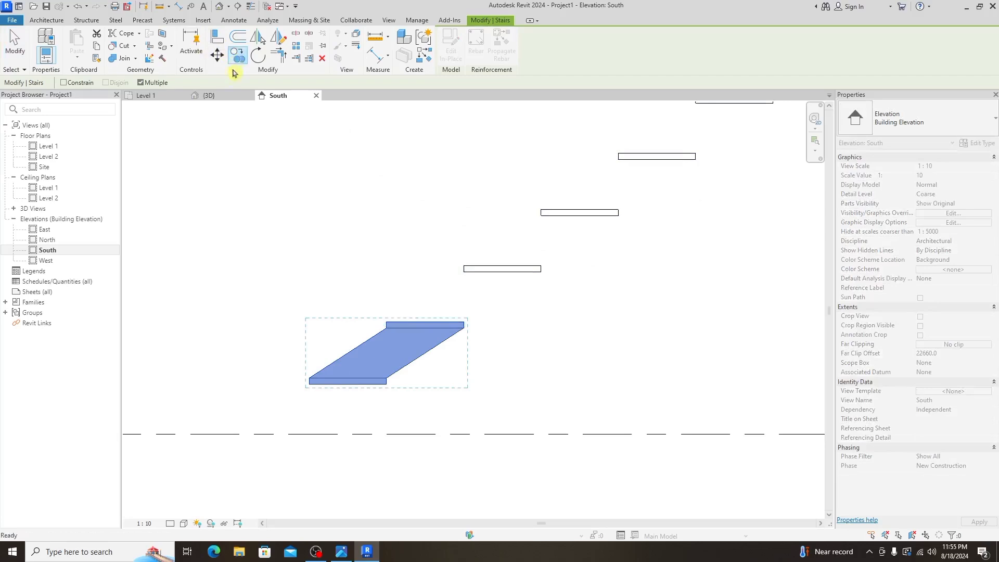
click(309, 384)
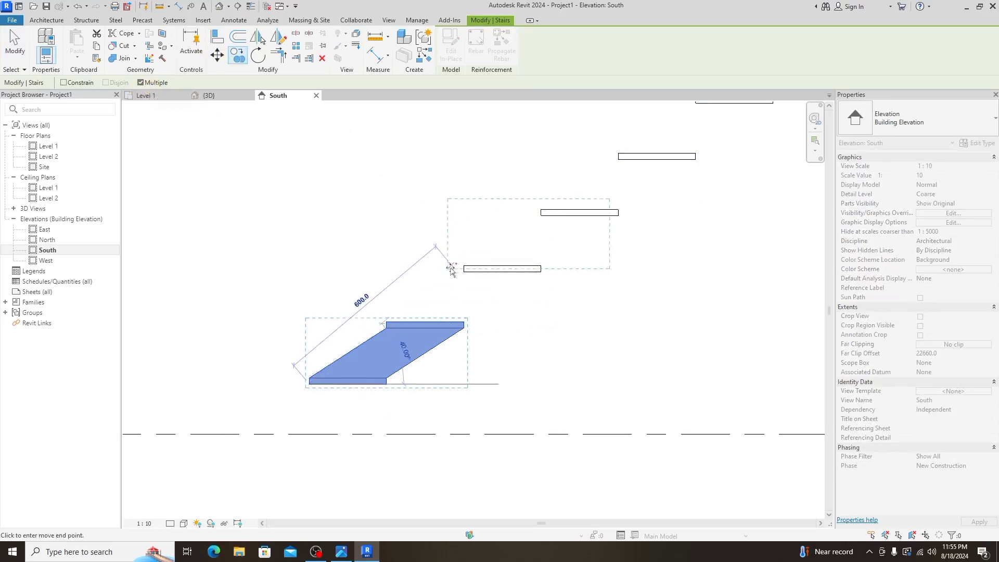
- Place copies on the next and top treads, end copying, and view the result in {3D}
click(465, 273)
scroll(453, 302, down, 2)
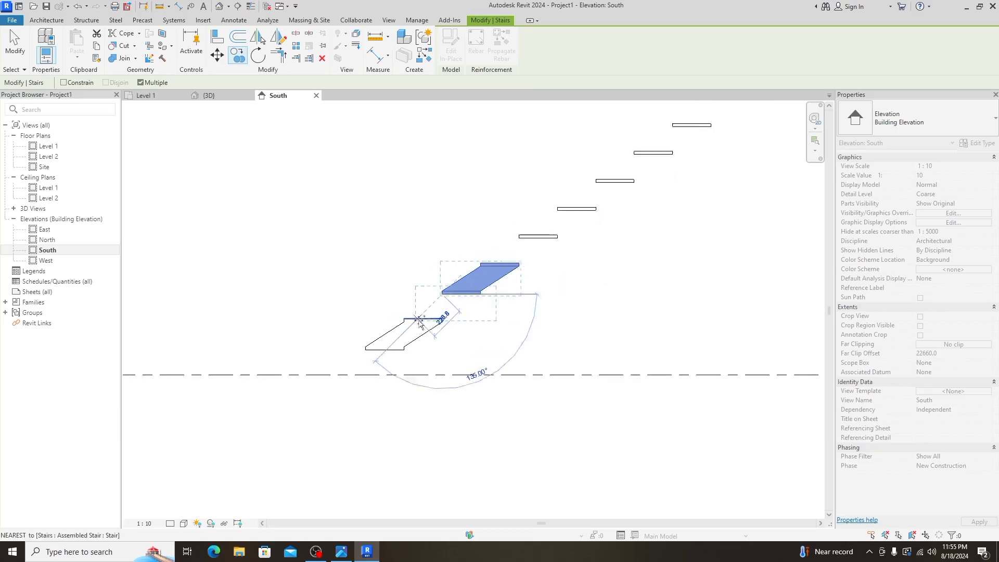
scroll(458, 307, down, 2)
scroll(469, 302, up, 2)
scroll(470, 301, up, 1)
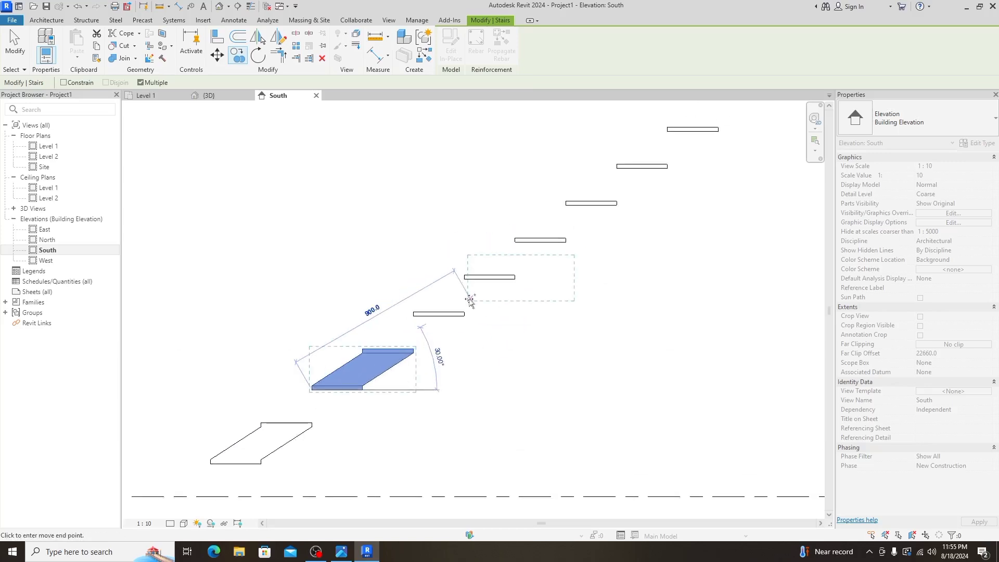
click(424, 318)
scroll(527, 335, down, 2)
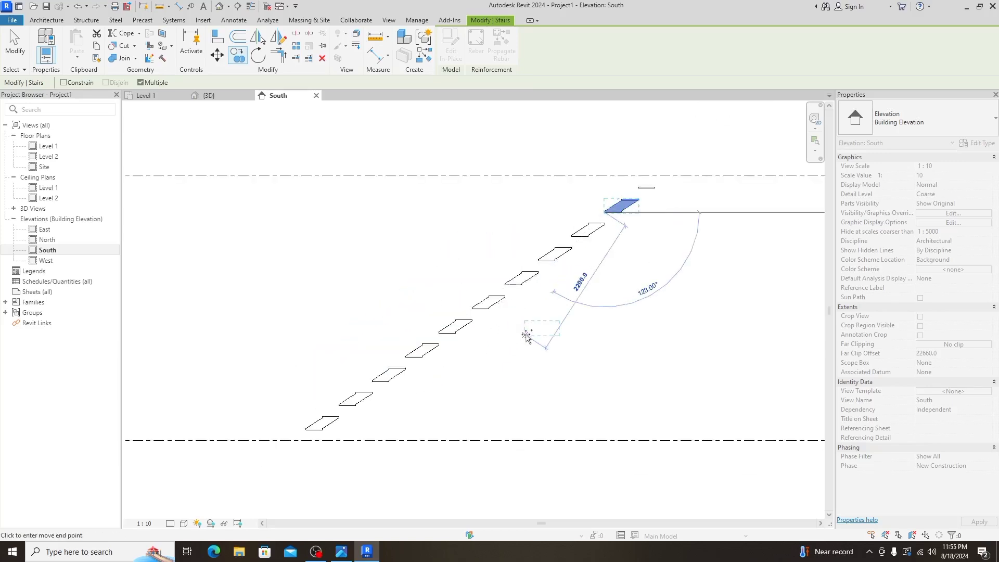
key(Escape)
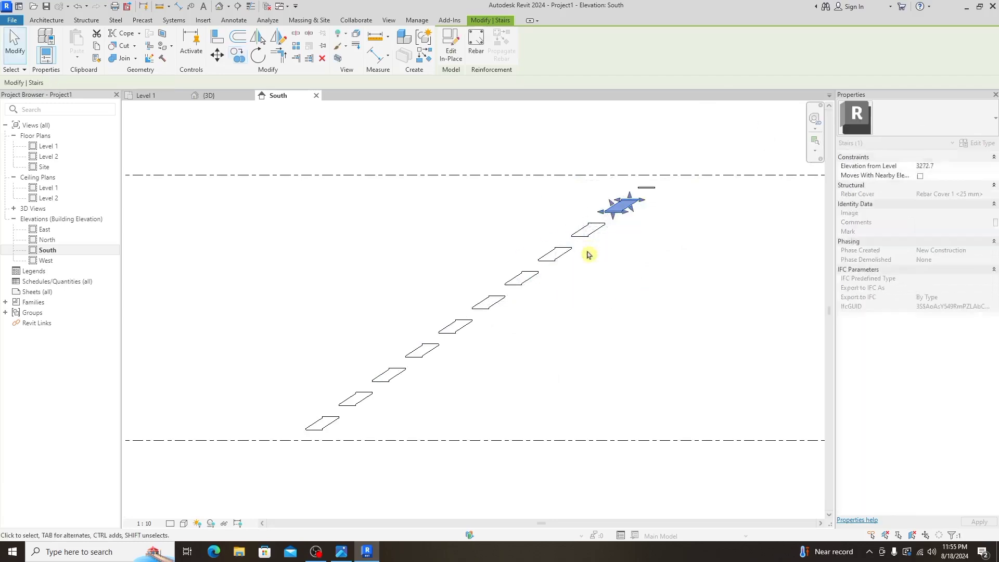
click(627, 303)
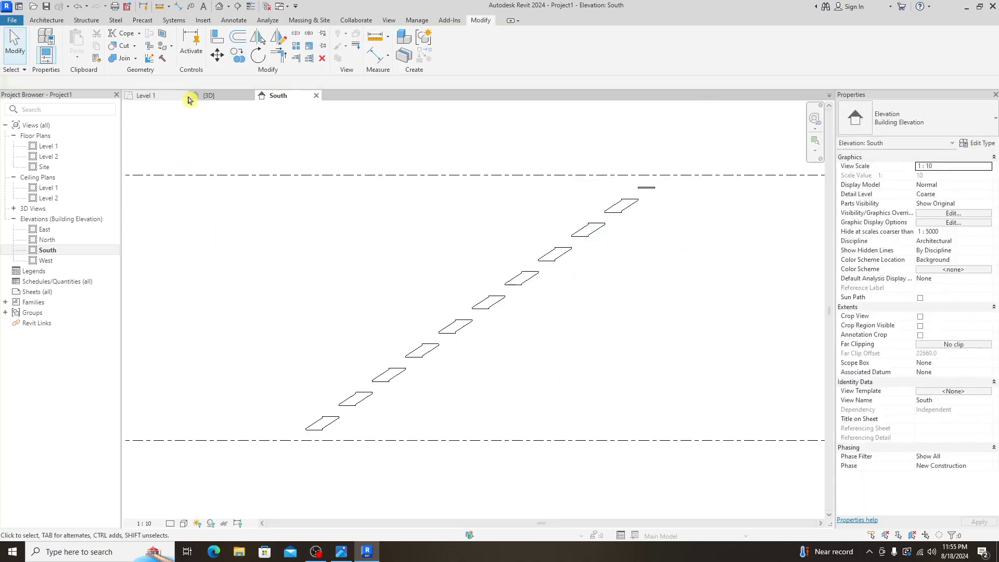
click(207, 95)
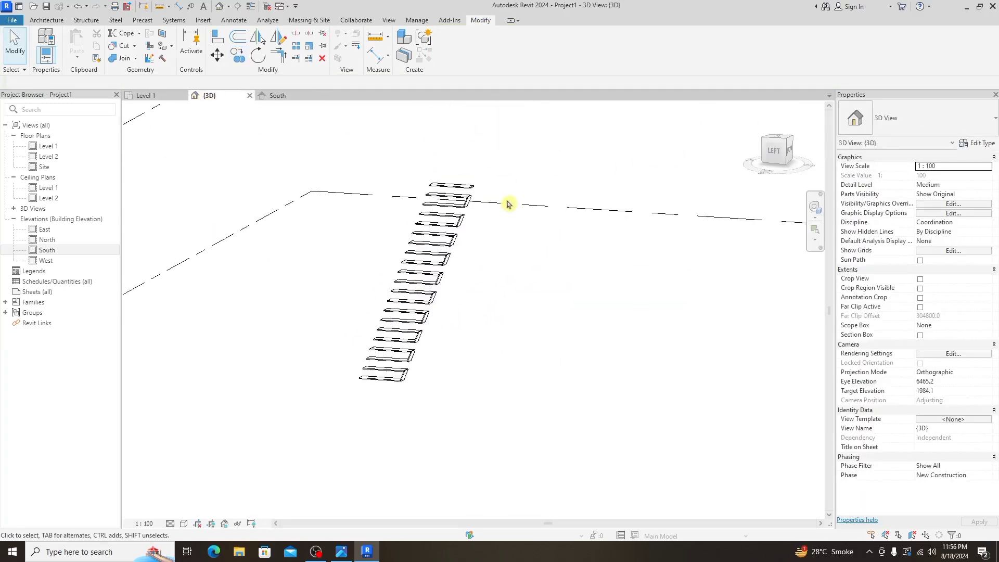
- Orbit the 3D stair and set the visual style to Realistic
scroll(439, 205, up, 3)
scroll(439, 209, down, 2)
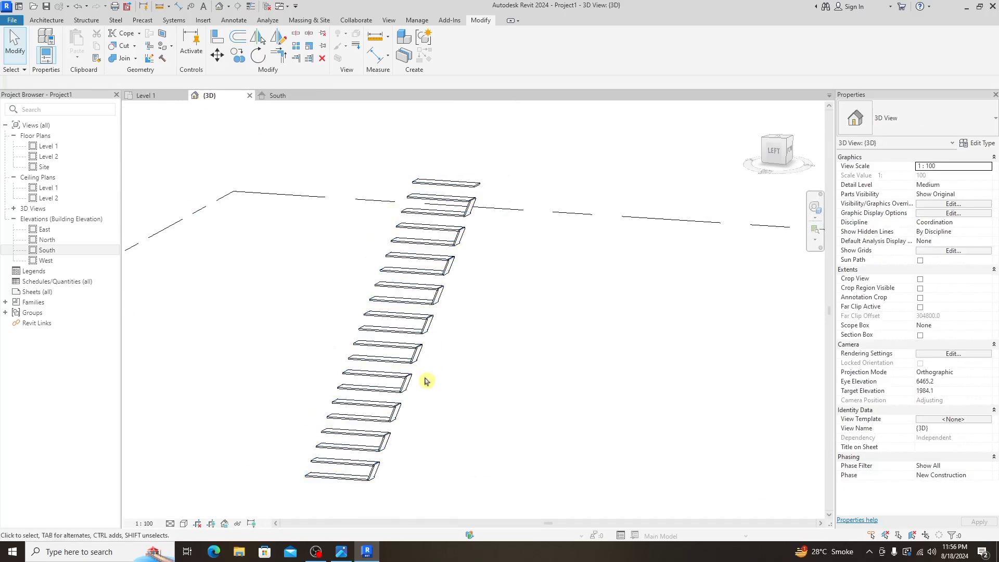
scroll(388, 454, up, 3)
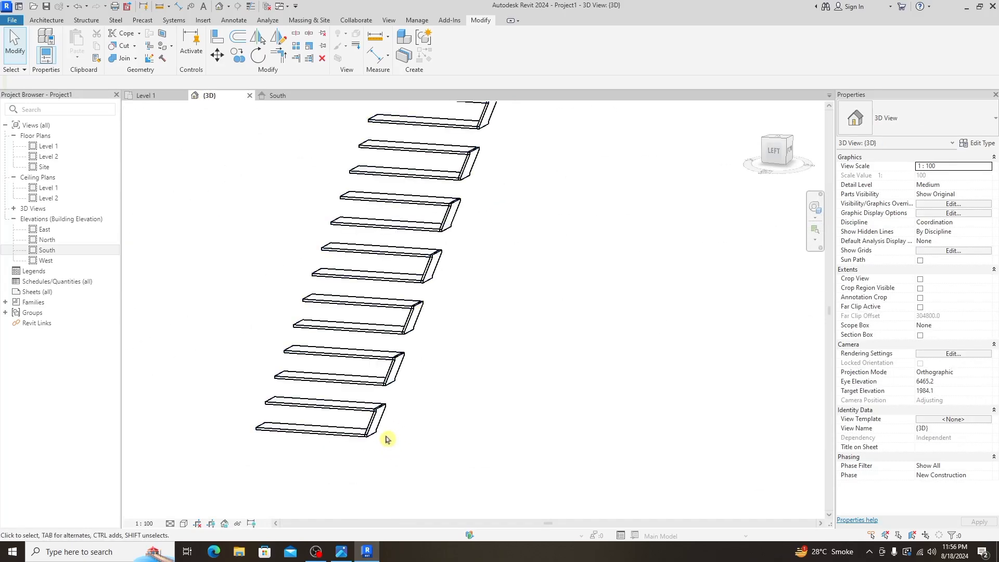
mouse_move(388, 439)
shift+middle_down()
mouse_move(358, 413)
mouse_move(390, 385)
mouse_move(390, 453)
shift+middle_up()
scroll(385, 369, down, 3)
mouse_move(383, 368)
shift+middle_down()
mouse_move(353, 316)
mouse_move(334, 335)
shift+middle_up()
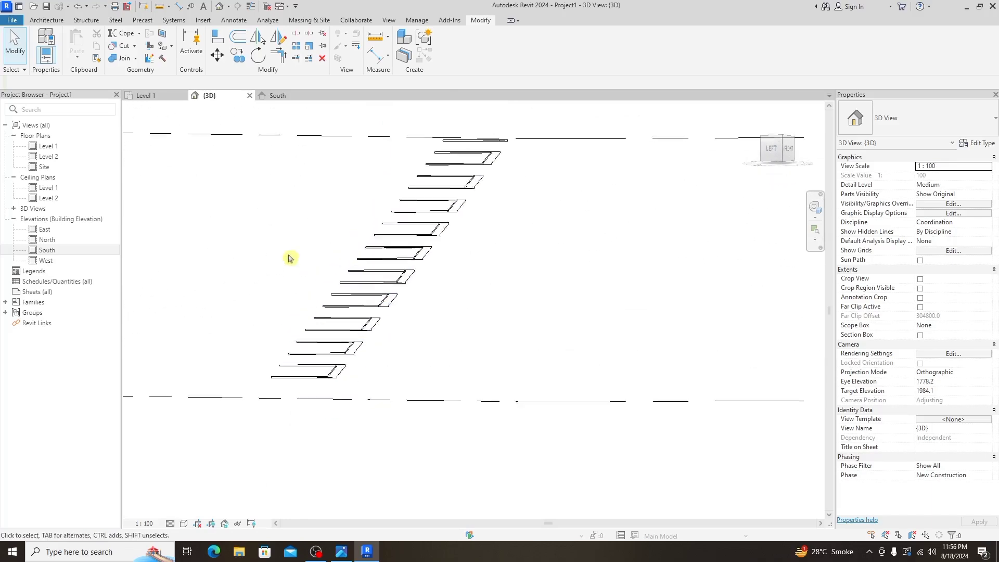
click(183, 523)
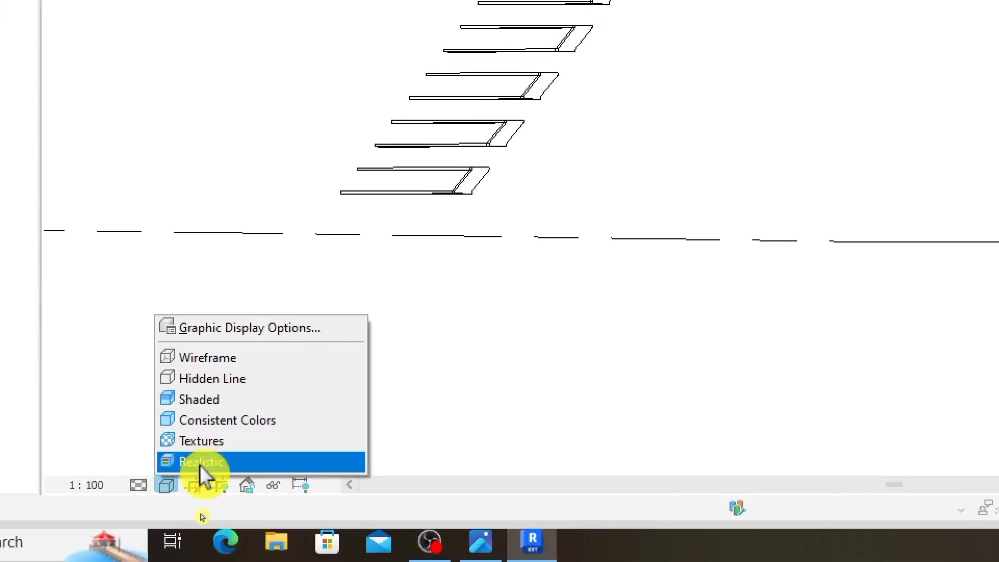
click(201, 463)
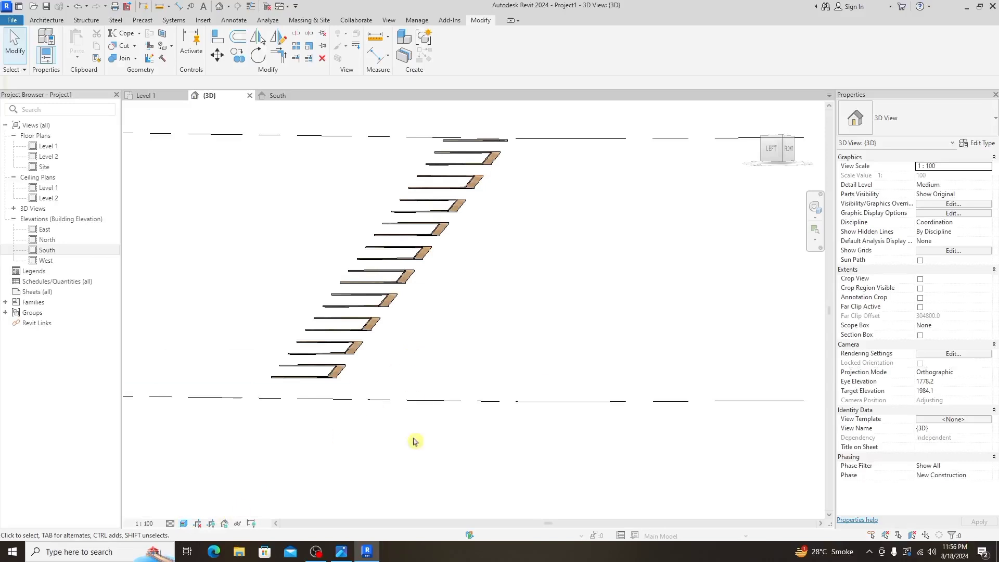
- Orbit above the stair to inspect the wood-coloured supports under the treads
shift+middle_drag(414, 441, 405, 430)
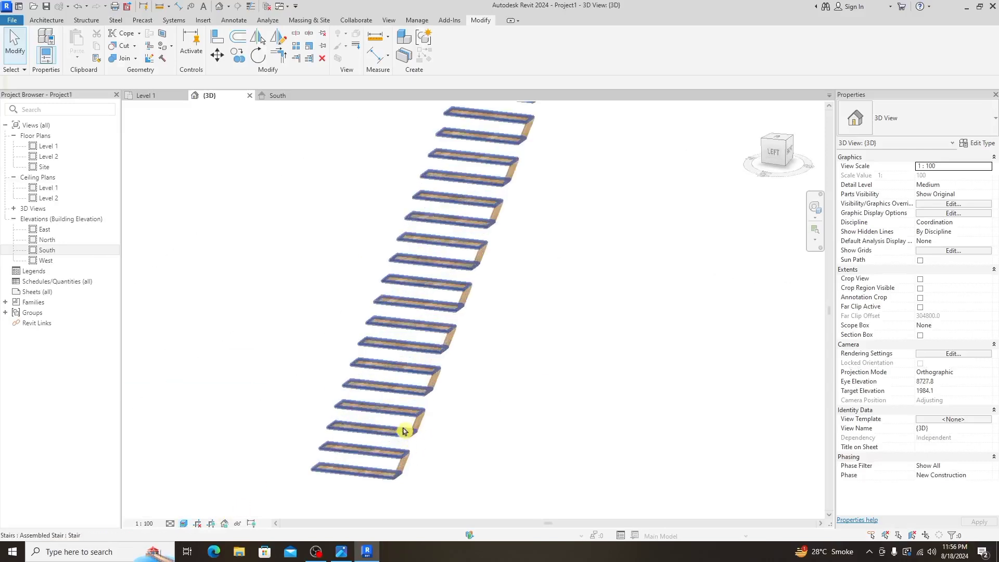
scroll(307, 362, up, 4)
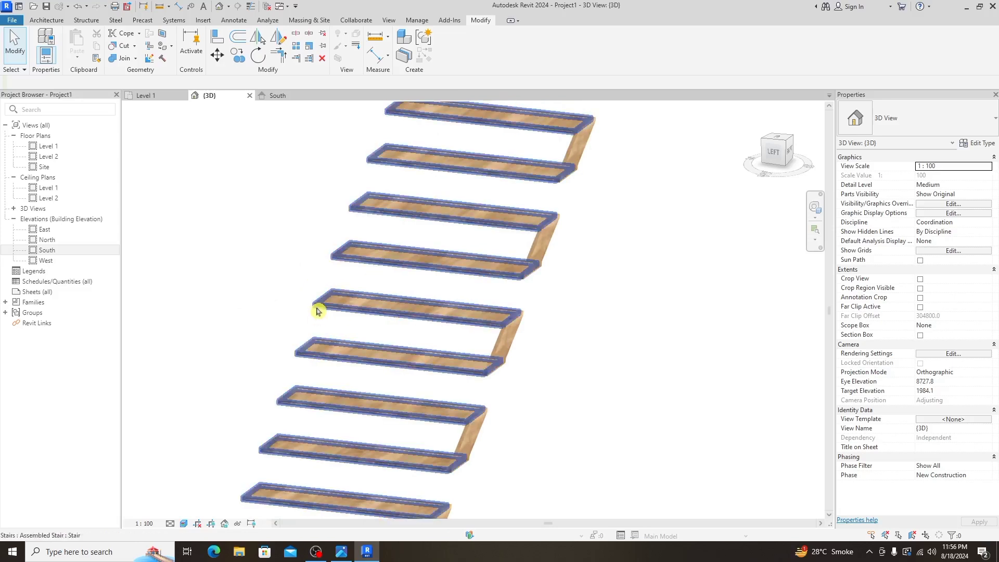
scroll(319, 312, down, 2)
scroll(319, 312, down, 3)
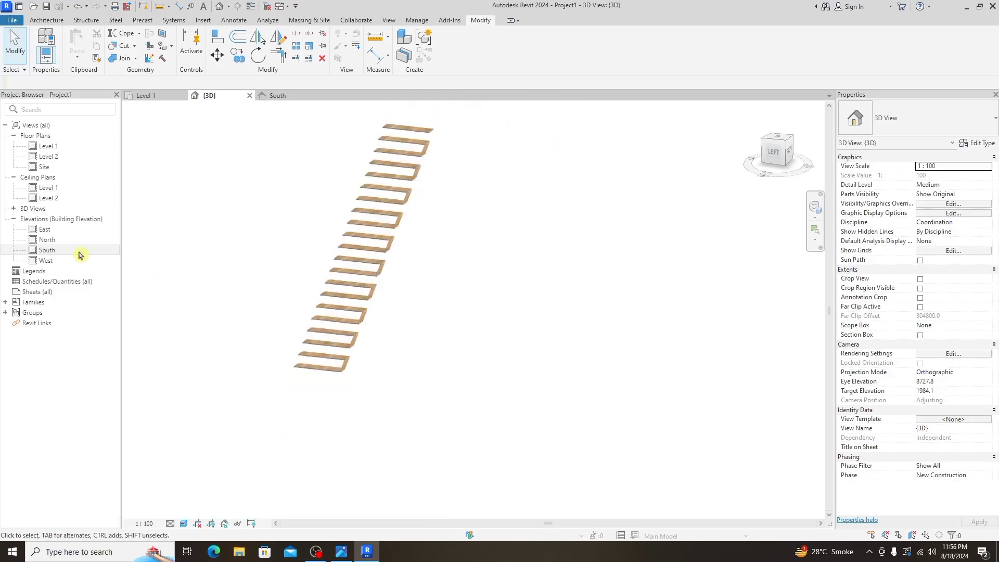
click(48, 241)
- Open the North elevation, zoom to the treads, and set its view scale to 1 : 10
double_click(47, 243)
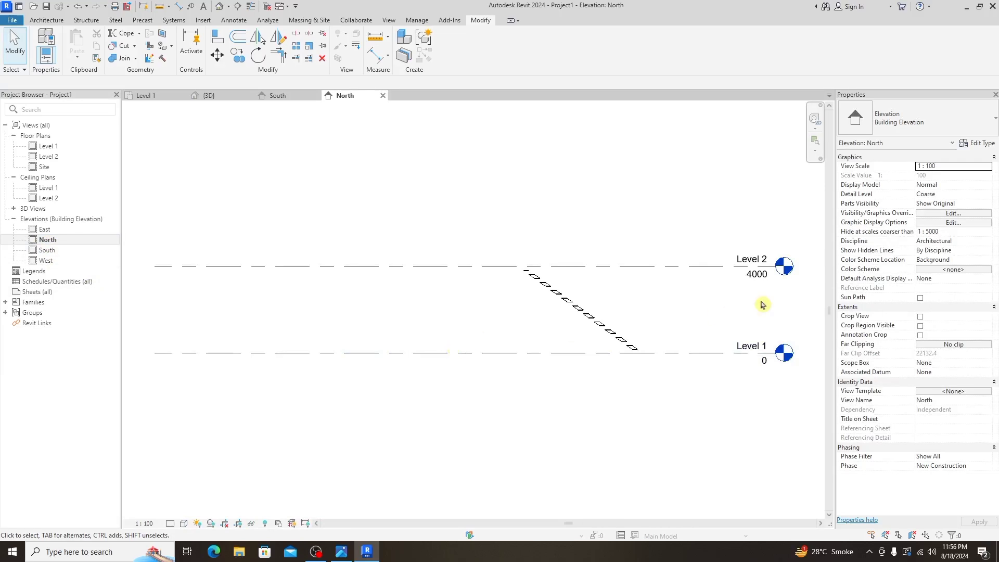
scroll(598, 350, up, 1)
scroll(515, 447, down, 1)
scroll(412, 301, down, 1)
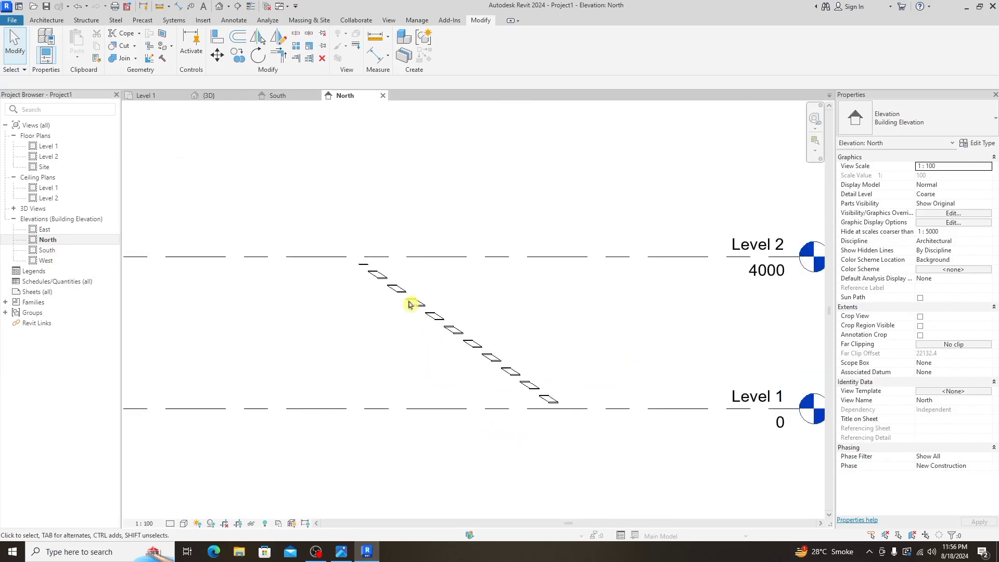
scroll(382, 273, up, 2)
scroll(382, 273, down, 1)
scroll(644, 452, up, 3)
scroll(475, 383, up, 2)
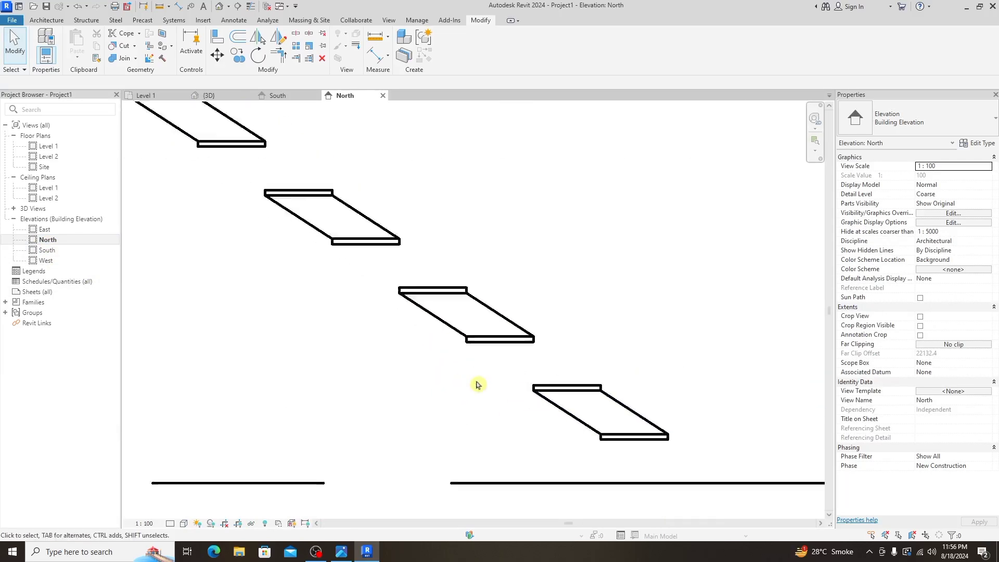
scroll(478, 384, down, 1)
scroll(476, 384, down, 1)
scroll(477, 384, up, 1)
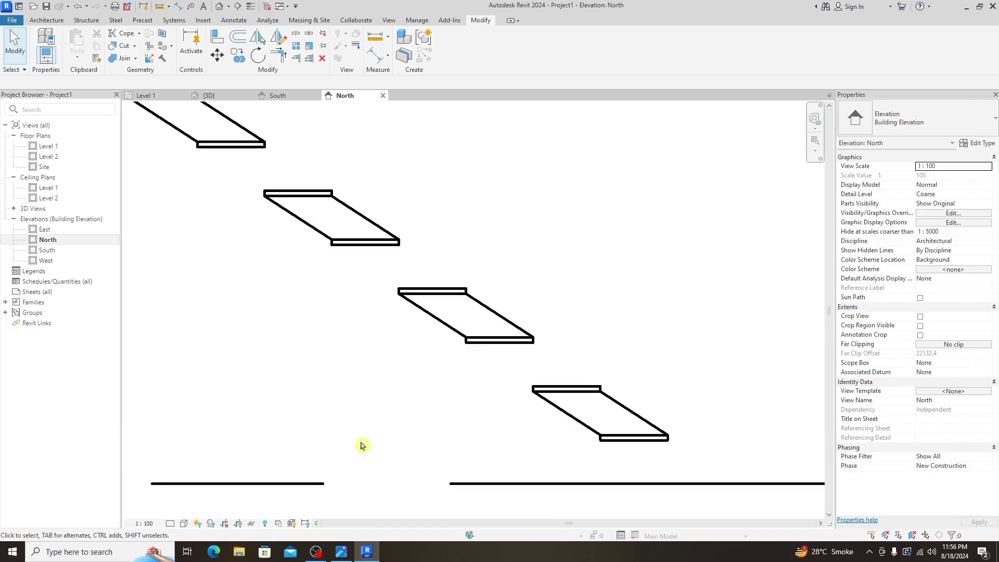
click(145, 524)
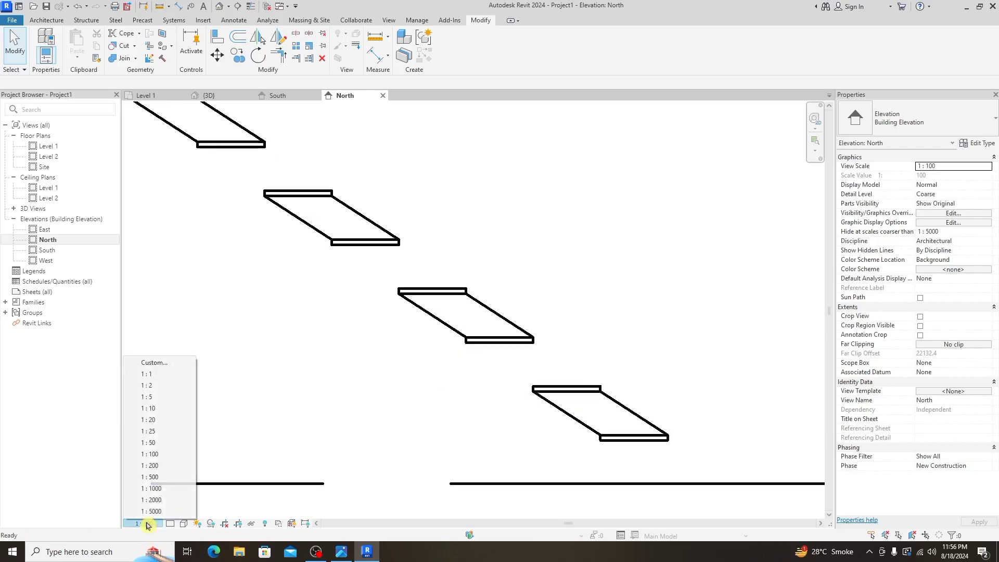
click(168, 407)
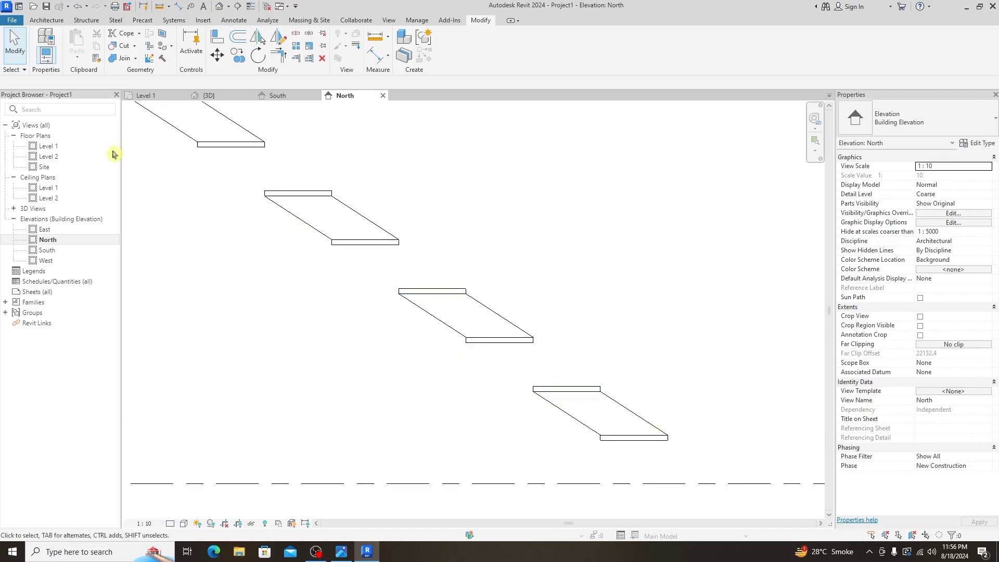
click(39, 20)
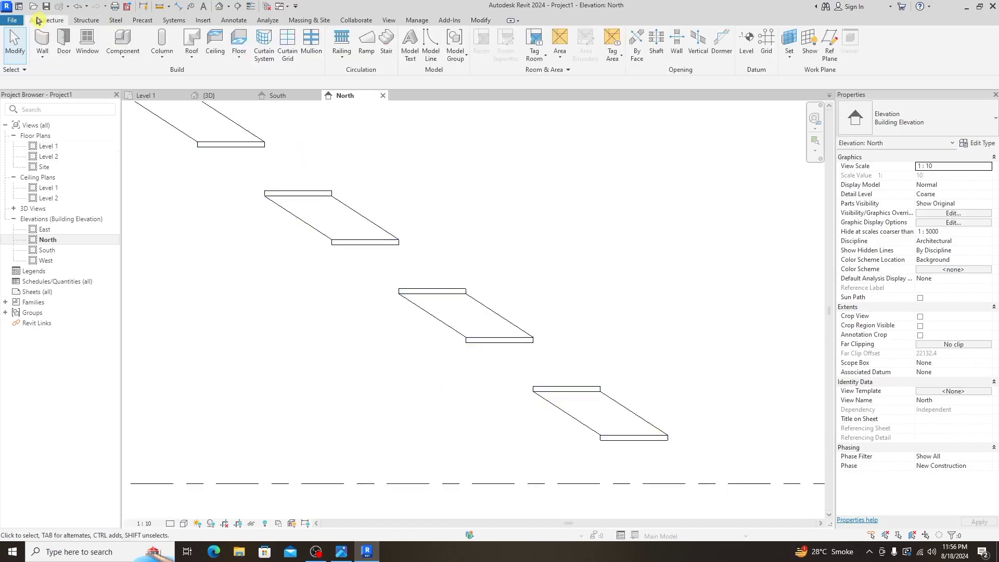
- Create an in-place model in the Stairs category, keeping the default name Stairs 11
click(117, 58)
click(208, 131)
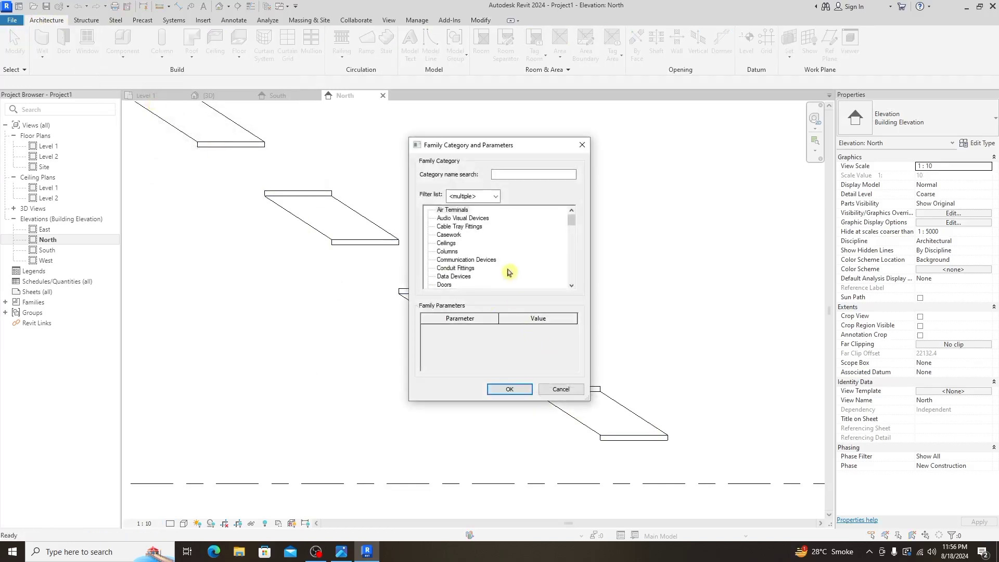
key(s)
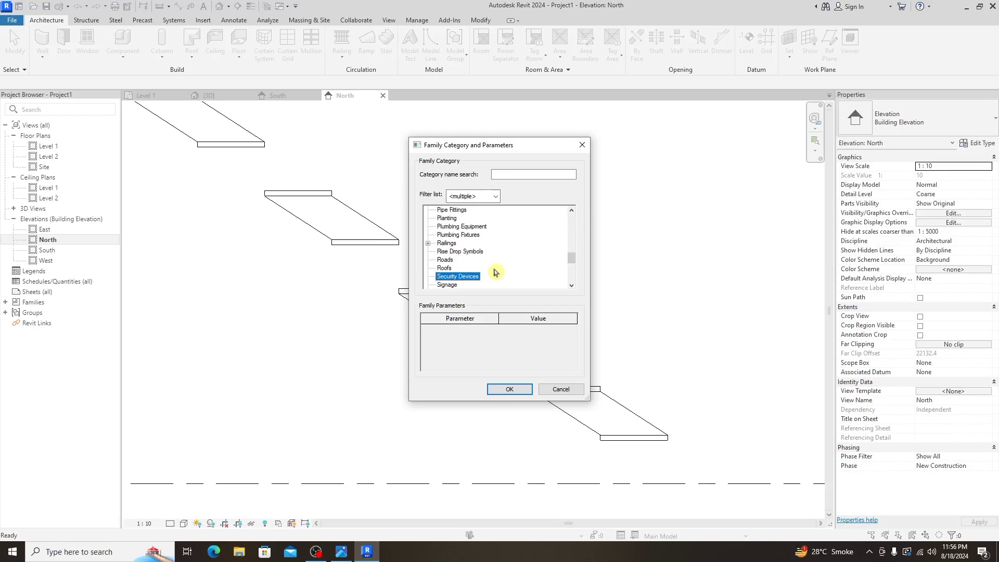
scroll(494, 272, down, 1)
scroll(494, 272, down, 1)
scroll(494, 273, down, 1)
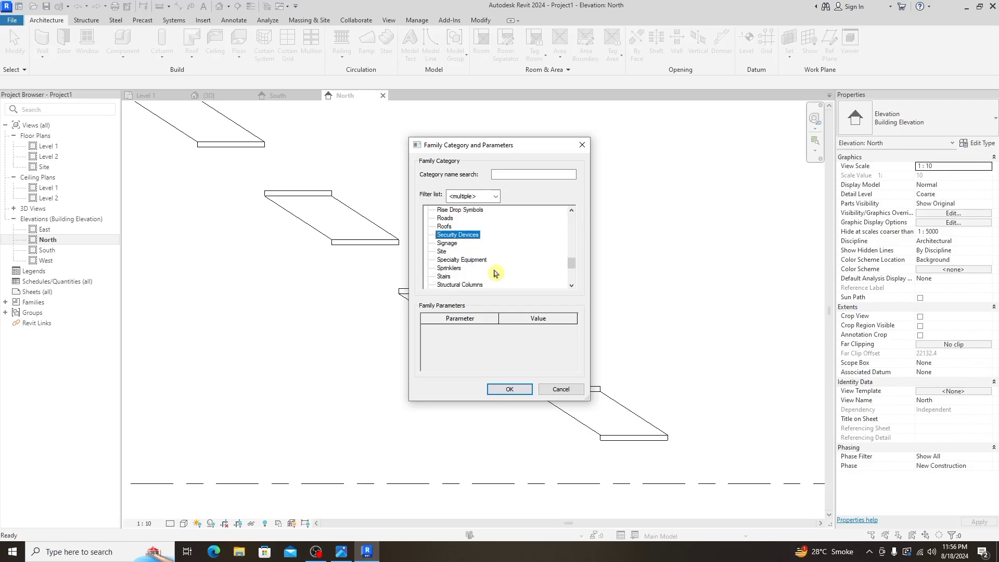
double_click(443, 277)
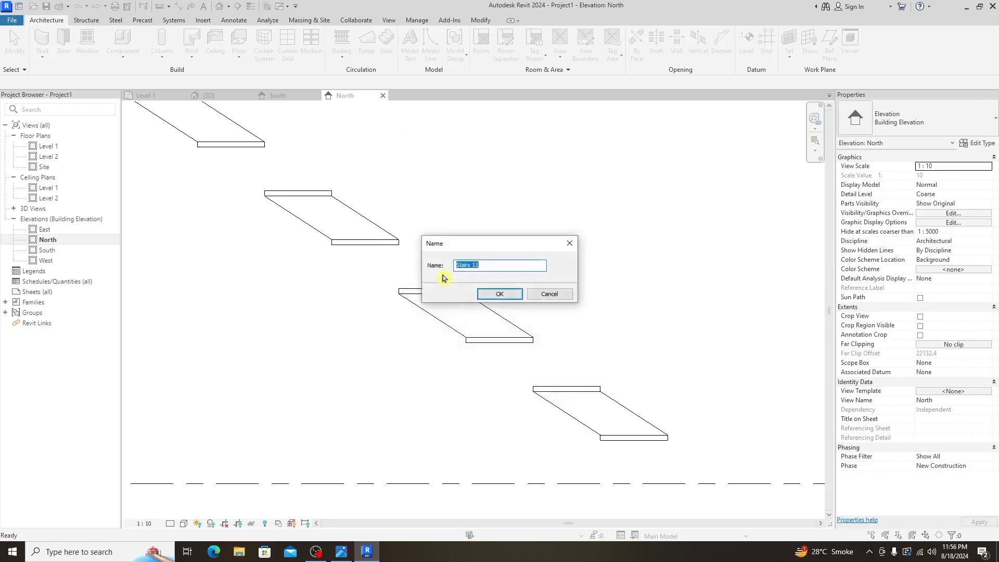
click(484, 293)
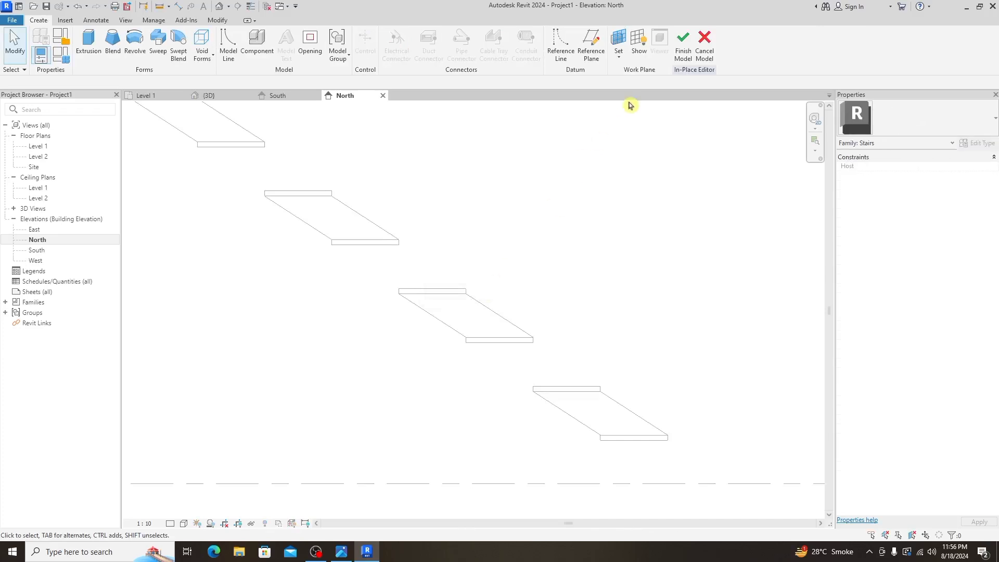
- Set the work plane to the tread's face in North elevation
click(619, 58)
click(637, 73)
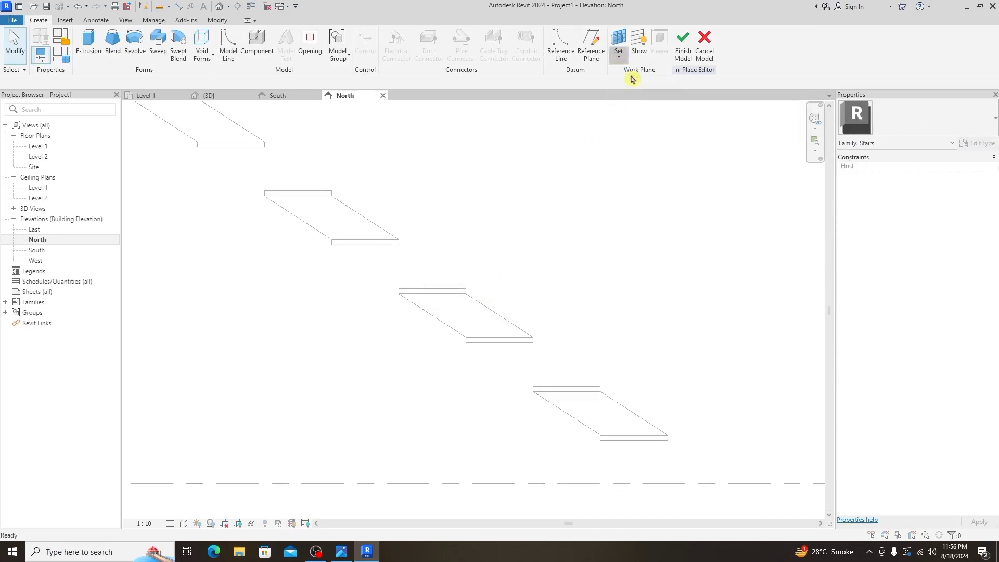
click(471, 336)
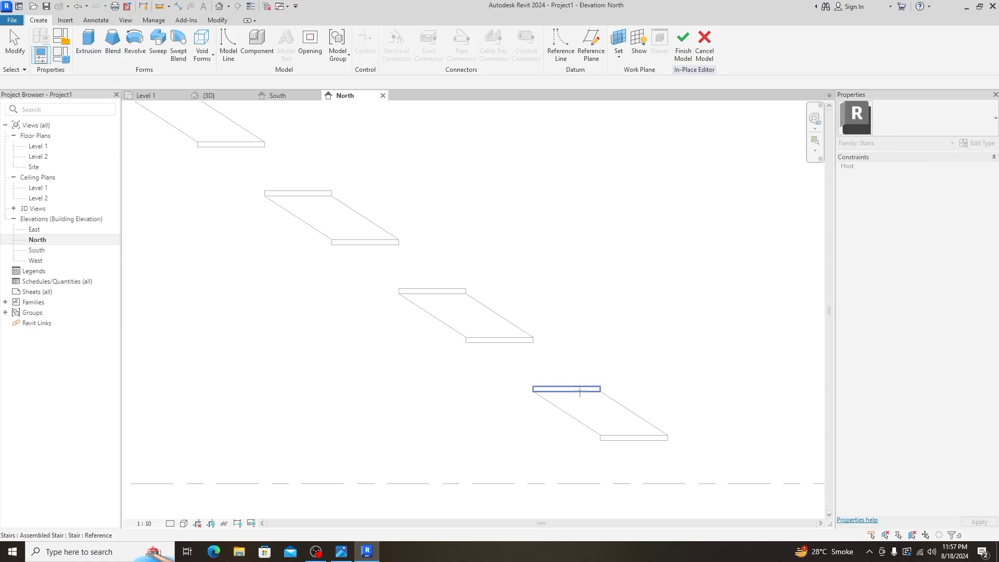
scroll(579, 390, up, 2)
scroll(580, 390, up, 2)
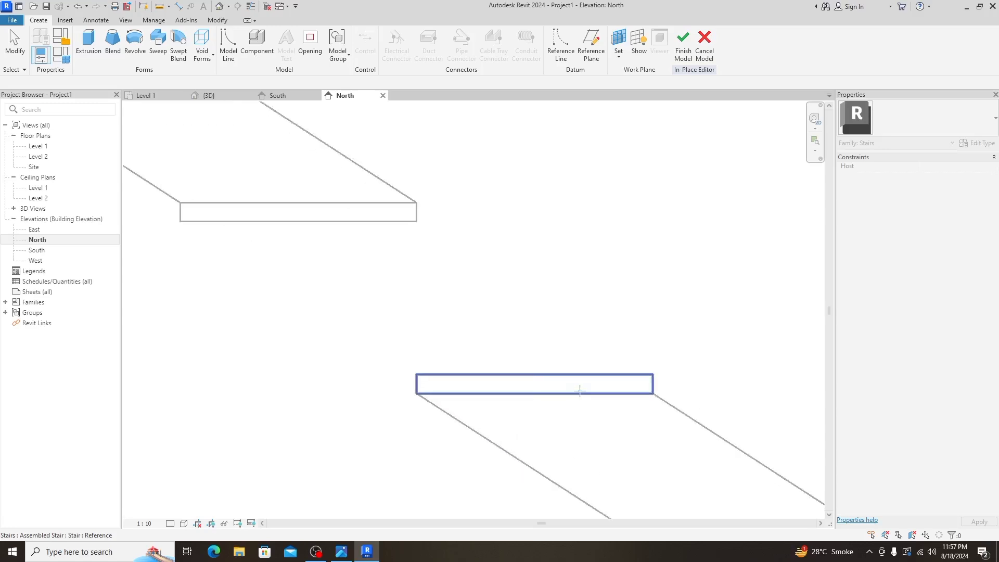
click(526, 394)
scroll(514, 389, down, 2)
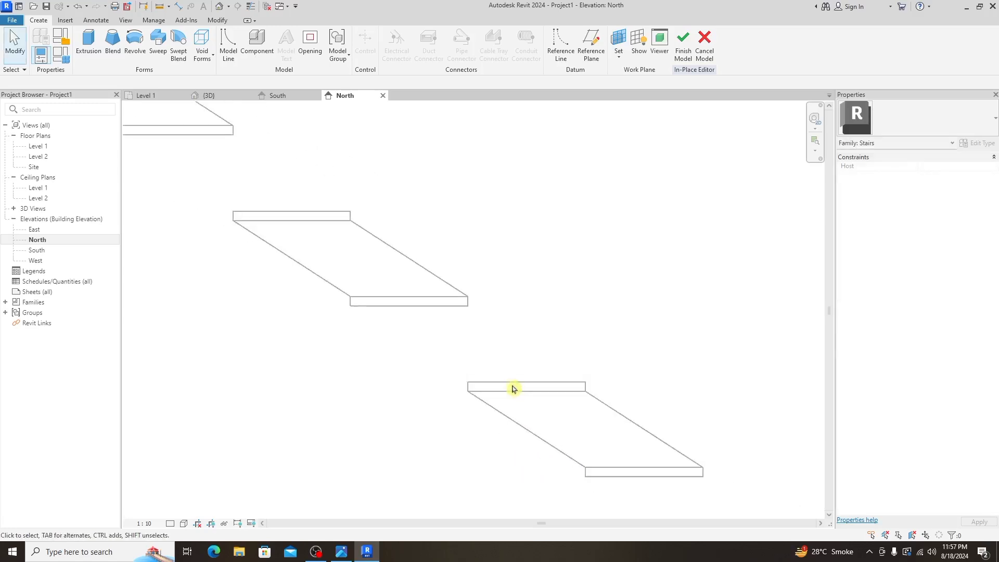
- Sketch a slanted parallelogram extrusion profile joining two neighbouring treads and finish it
click(88, 40)
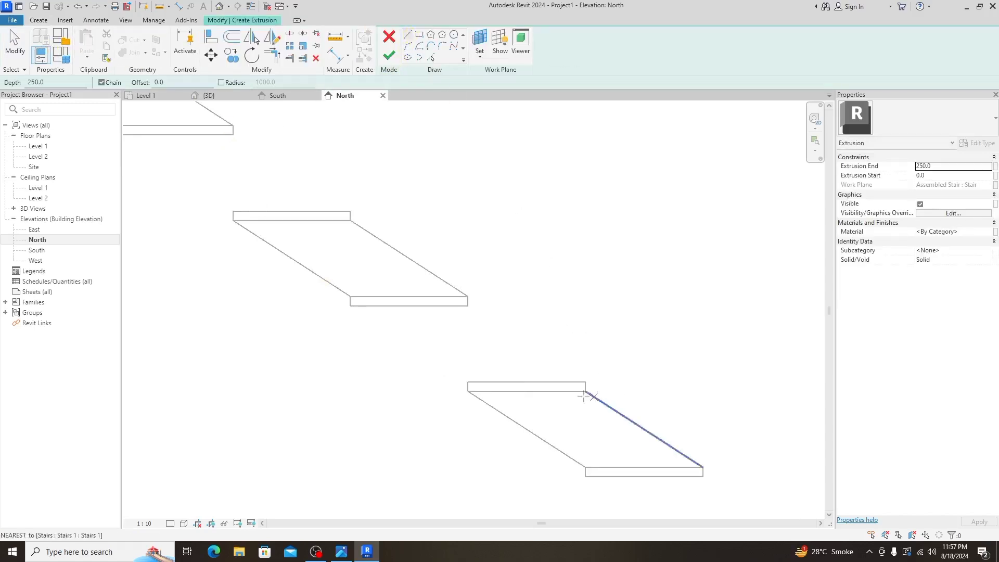
click(585, 381)
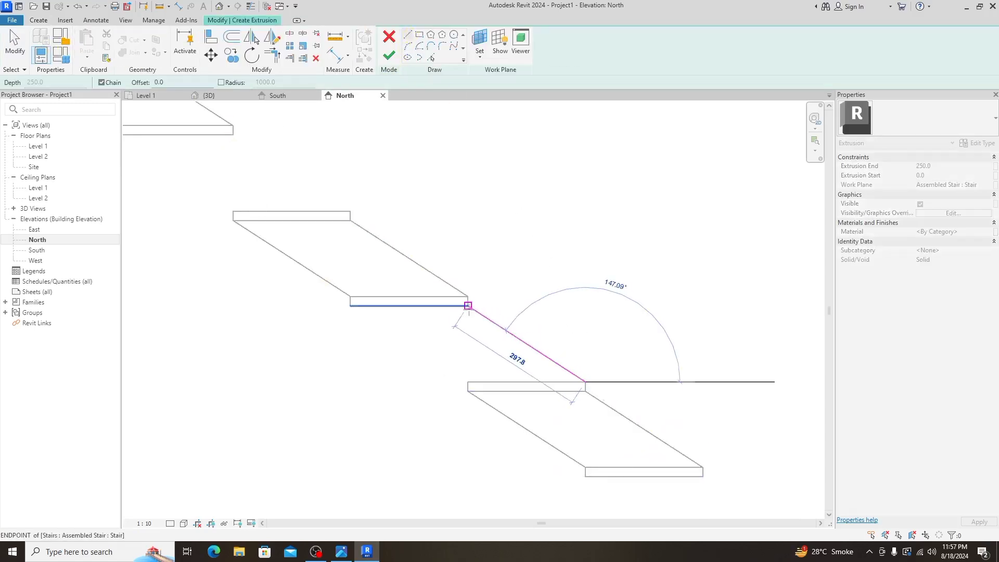
click(467, 296)
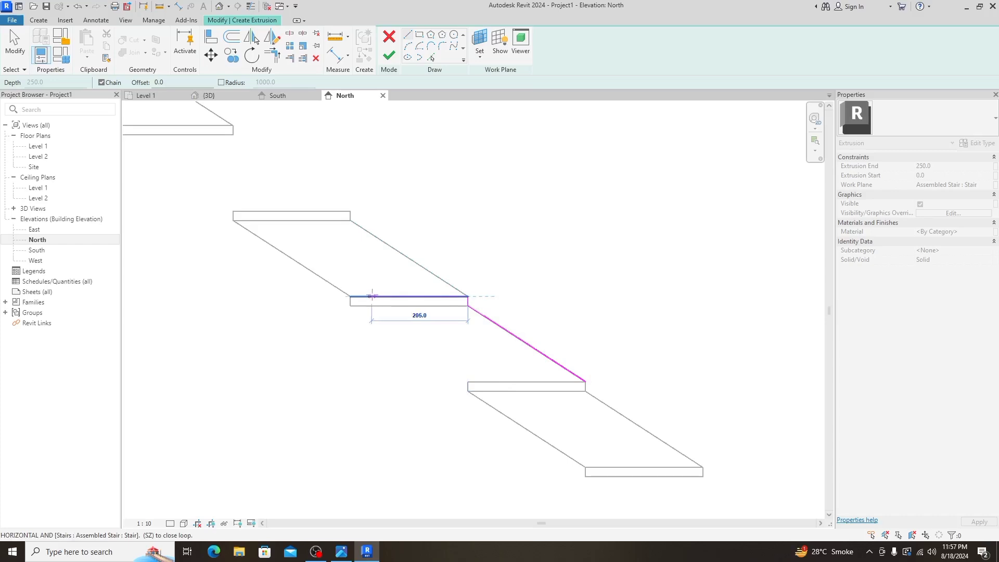
click(350, 296)
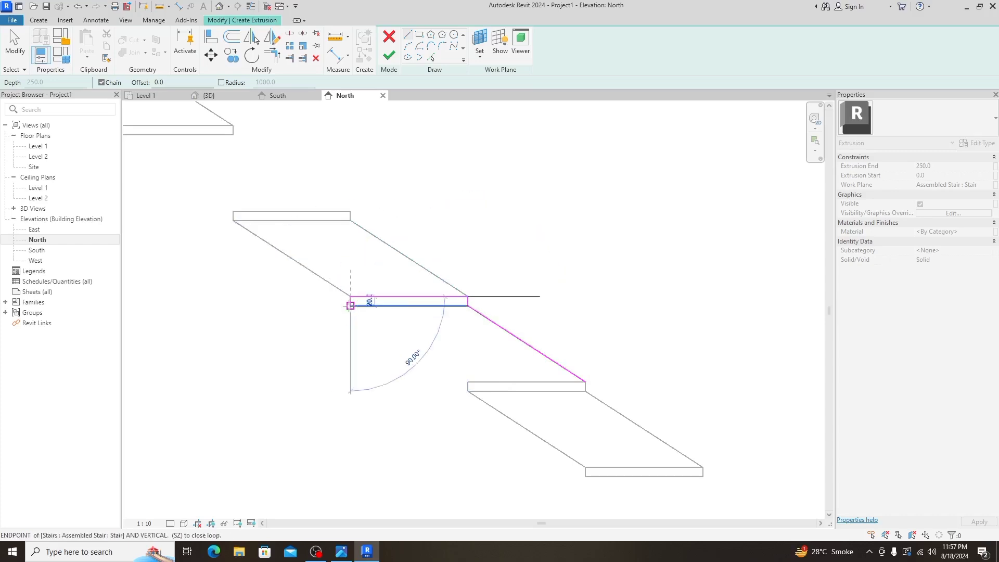
click(350, 306)
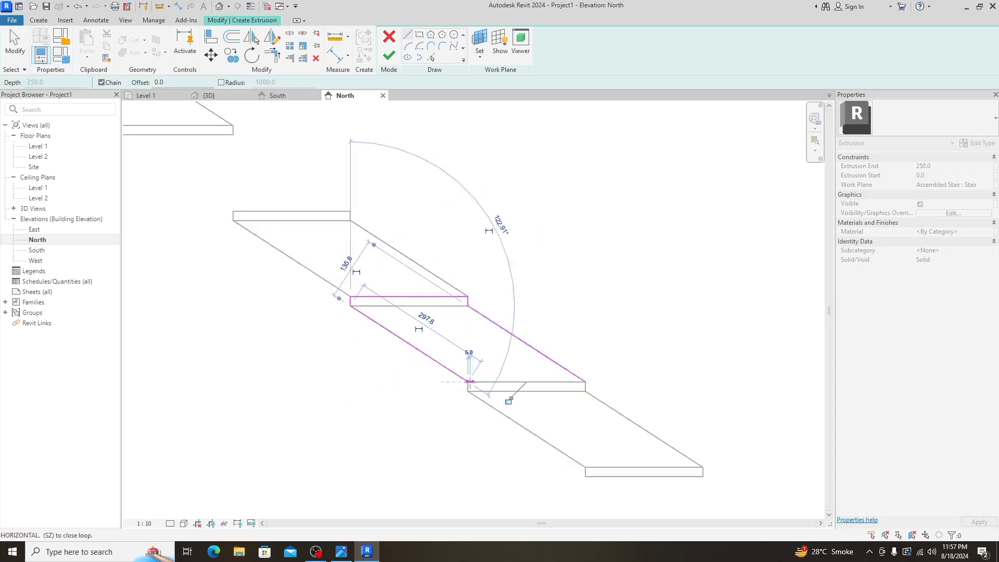
click(468, 381)
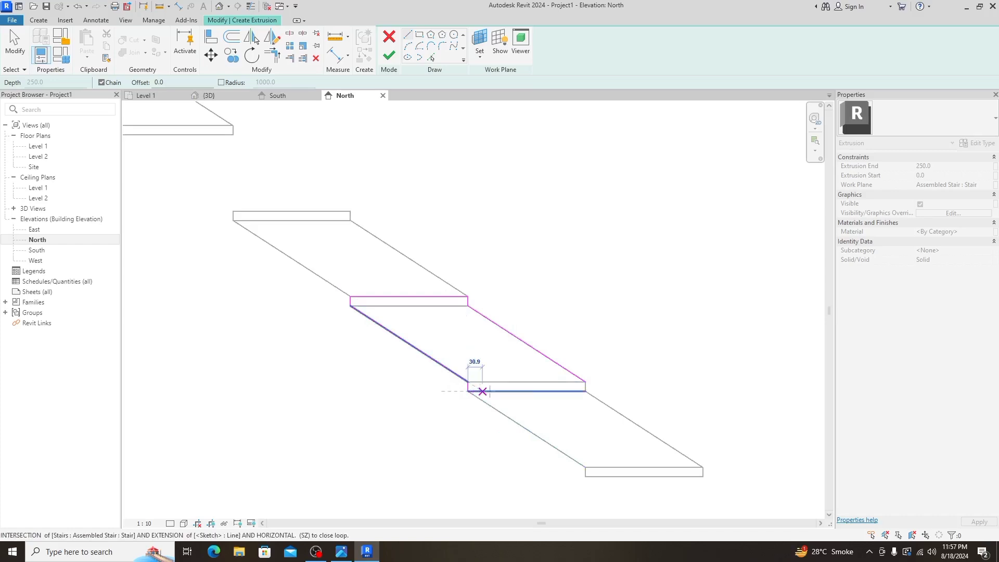
click(585, 390)
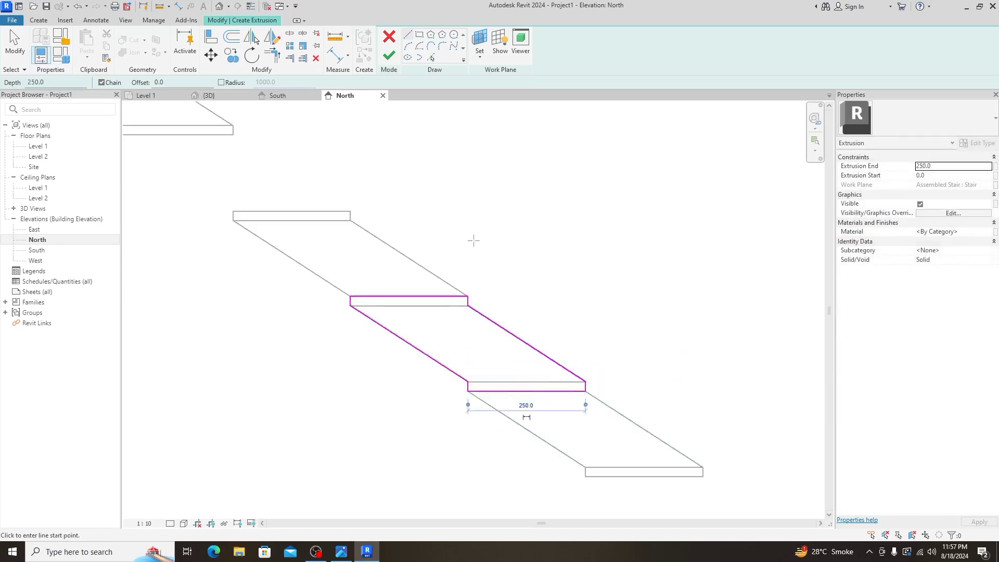
scroll(474, 240, down, 1)
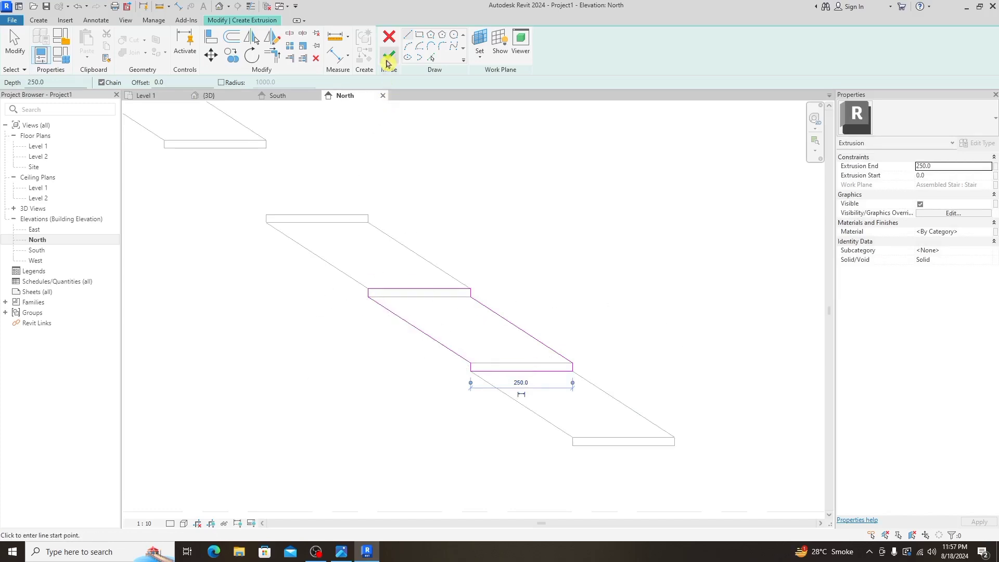
click(388, 62)
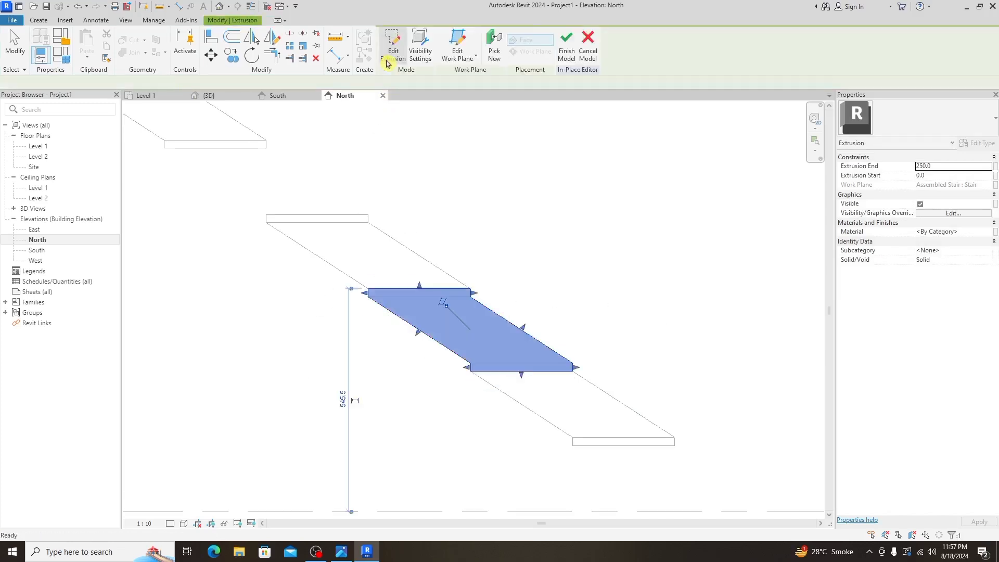
- In {3D}, zoom in and begin editing the new extrusion's Extrusion End value
click(230, 100)
scroll(283, 367, up, 1)
scroll(288, 359, up, 4)
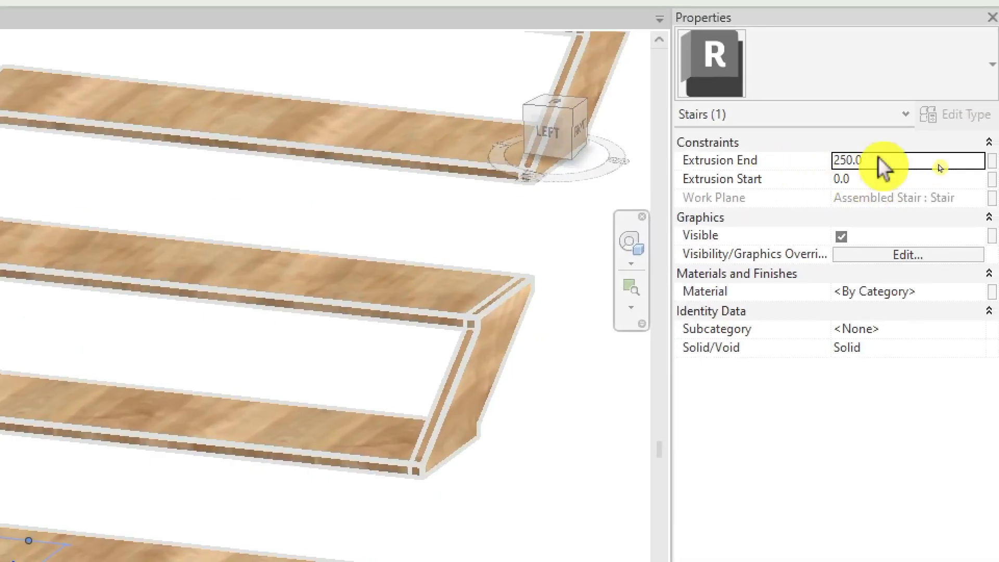
double_click(952, 165)
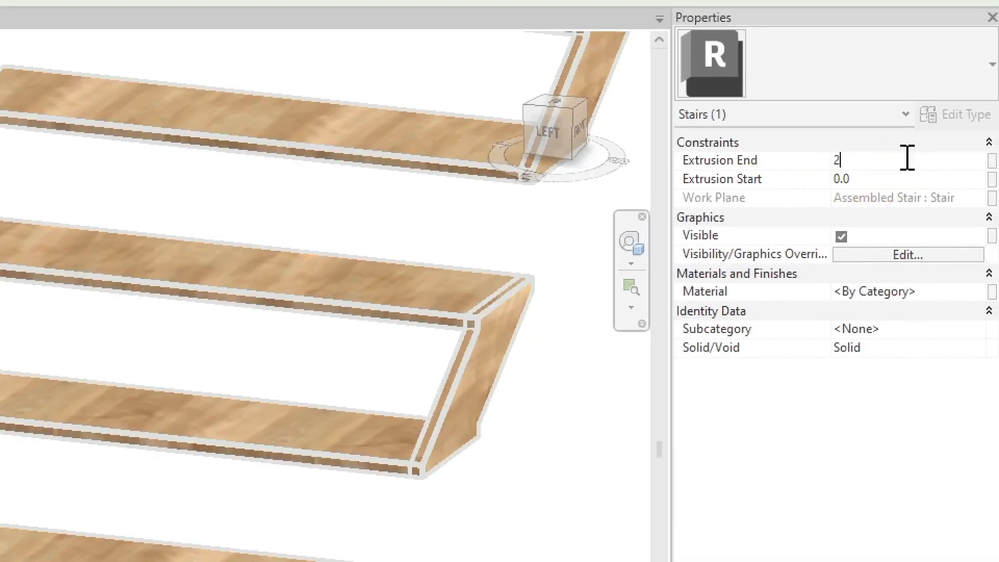
text(0)
- Commit Extrusion End 20 for the new support, assign Birch material, and deselect it
key(Return)
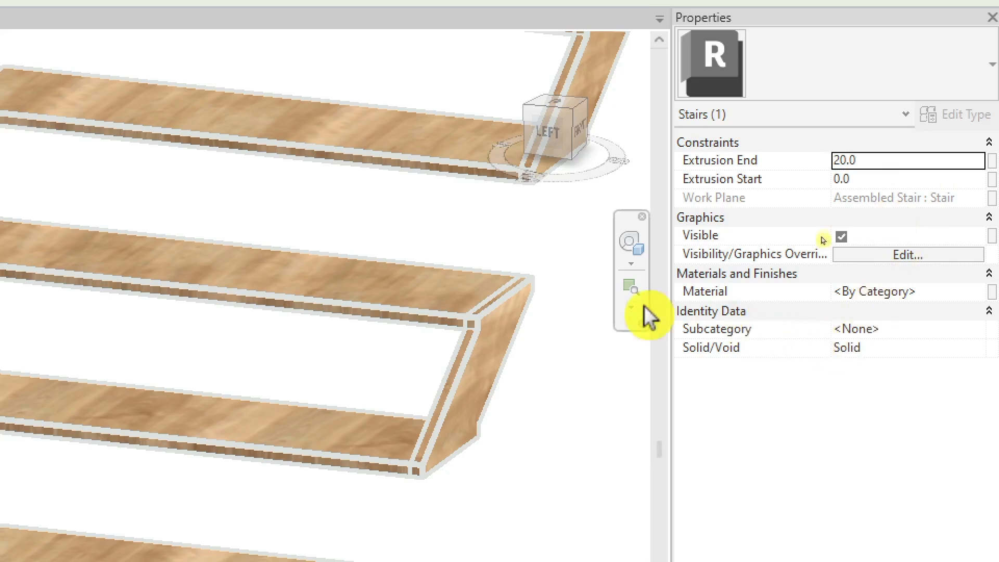
click(975, 292)
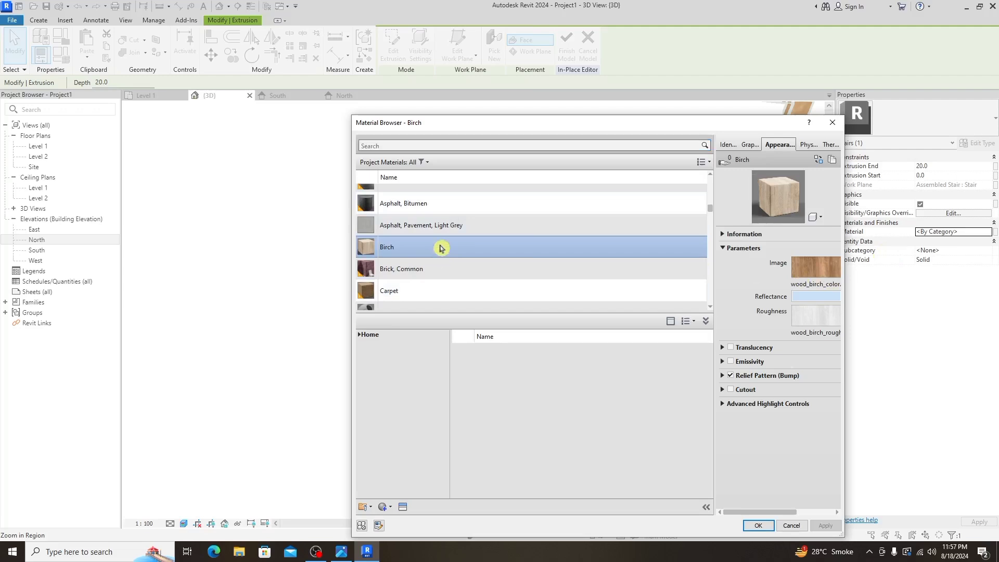
double_click(439, 249)
click(330, 235)
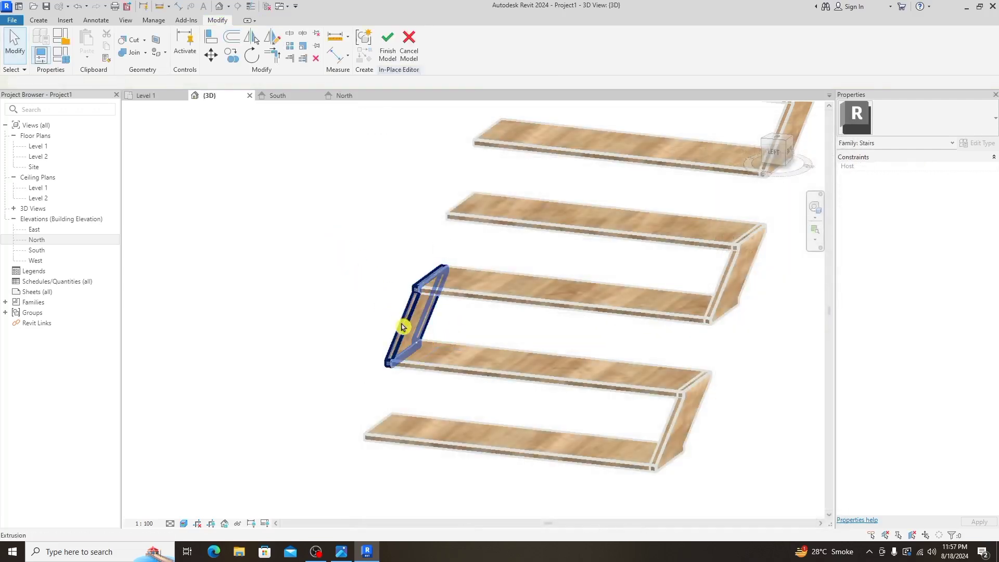
- Back in the North elevation, select the birch support extrusion and start a multiple Copy
click(336, 96)
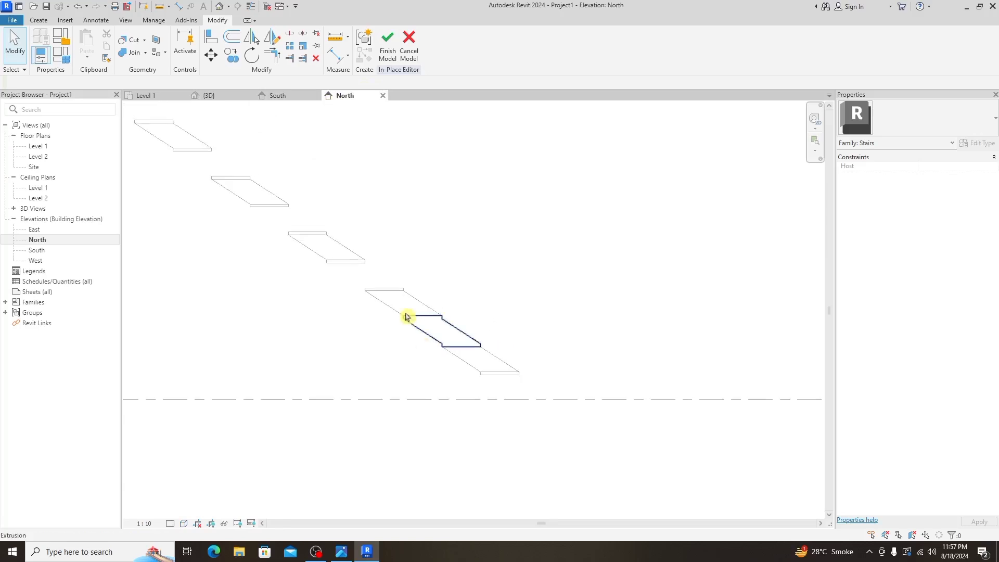
scroll(483, 304, up, 3)
drag(505, 297, 322, 394)
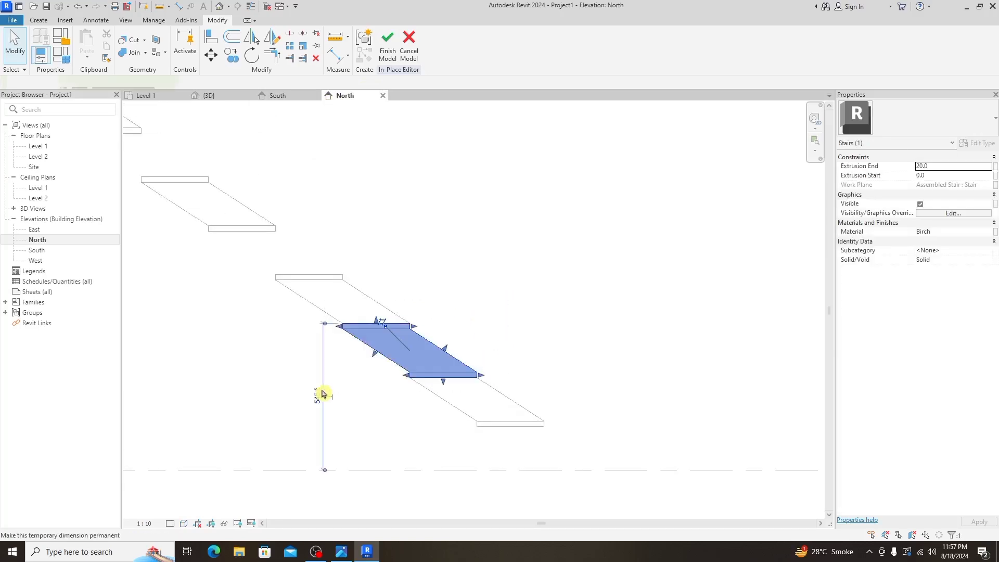
click(236, 57)
scroll(380, 336, down, 1)
scroll(294, 294, up, 2)
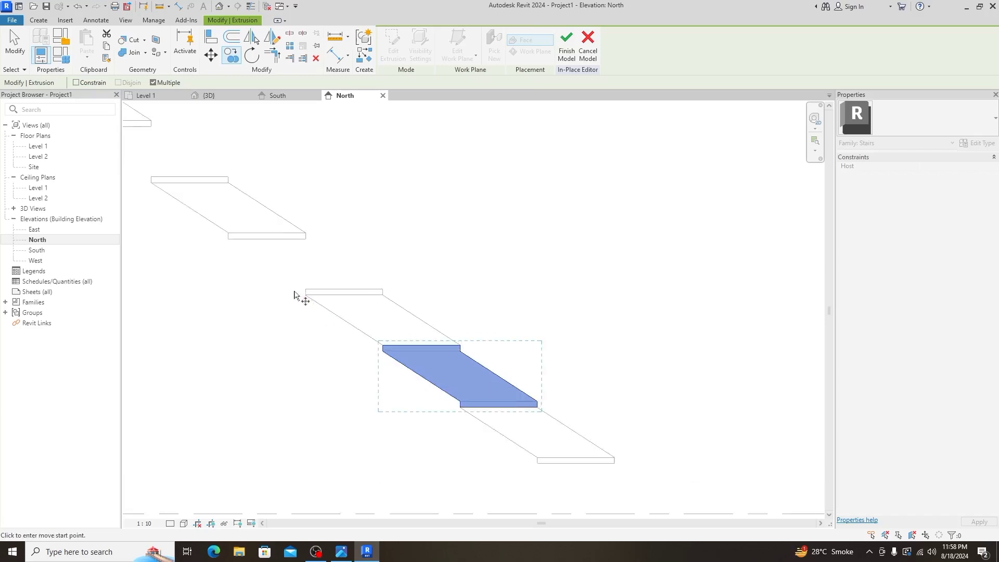
- From the support's corner base point, place copies under the next two treads up the flight
click(535, 406)
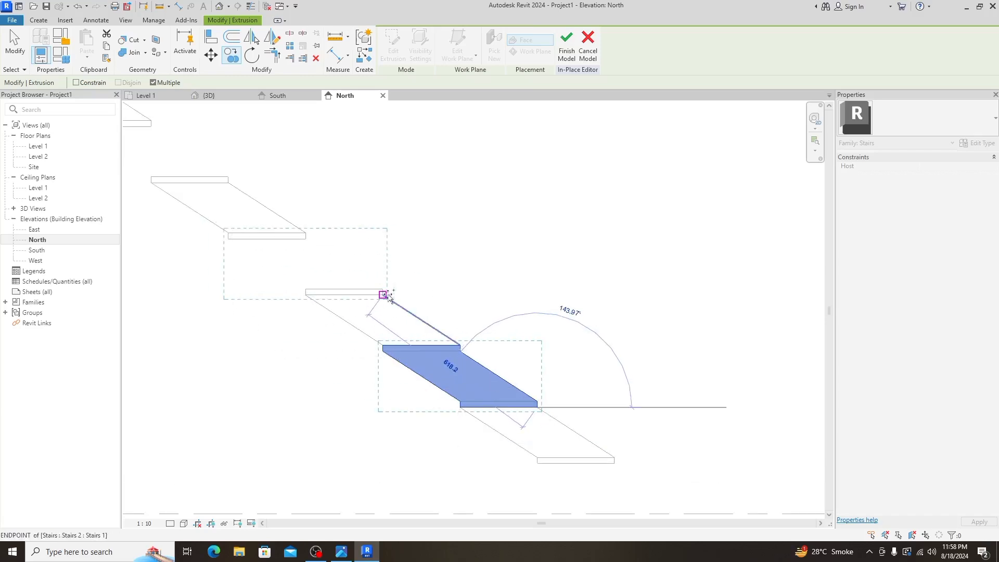
click(383, 295)
scroll(383, 295, down, 2)
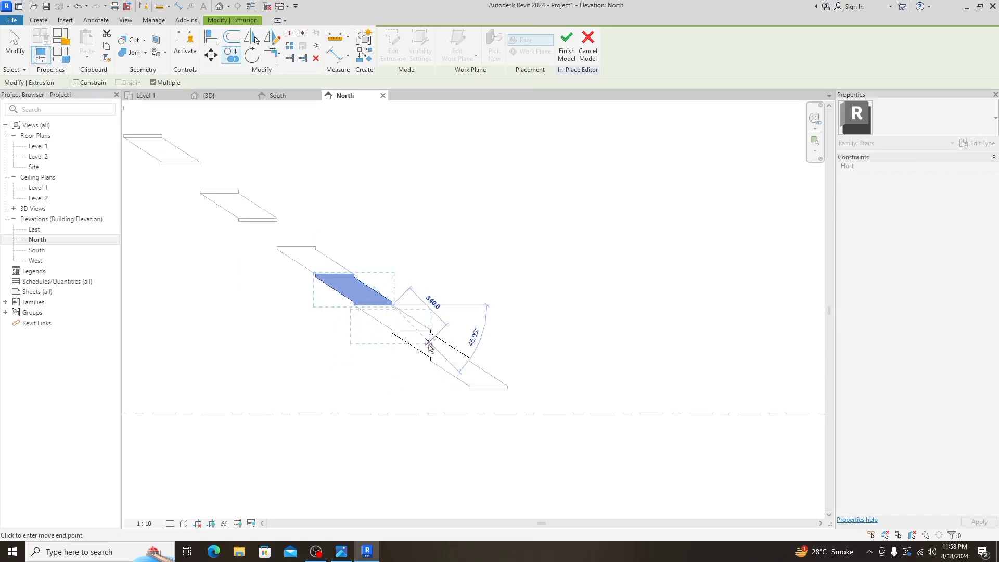
scroll(292, 255, up, 2)
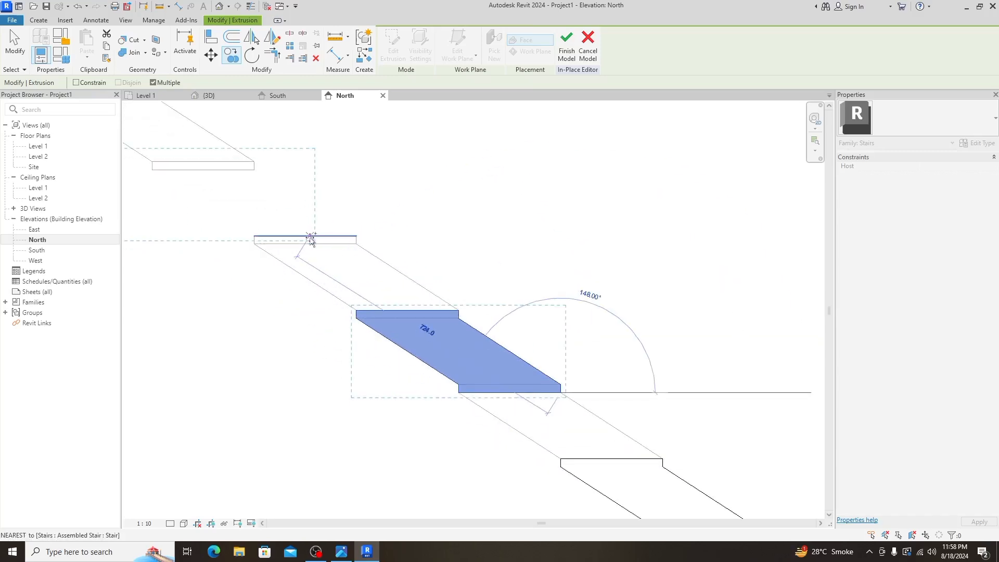
click(356, 244)
scroll(356, 257, down, 3)
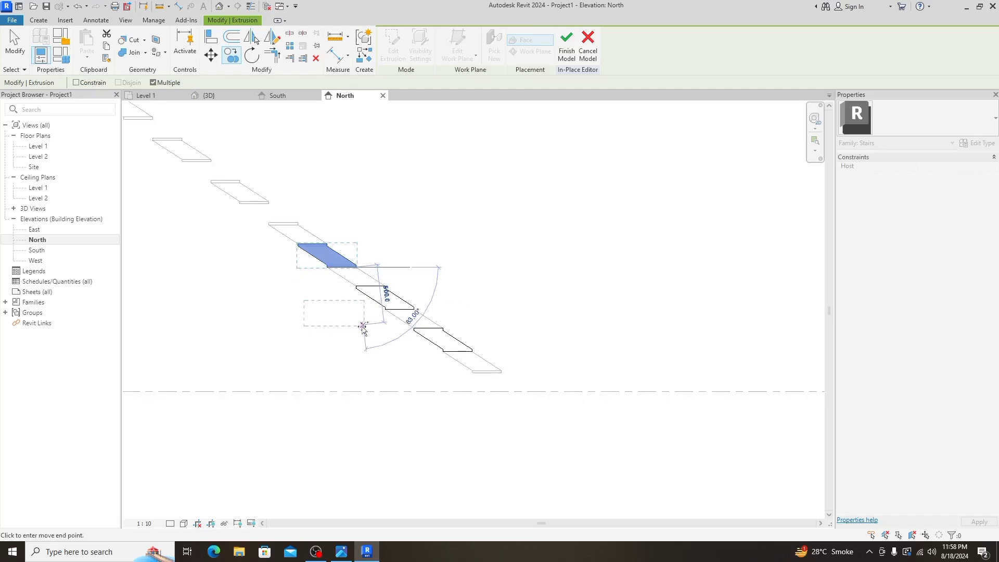
scroll(359, 328, down, 4)
scroll(364, 323, up, 3)
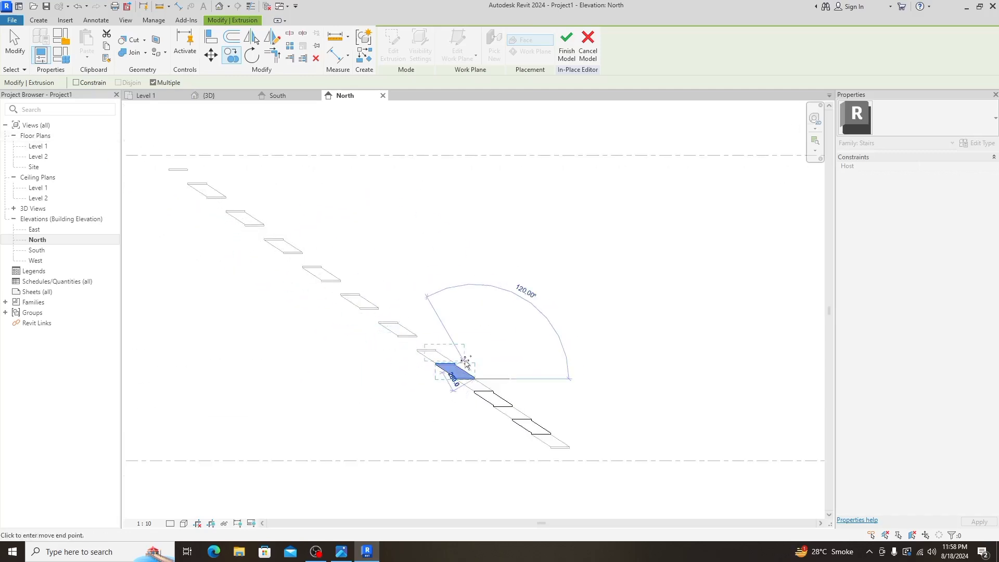
scroll(412, 359, up, 3)
scroll(413, 359, up, 1)
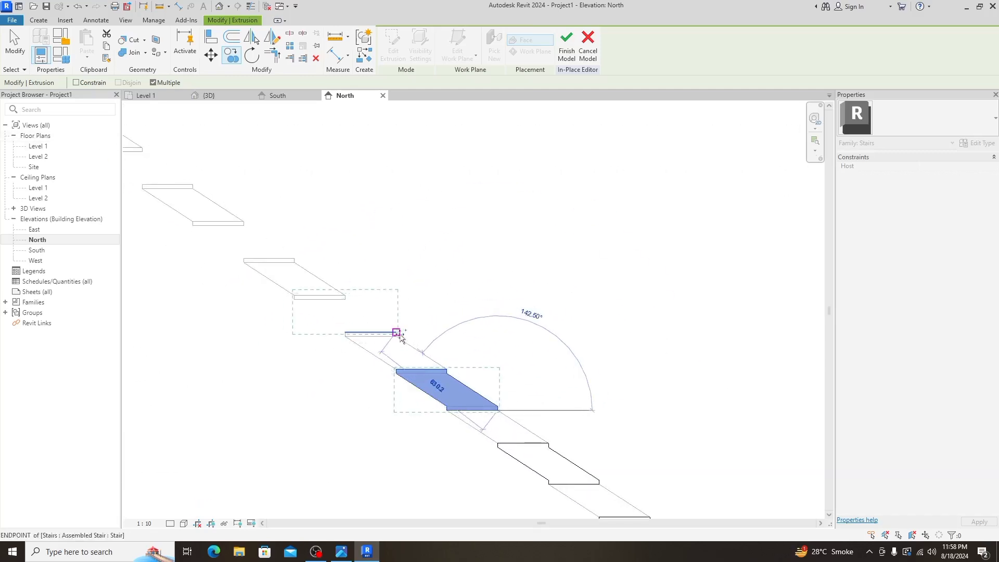
scroll(292, 284, up, 1)
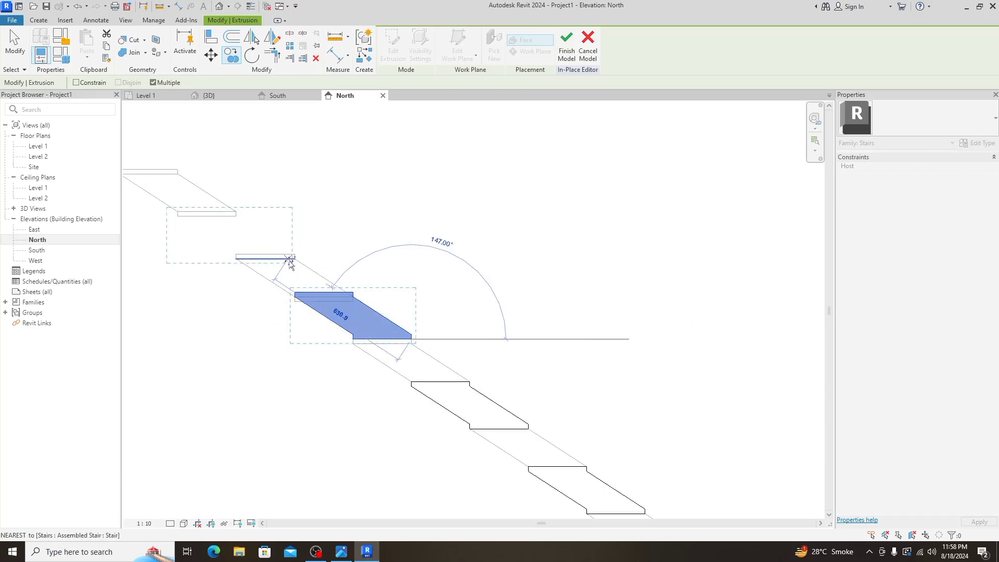
scroll(321, 271, down, 3)
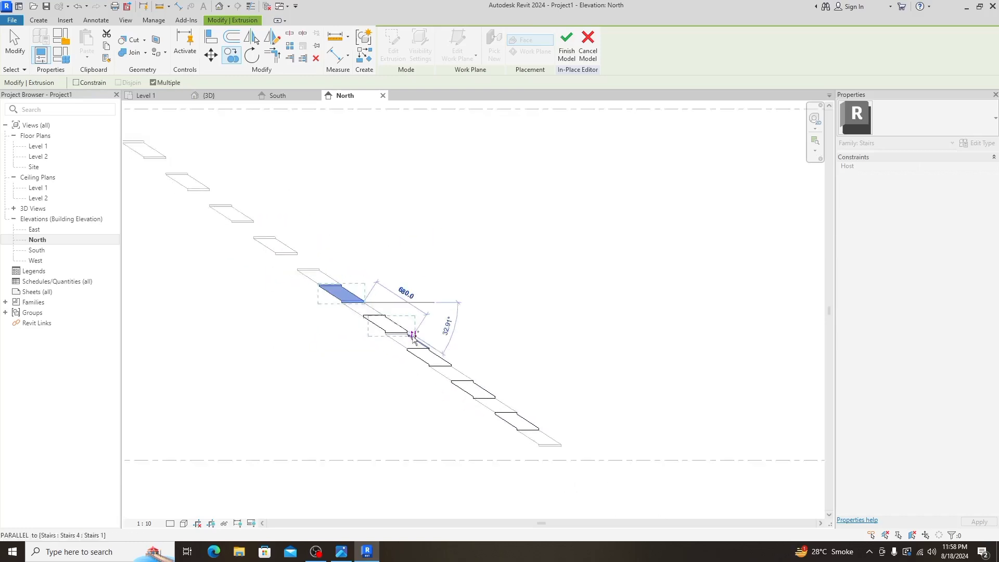
scroll(293, 252, up, 3)
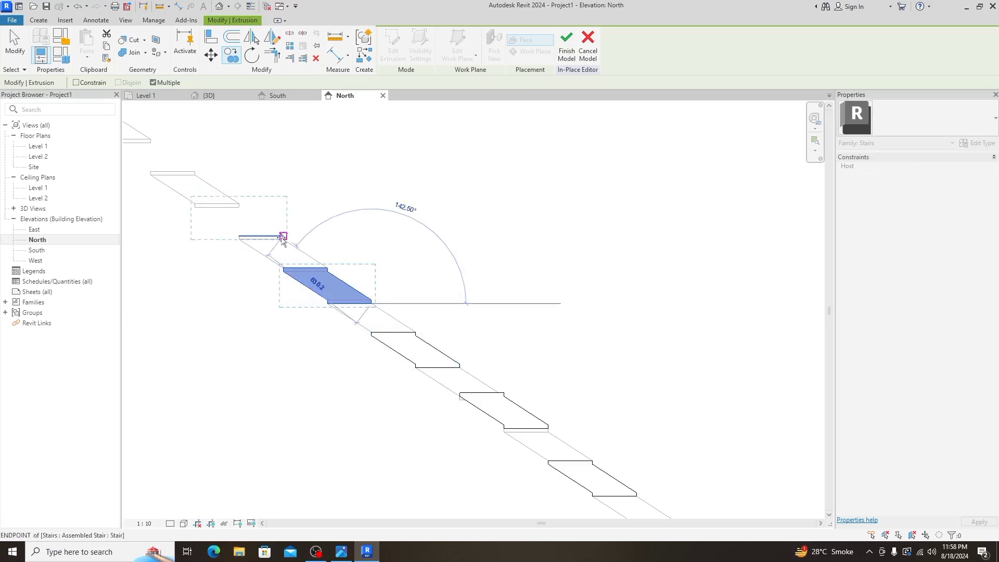
- Pan up the elevation to check the higher treads, then finish the in-place model
scroll(282, 238, down, 2)
scroll(250, 229, down, 2)
scroll(257, 234, up, 2)
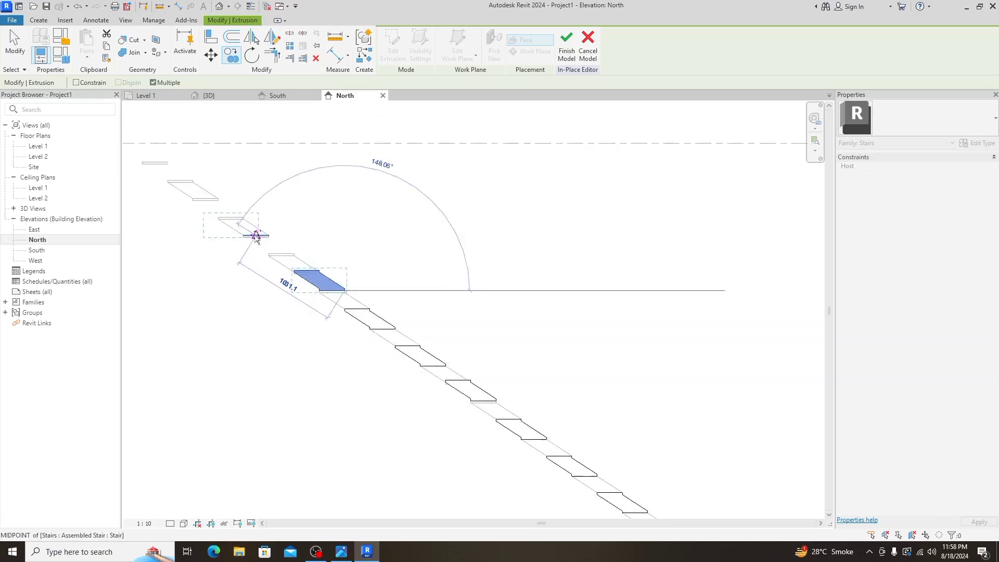
scroll(281, 255, up, 2)
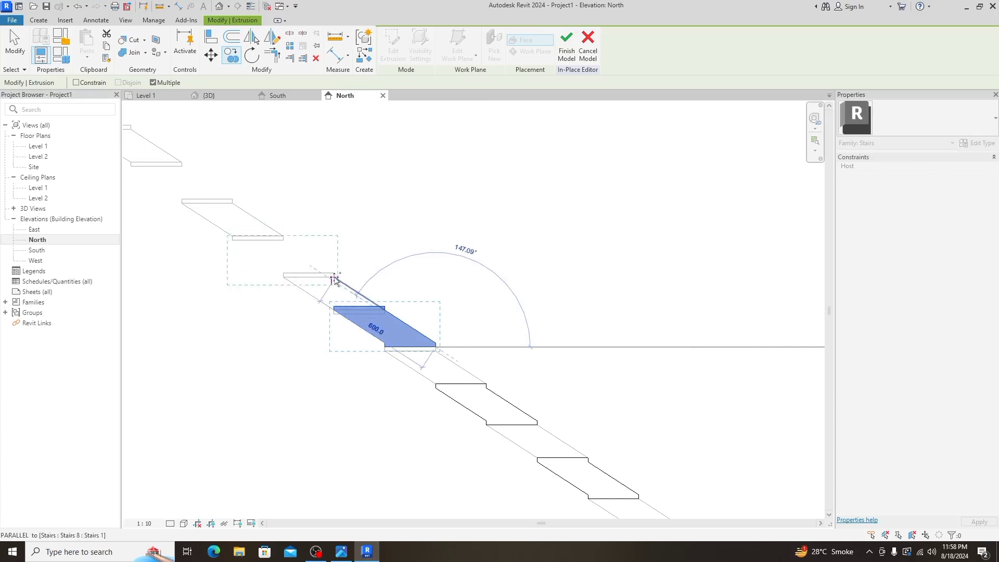
scroll(335, 277, up, 3)
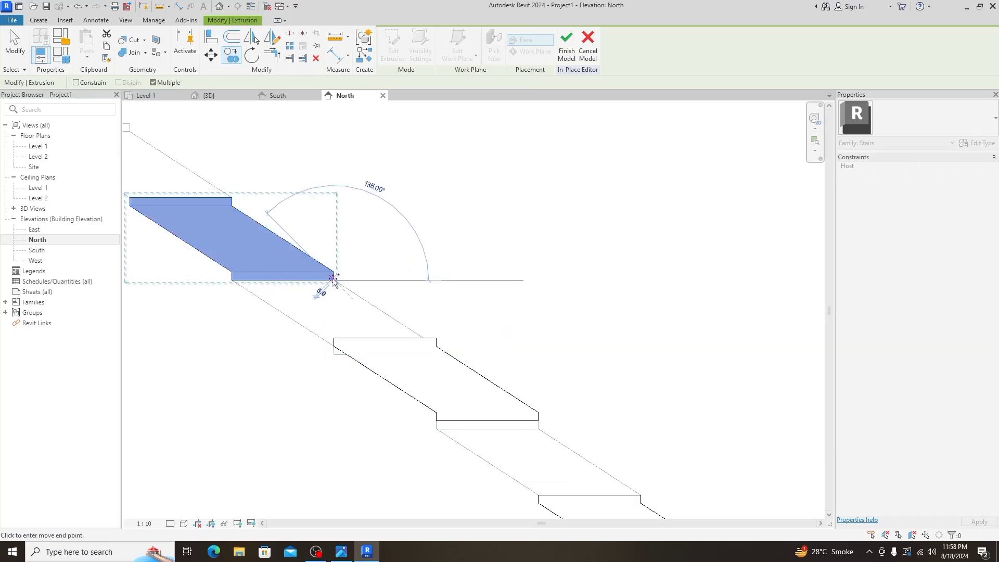
scroll(333, 281, down, 4)
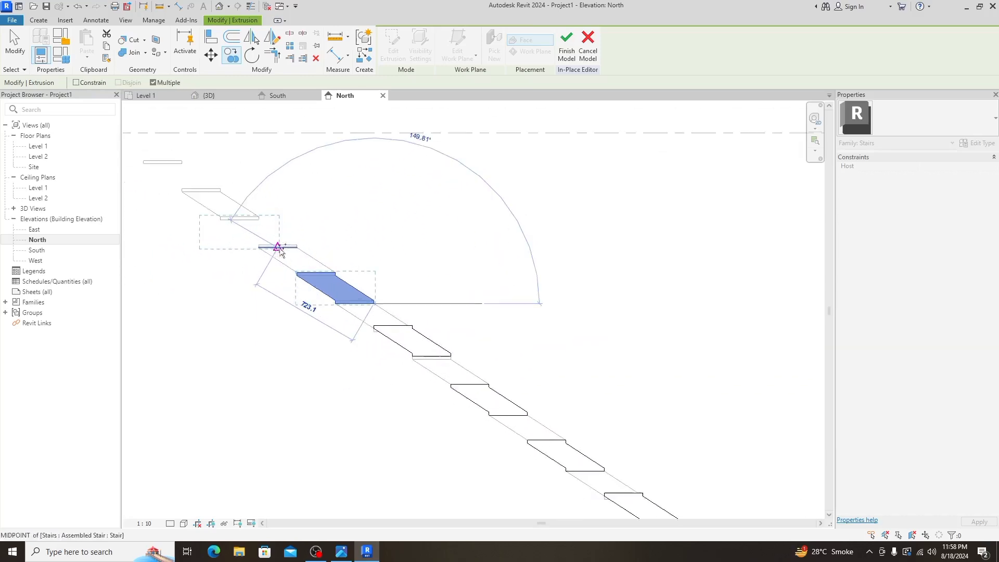
scroll(273, 244, up, 3)
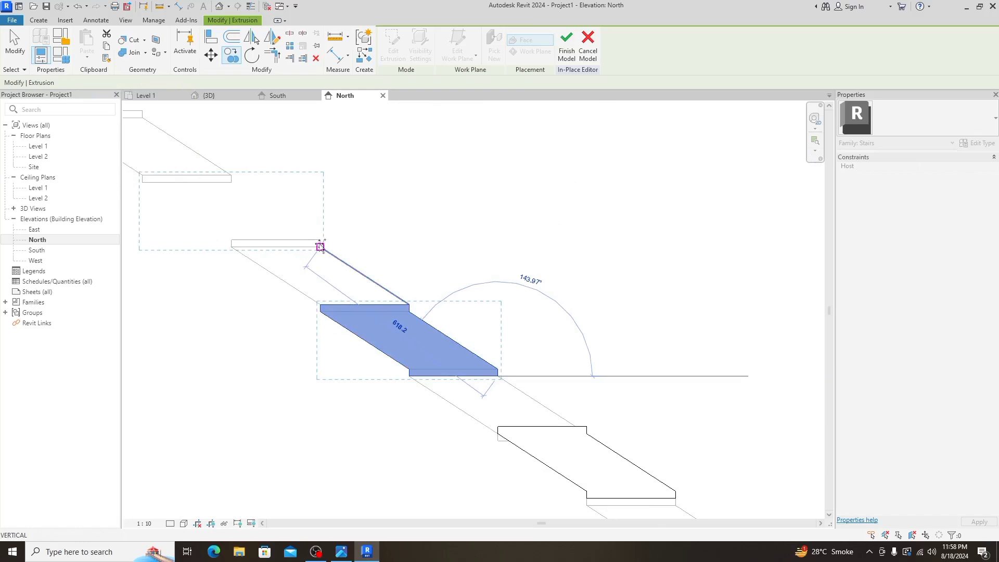
middle_drag(320, 246, 145, 116)
scroll(238, 241, down, 3)
scroll(229, 208, up, 2)
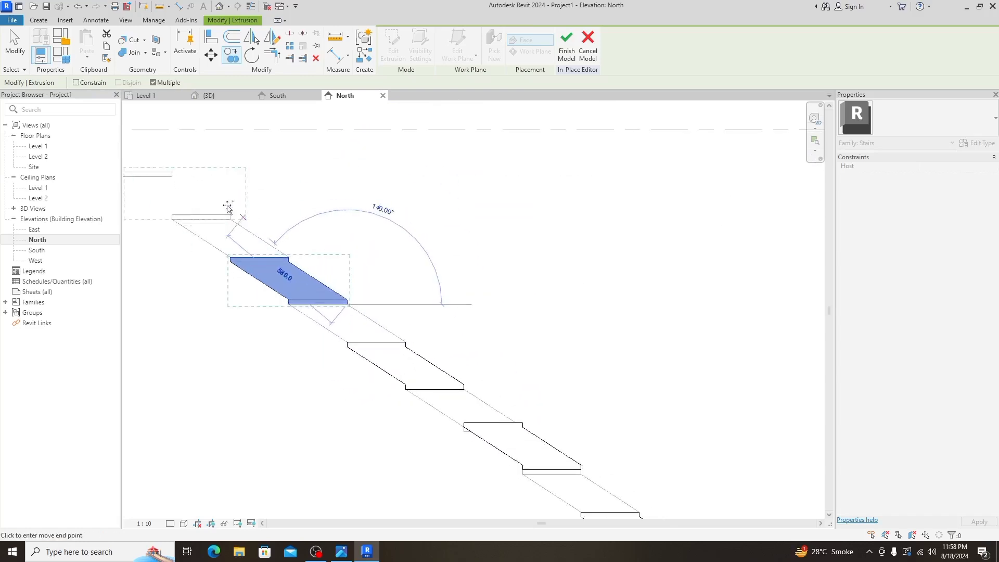
scroll(230, 220, down, 2)
scroll(216, 223, down, 2)
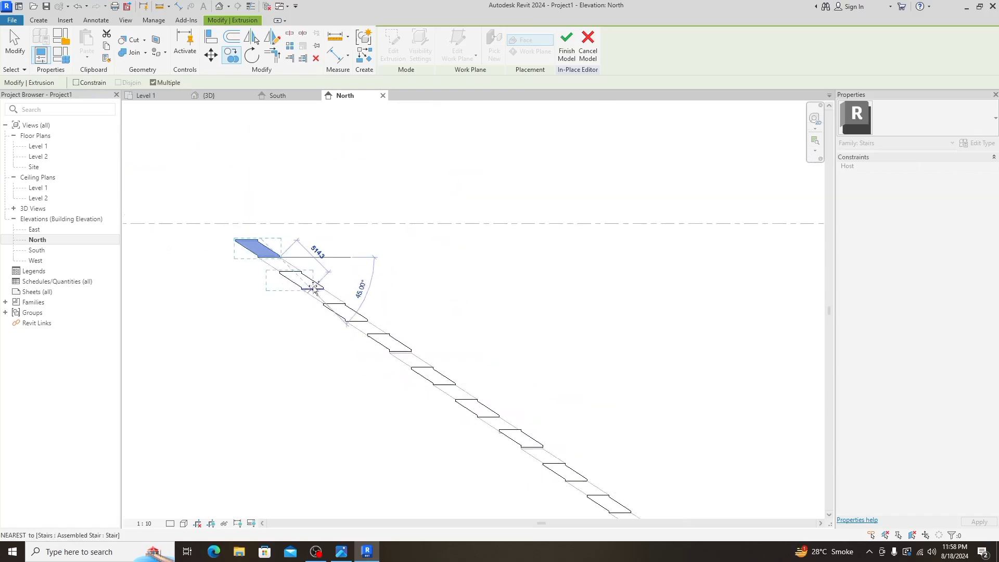
scroll(216, 223, up, 2)
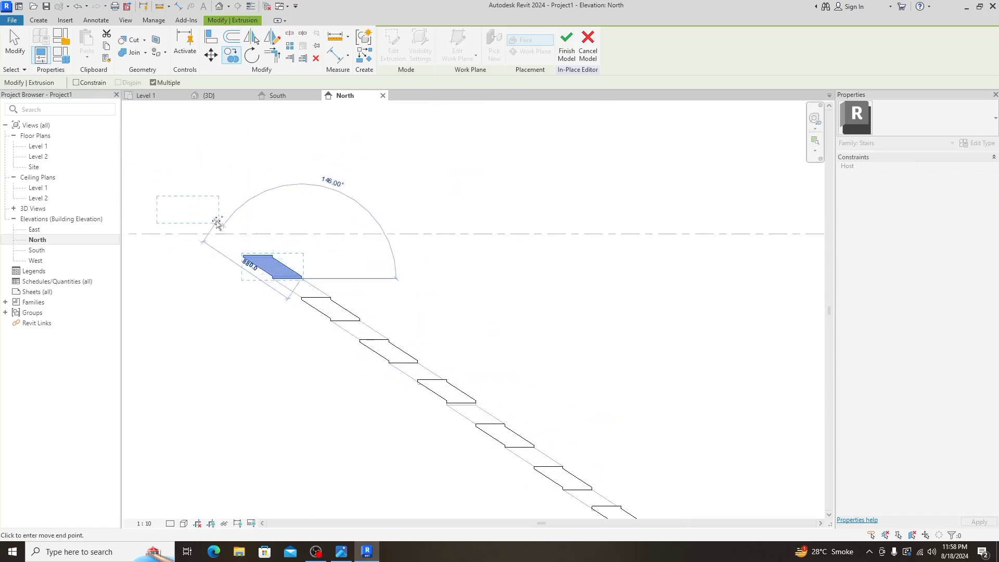
click(566, 43)
- Switch to the {3D} view and zoom in on the wooden stair
scroll(349, 256, down, 2)
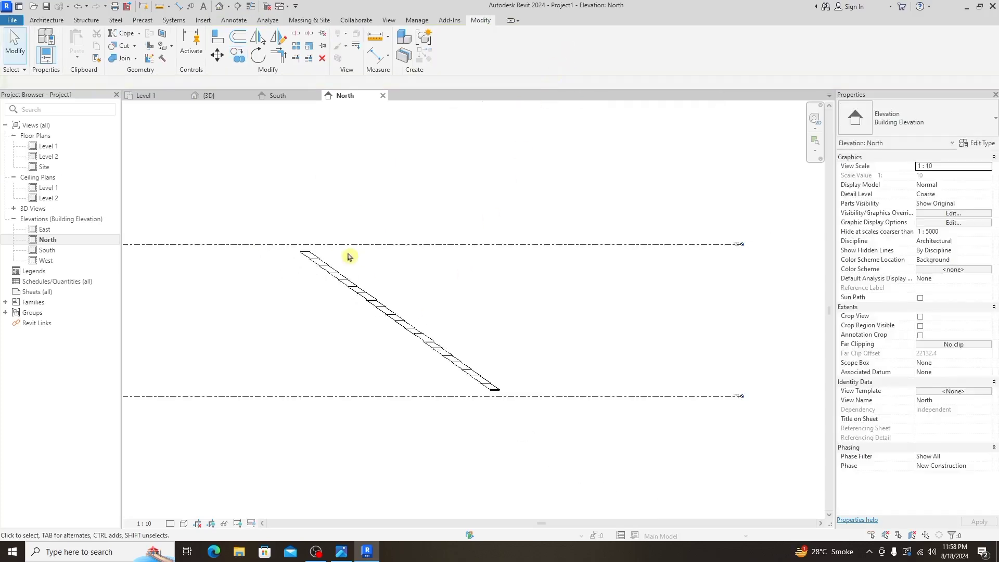
click(219, 95)
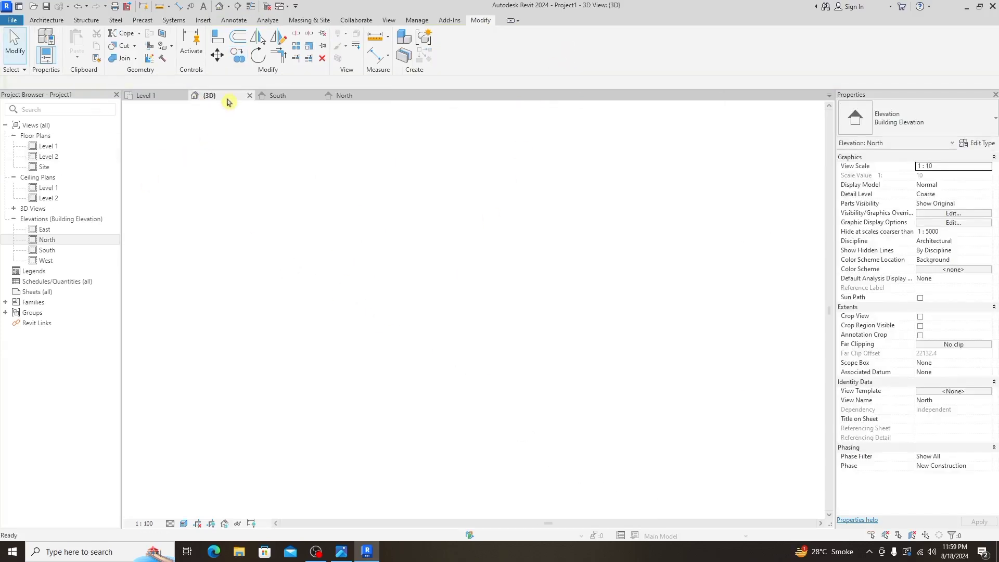
scroll(346, 416, down, 2)
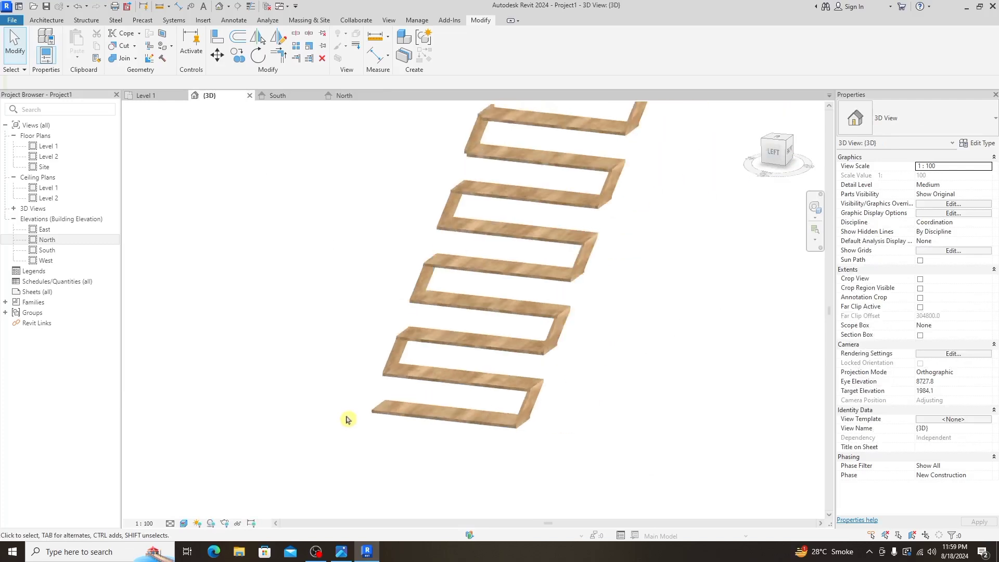
scroll(345, 424, down, 2)
scroll(344, 434, down, 2)
scroll(364, 395, up, 1)
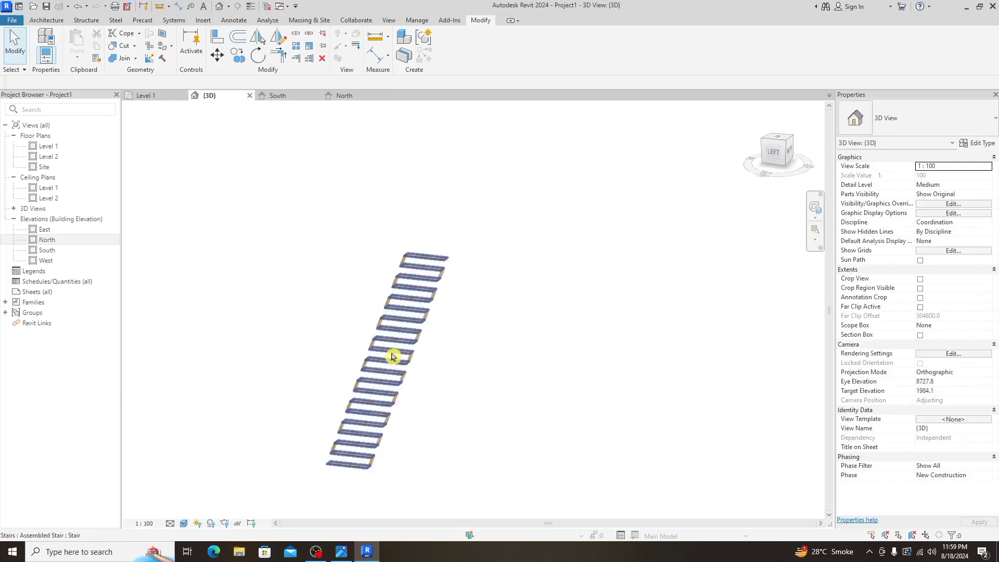
scroll(380, 359, up, 2)
scroll(355, 331, down, 1)
scroll(320, 465, up, 2)
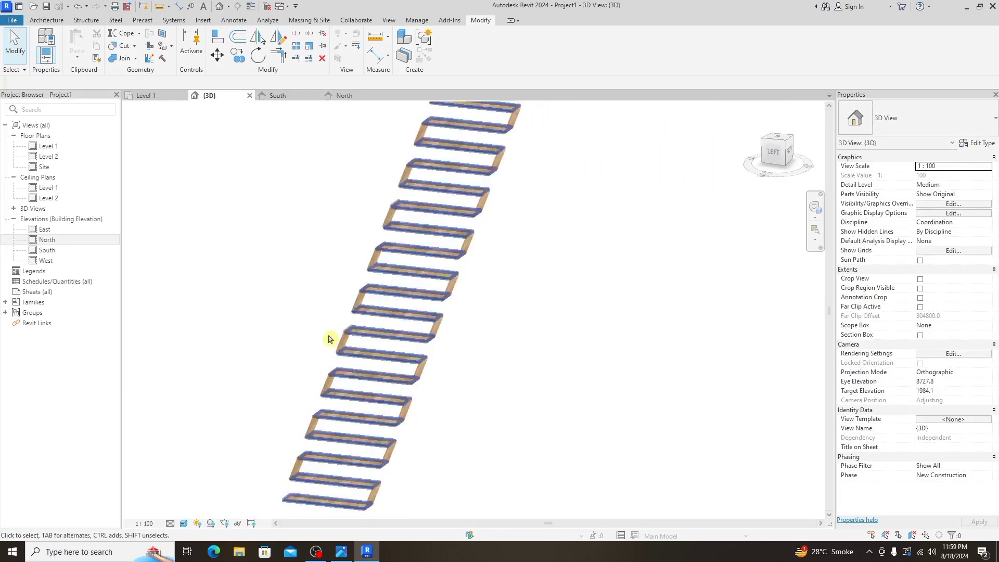
scroll(327, 339, down, 3)
scroll(319, 349, up, 3)
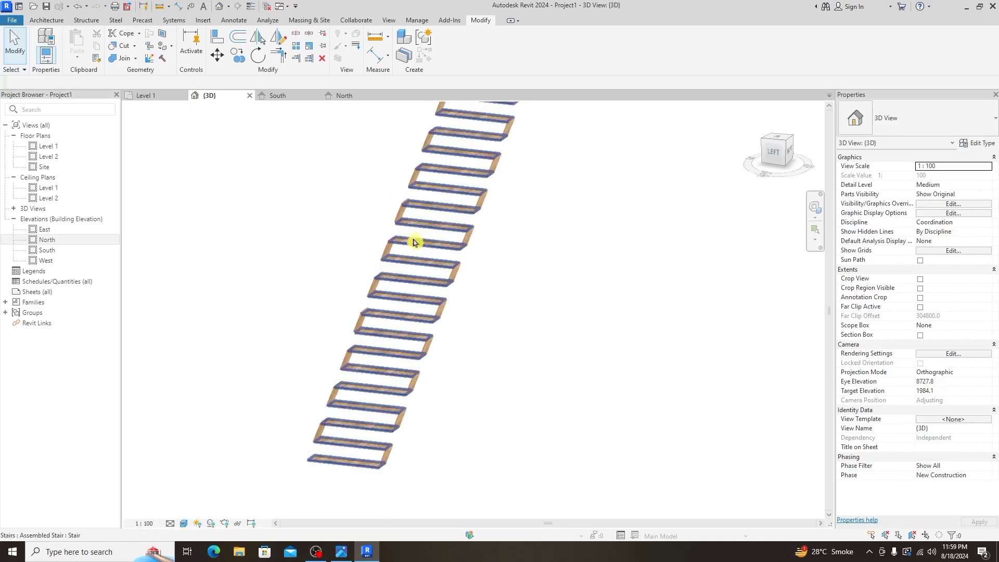
- Orbit the stair to inspect the birch supports beneath each tread pair
mouse_move(412, 240)
shift+middle_down()
mouse_move(502, 183)
mouse_move(336, 290)
mouse_move(363, 317)
shift+middle_up()
scroll(255, 333, up, 2)
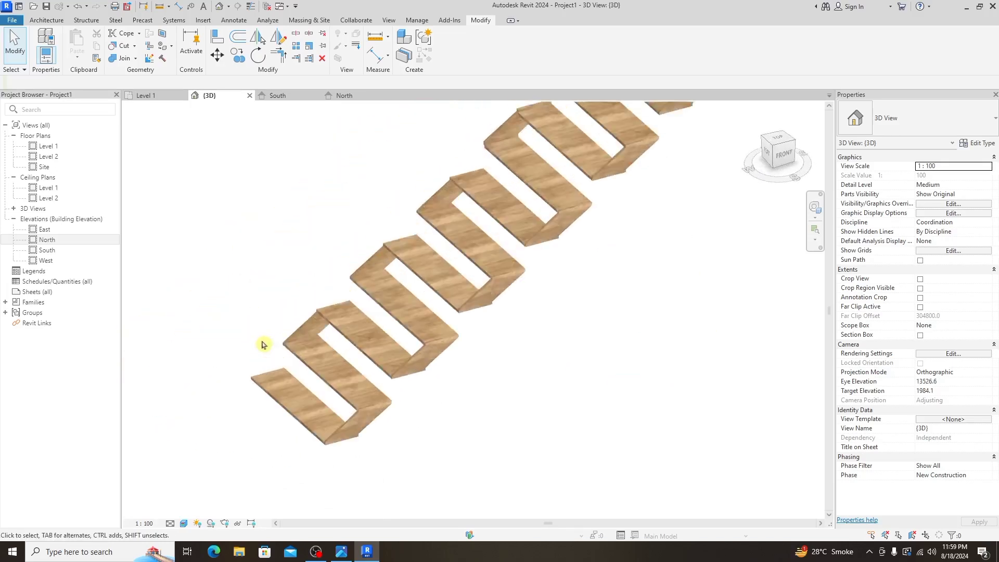
scroll(292, 370, up, 2)
scroll(343, 425, down, 1)
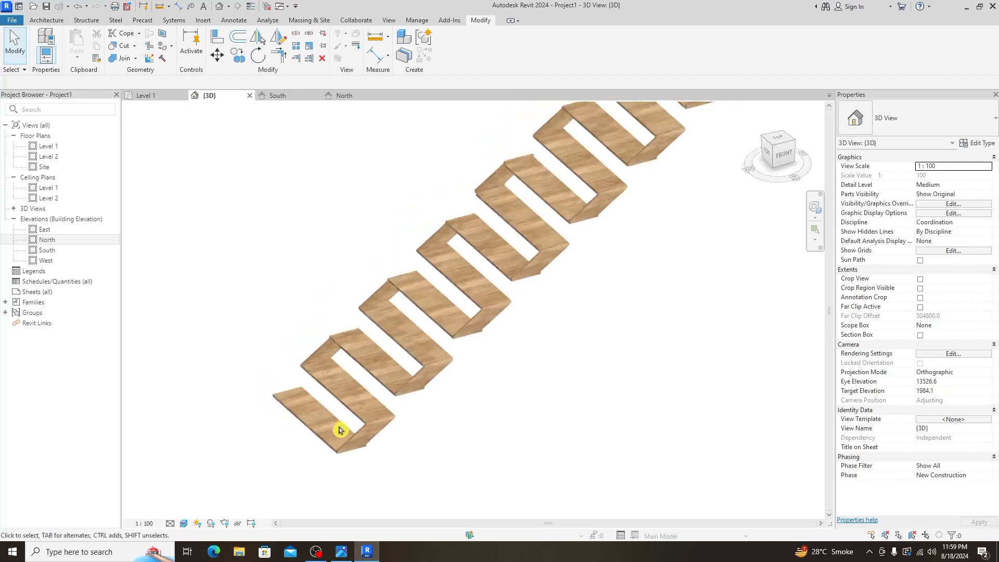
scroll(337, 428, up, 1)
scroll(339, 428, up, 2)
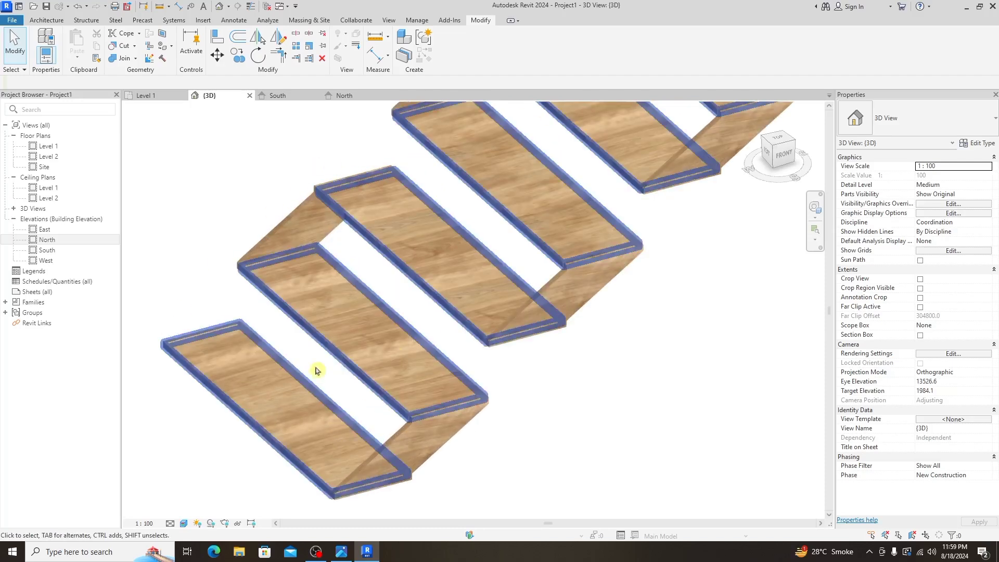
mouse_move(479, 323)
shift+middle_down()
mouse_move(486, 330)
mouse_move(494, 274)
mouse_move(472, 279)
shift+middle_up()
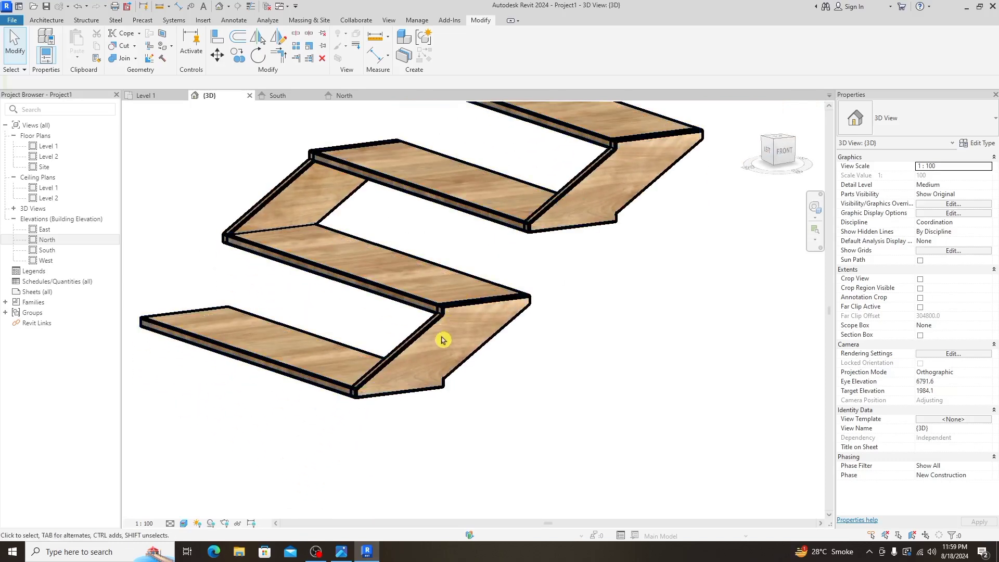
scroll(363, 278, up, 2)
scroll(419, 337, down, 2)
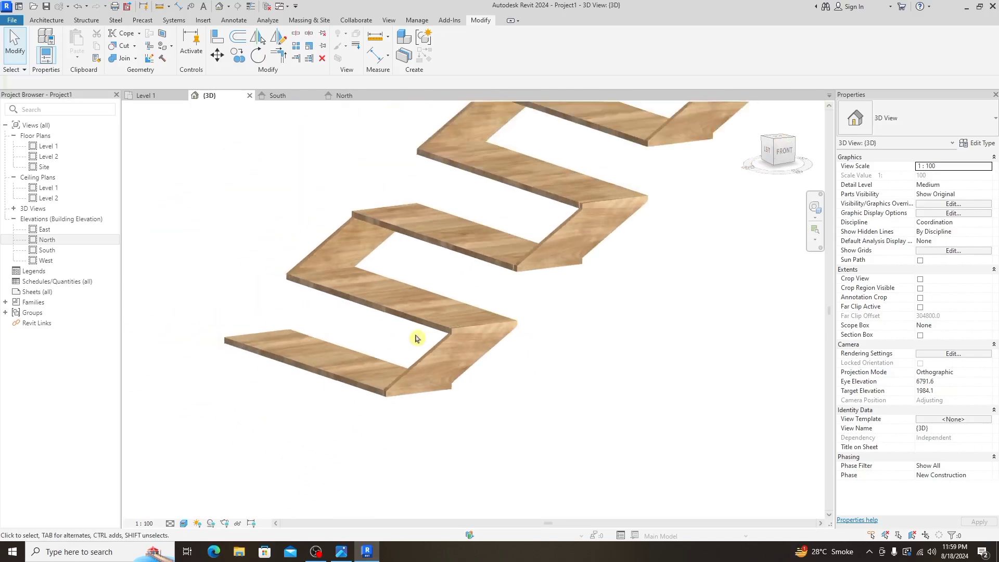
shift+middle_drag(417, 338, 526, 205)
scroll(517, 211, up, 2)
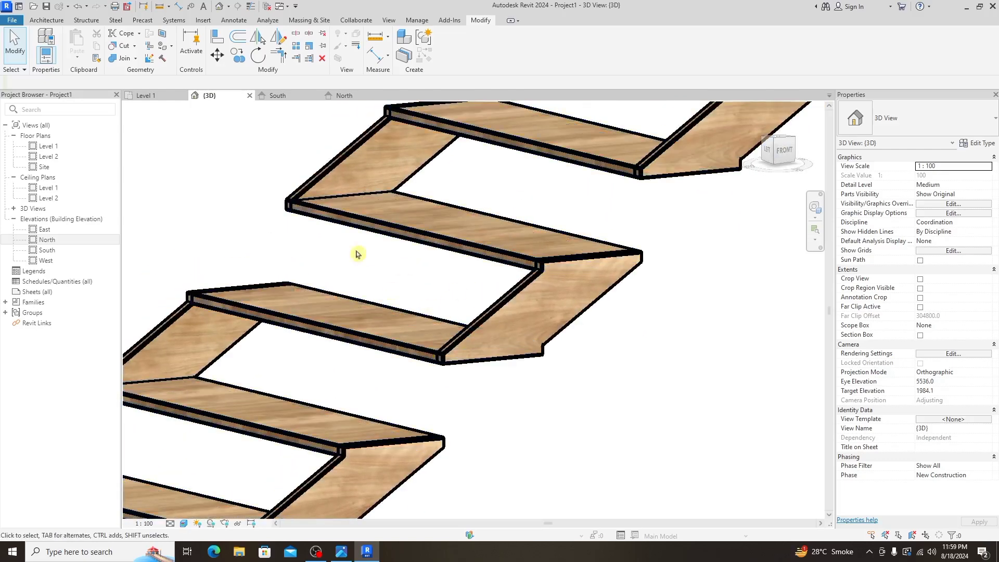